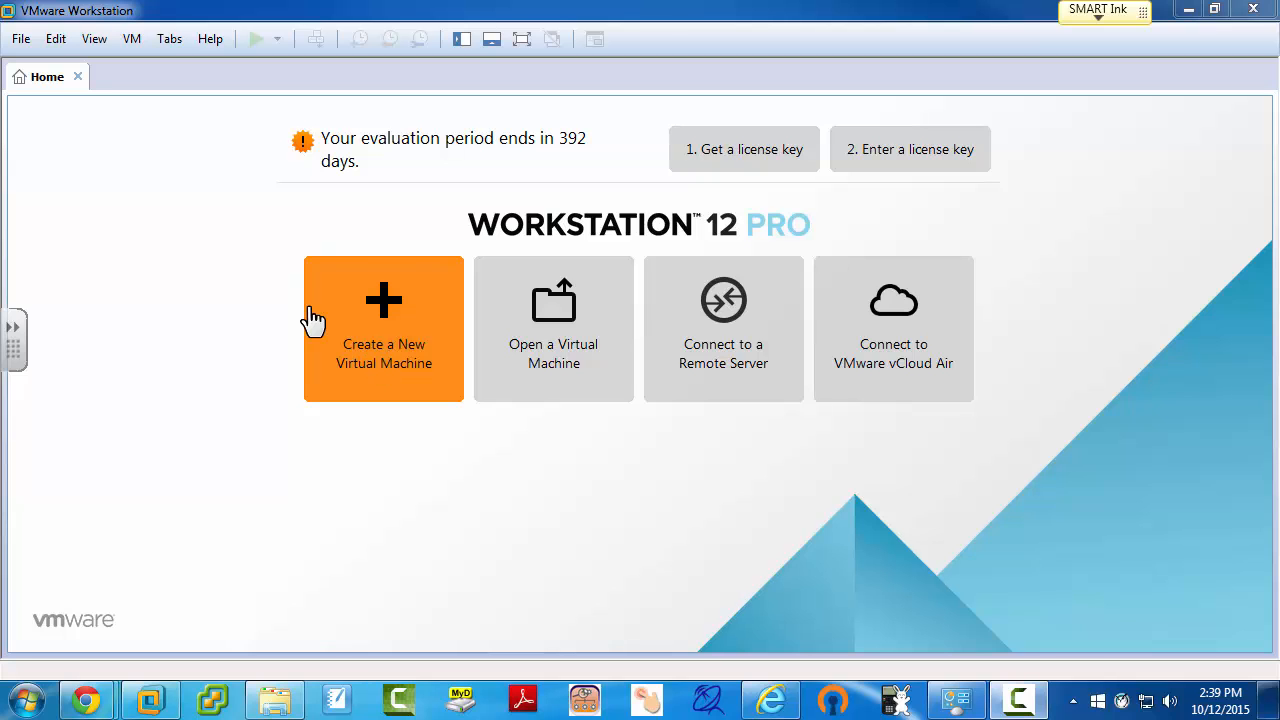
Step: Start a Custom new VM with Workstation 12.0 compatibility, OS installed later, guest Windows 8 x64
left_click(22, 42)
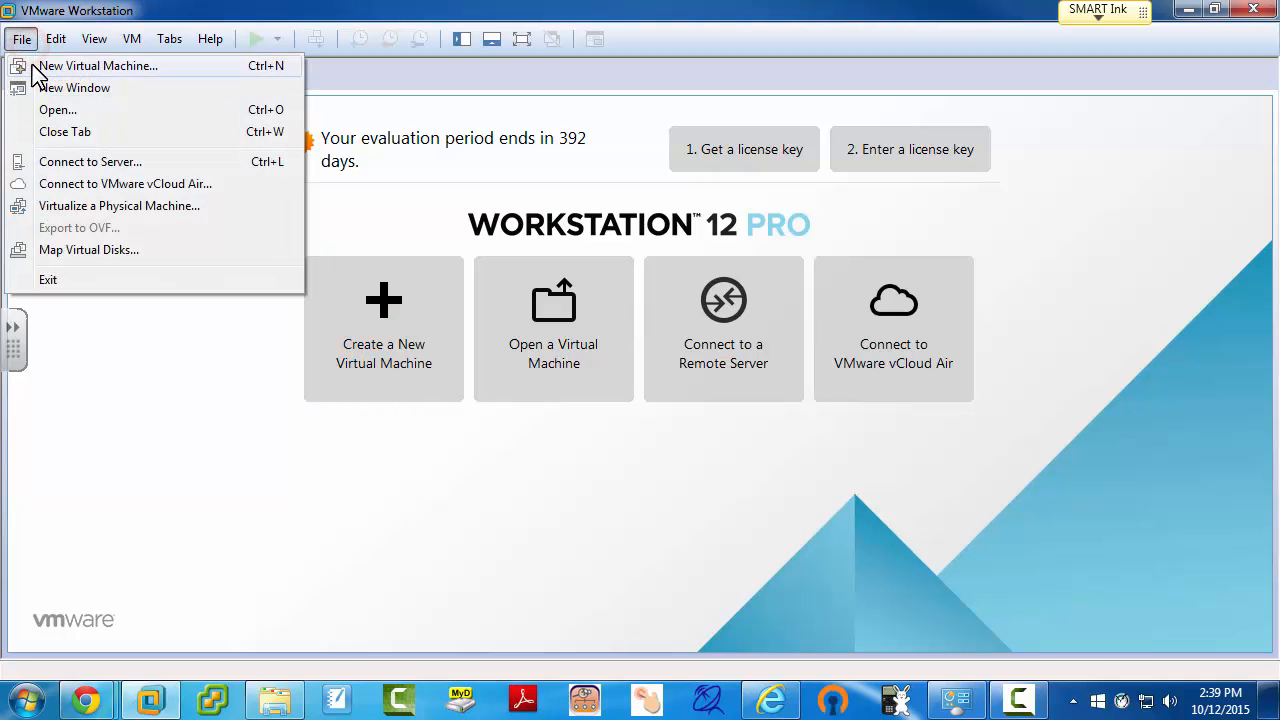
left_click(62, 68)
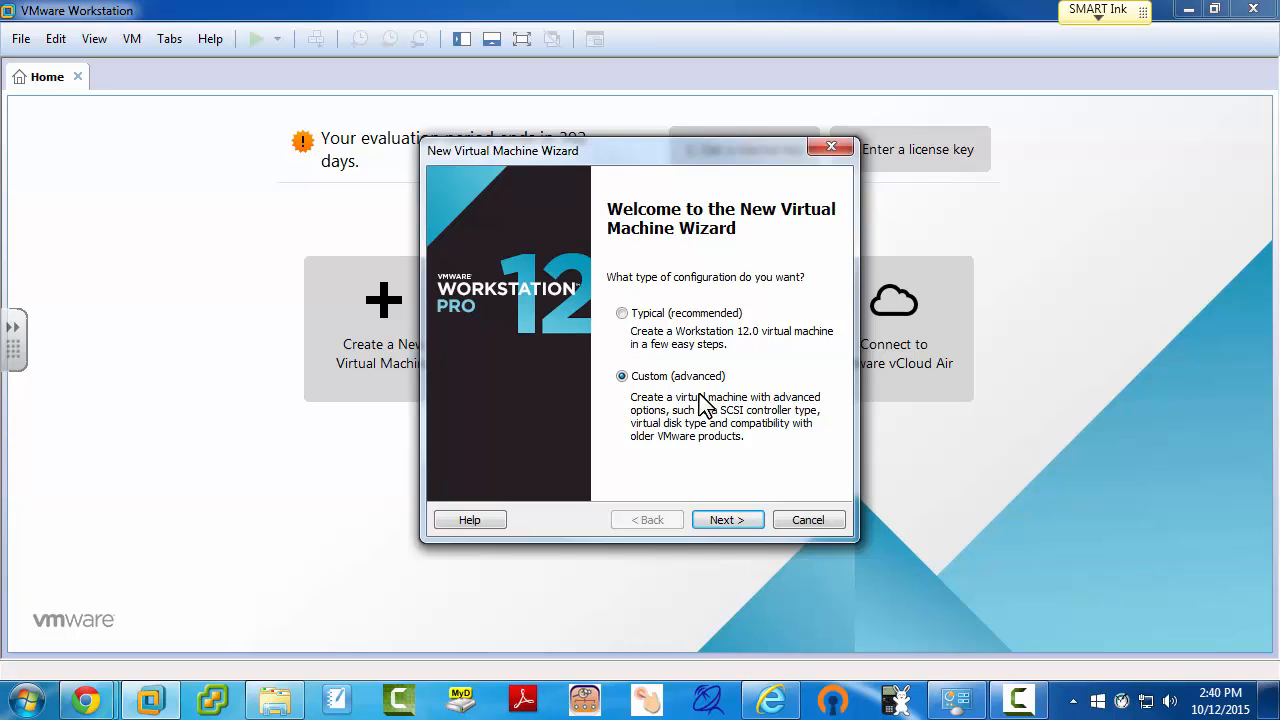
left_click(729, 521)
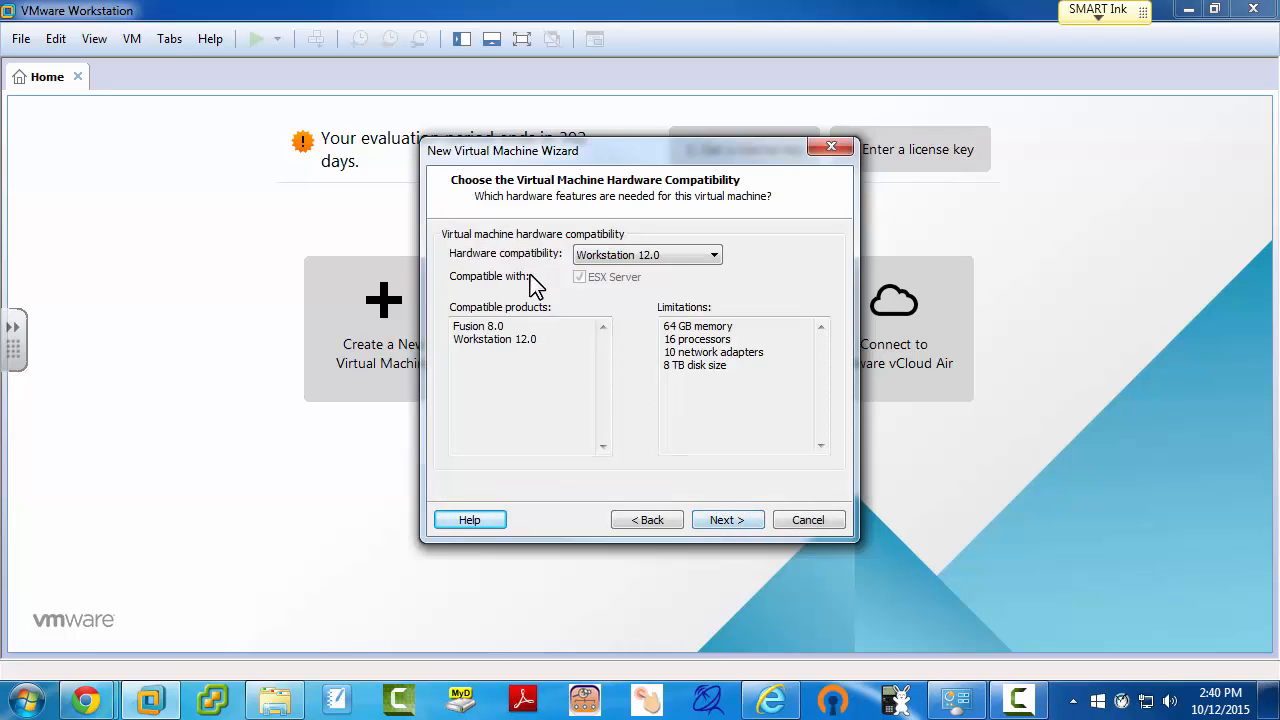
left_click(727, 521)
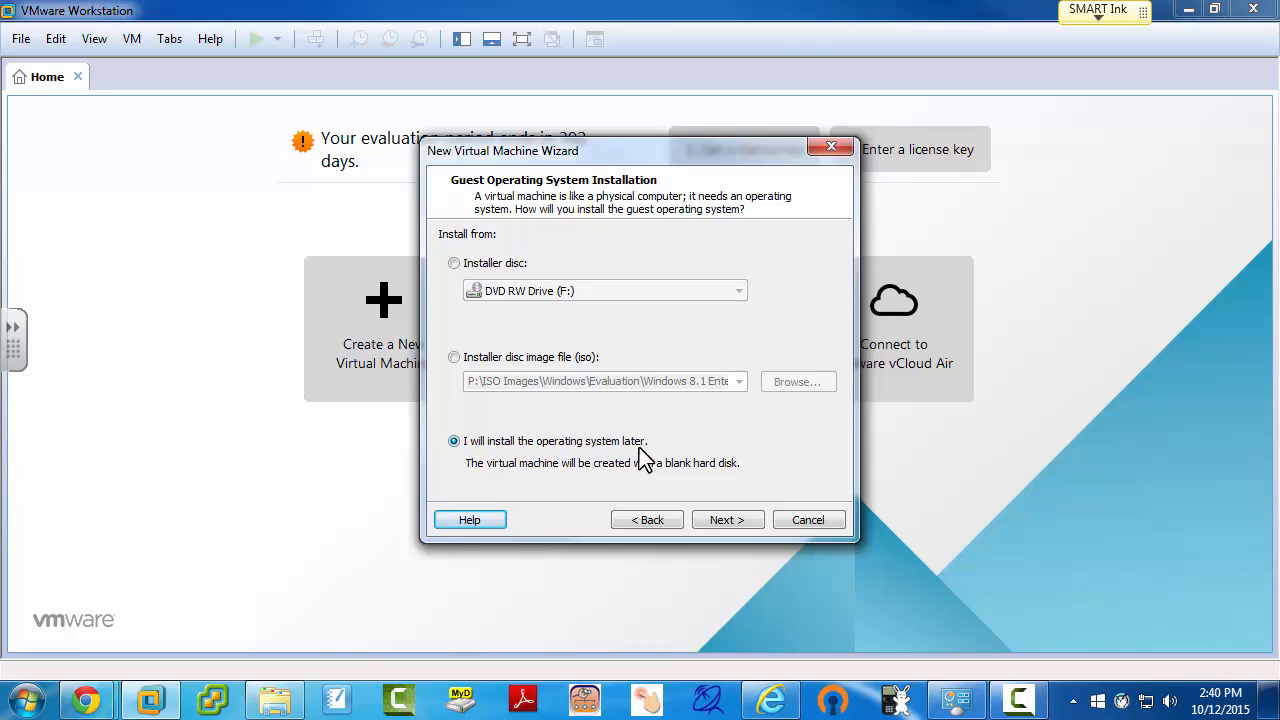
left_click(727, 522)
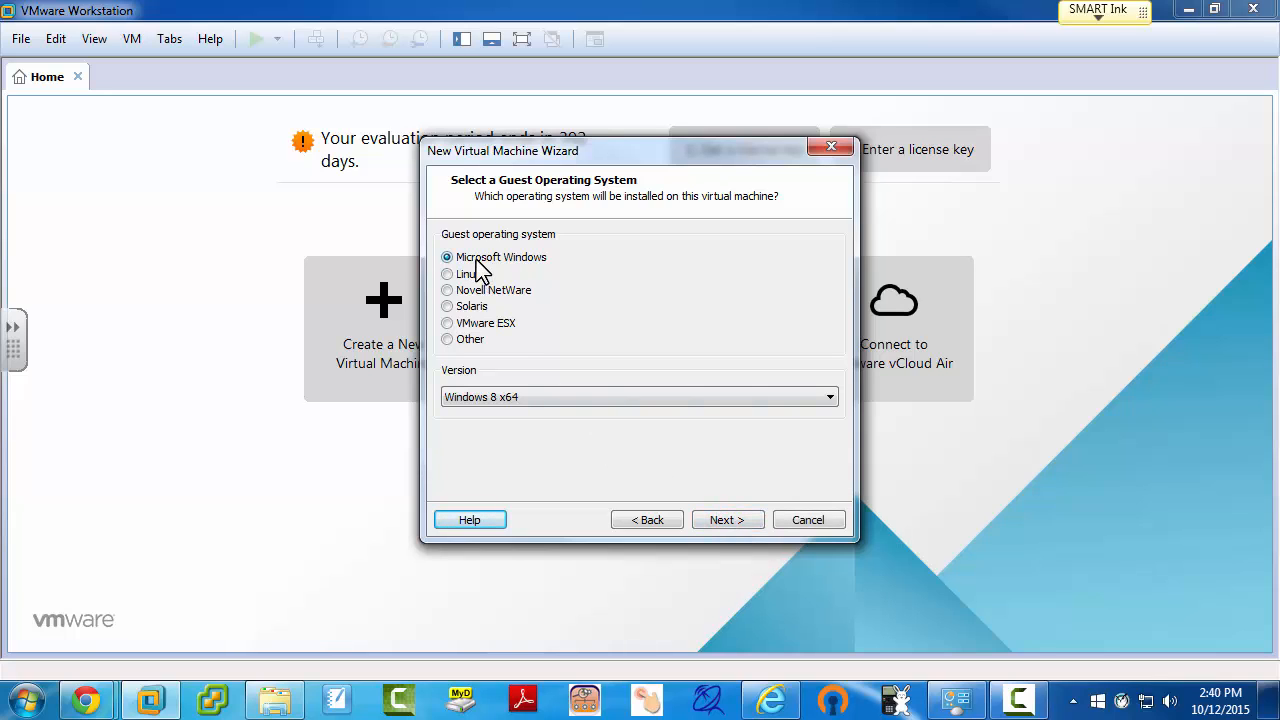
left_click(508, 399)
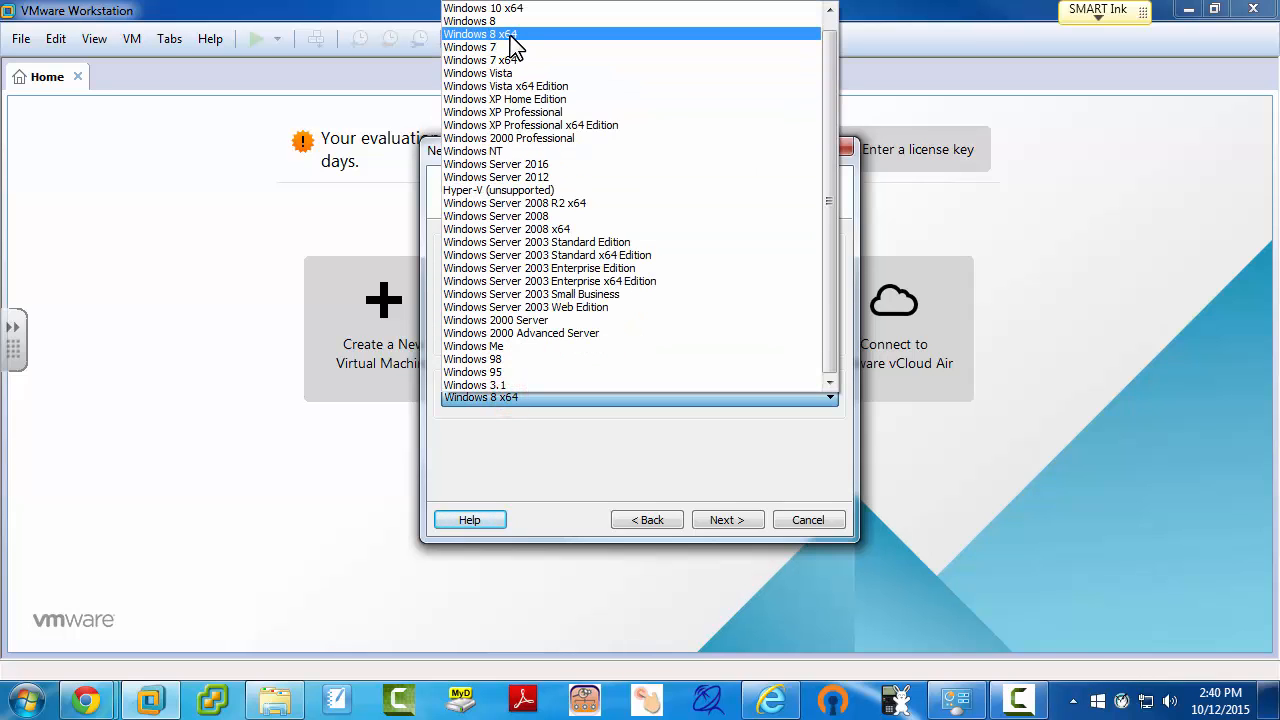
left_click(512, 35)
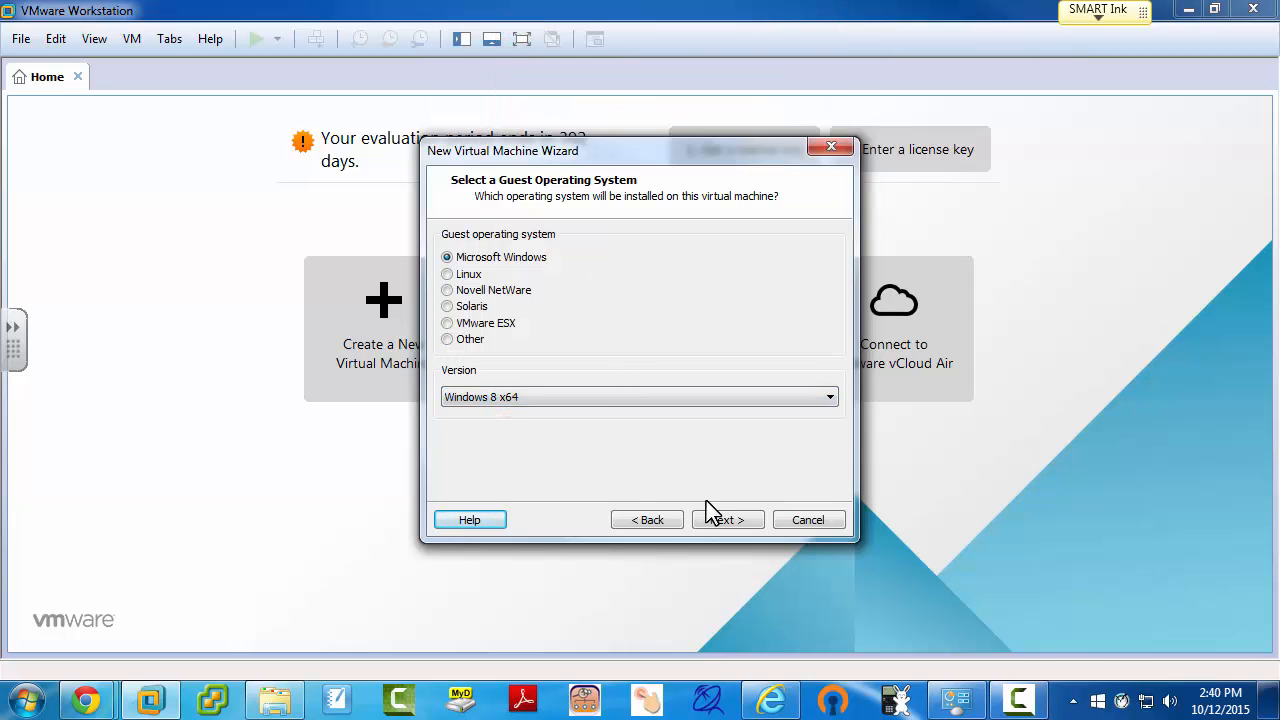
Step: Name the virtual machine Win8-1 and browse to the Classes folder on My Passport (P:)
left_click(730, 520)
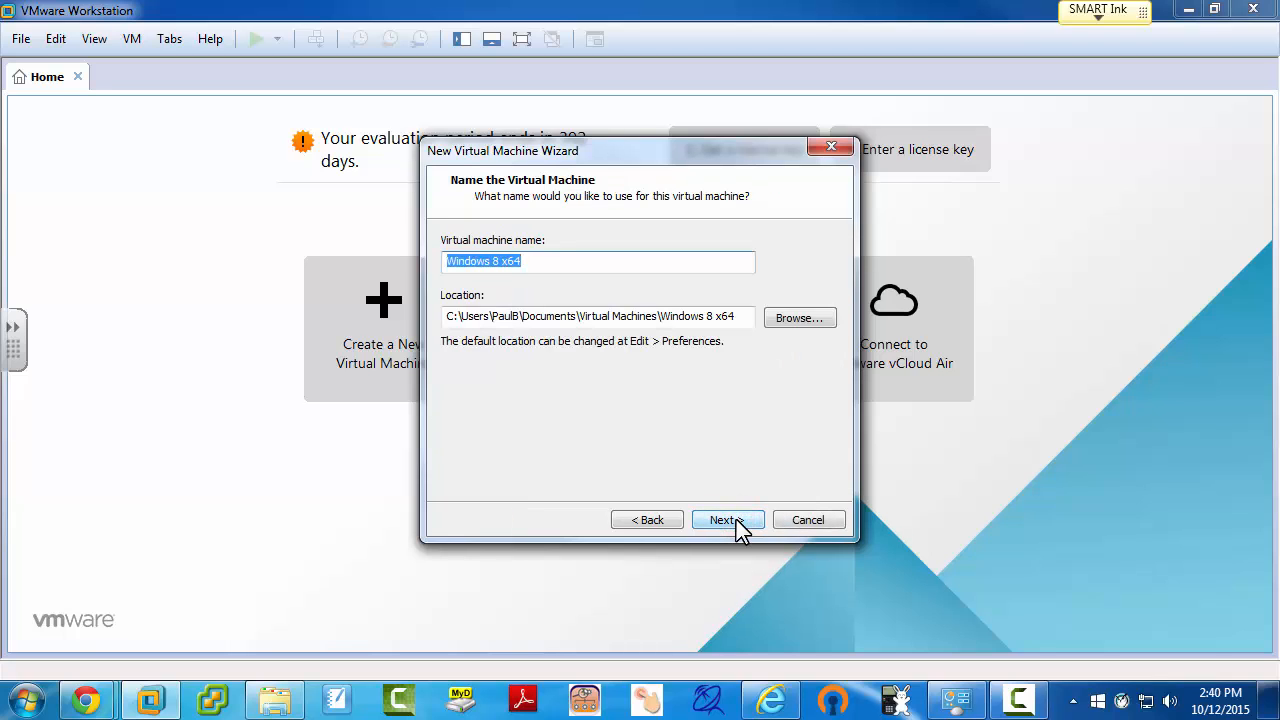
type("Win")
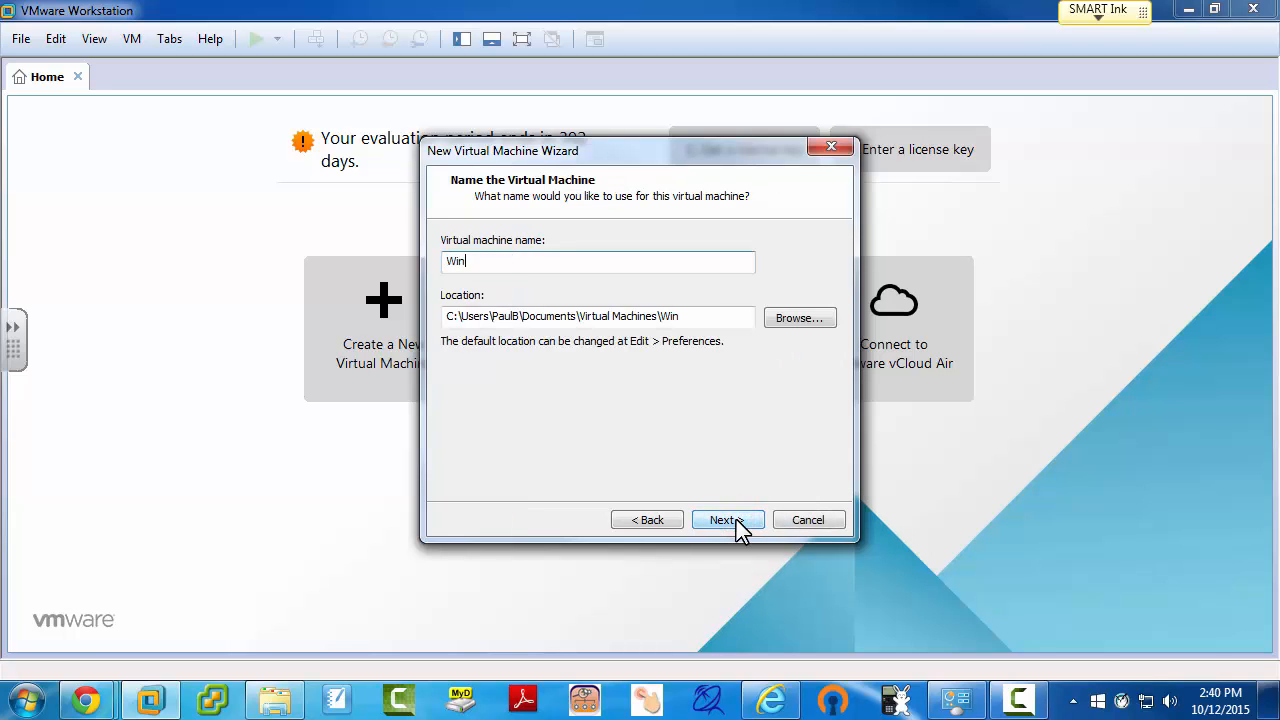
type("8-1")
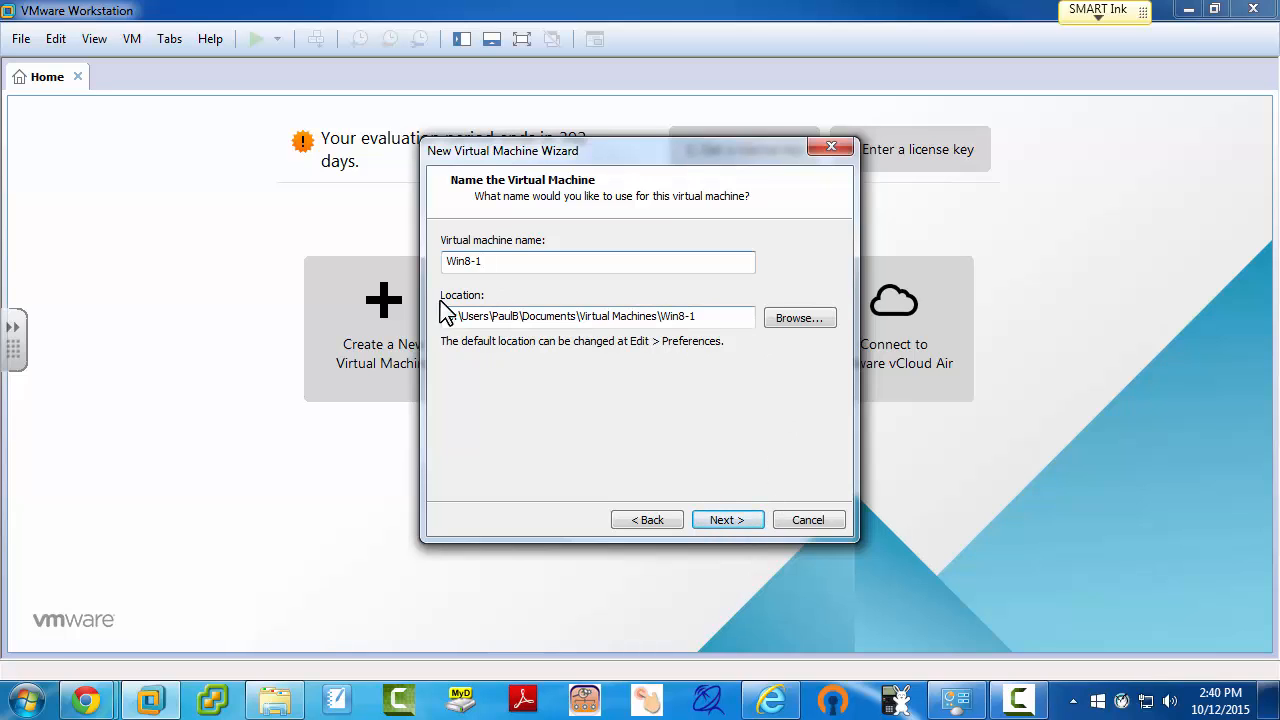
left_click(798, 318)
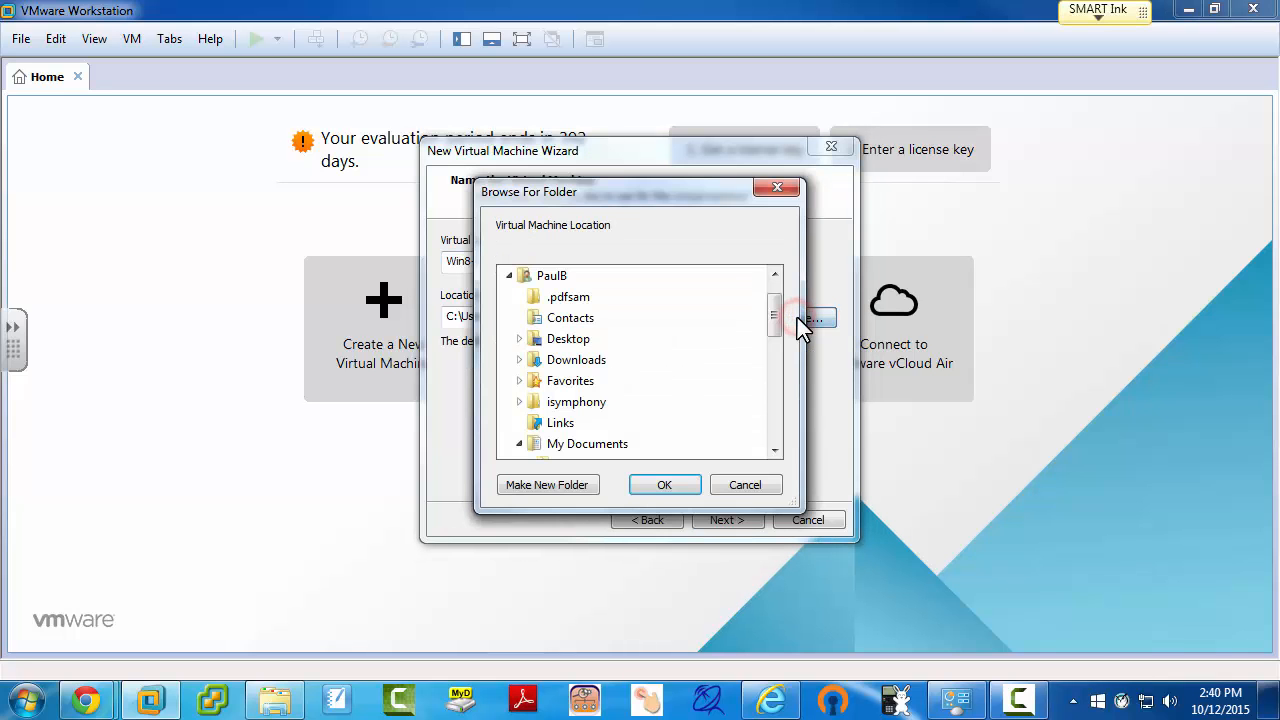
left_click_drag(772, 318, 778, 430)
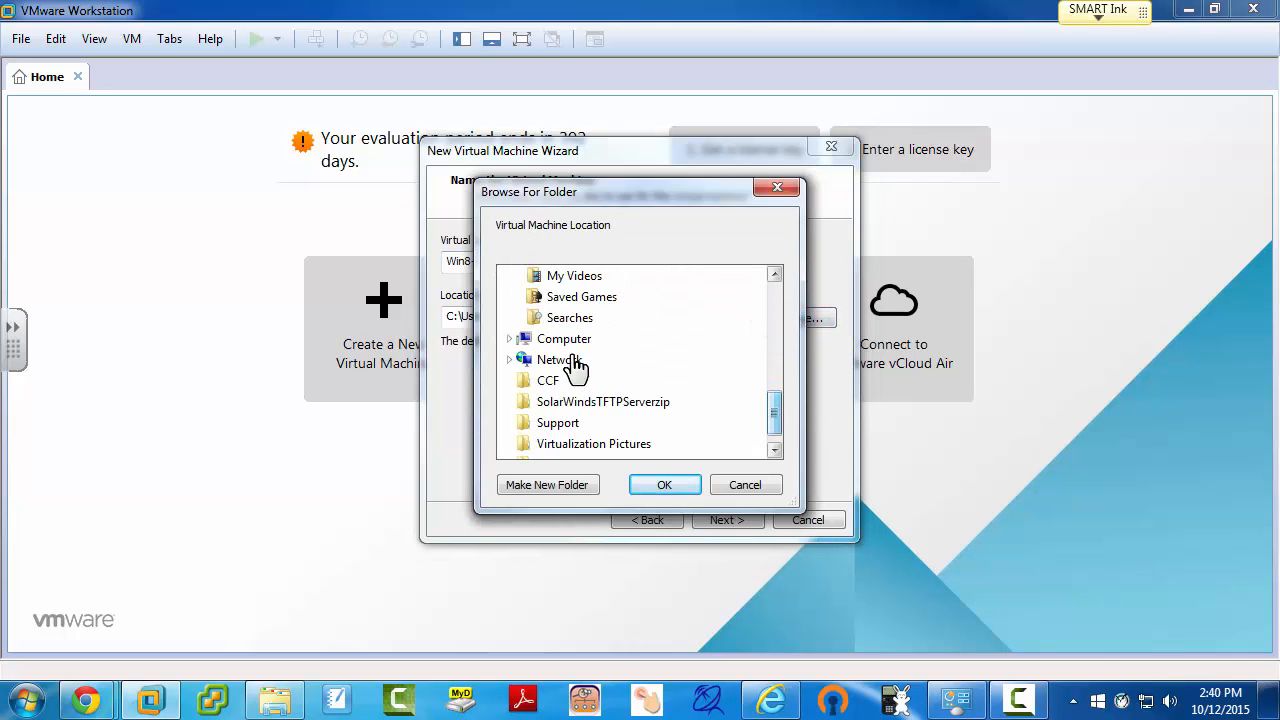
left_click(556, 336)
left_click_drag(772, 360, 773, 412)
left_click(582, 445)
left_click(578, 340)
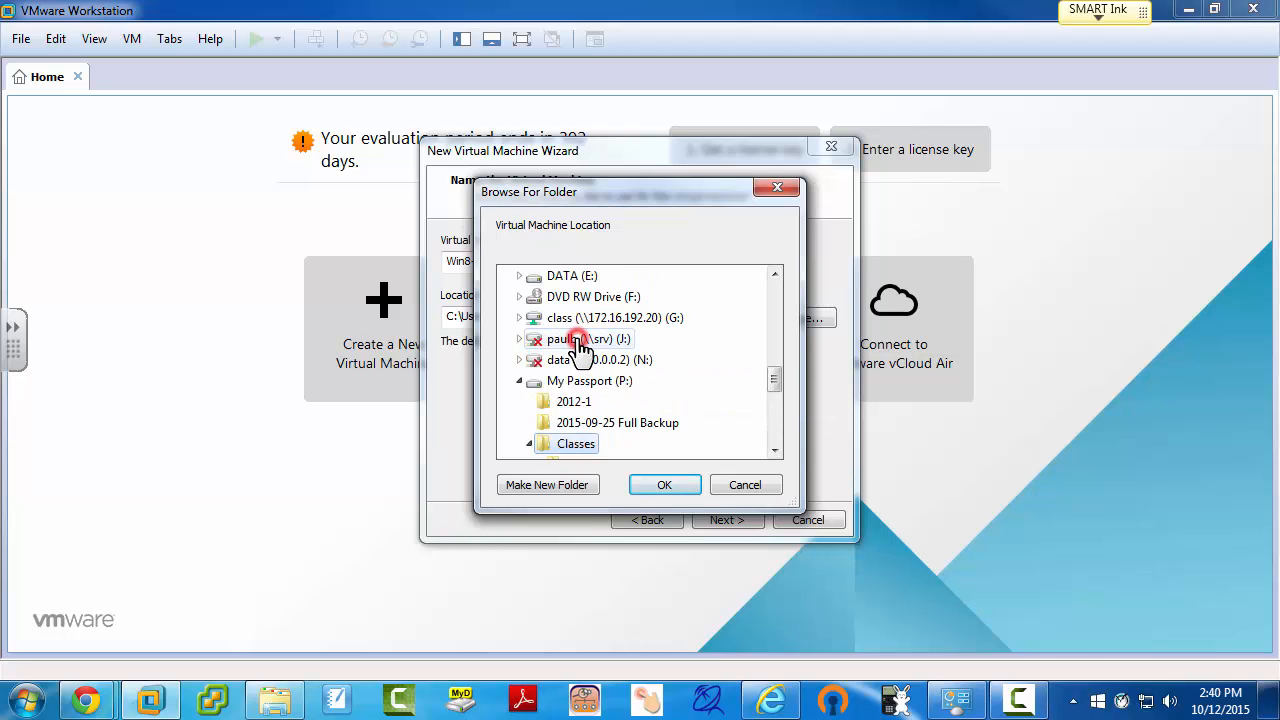
mouse_move(772, 394)
left_mouse_down()
mouse_move(776, 410)
mouse_move(771, 400)
left_mouse_up()
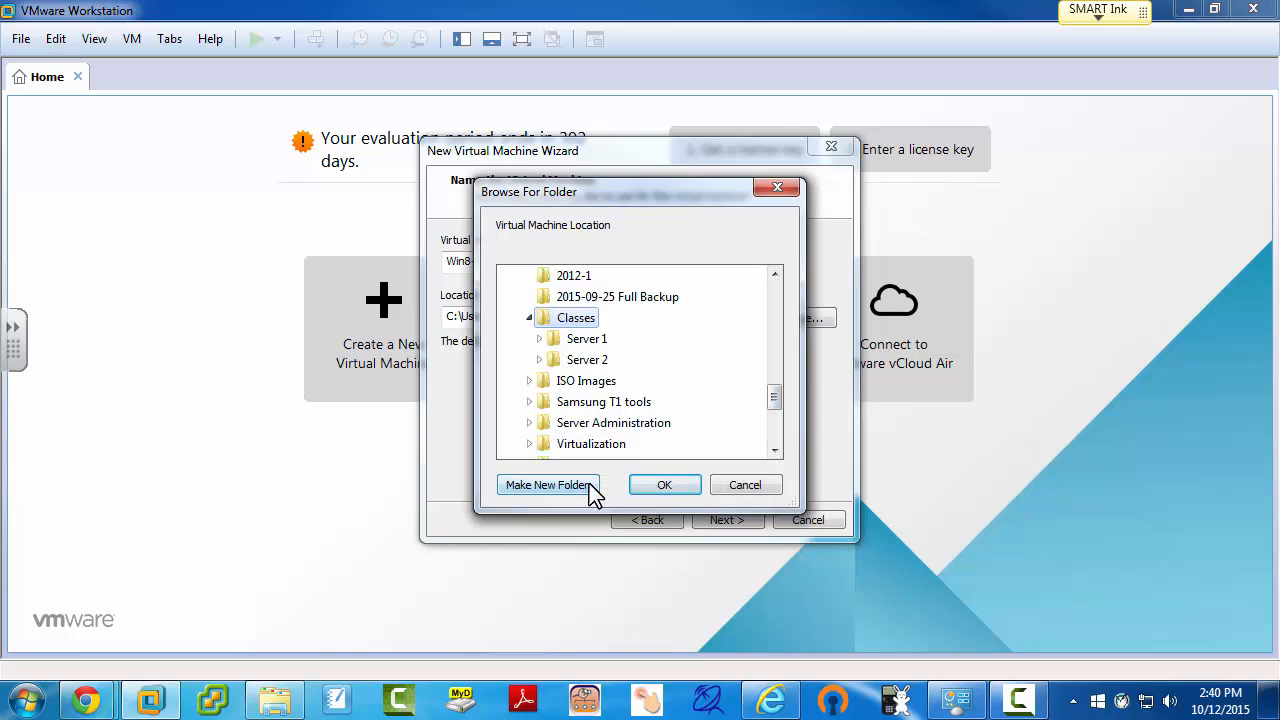
Step: Create a Demo folder with a Win8-1 subfolder and use it as the location
left_click(574, 484)
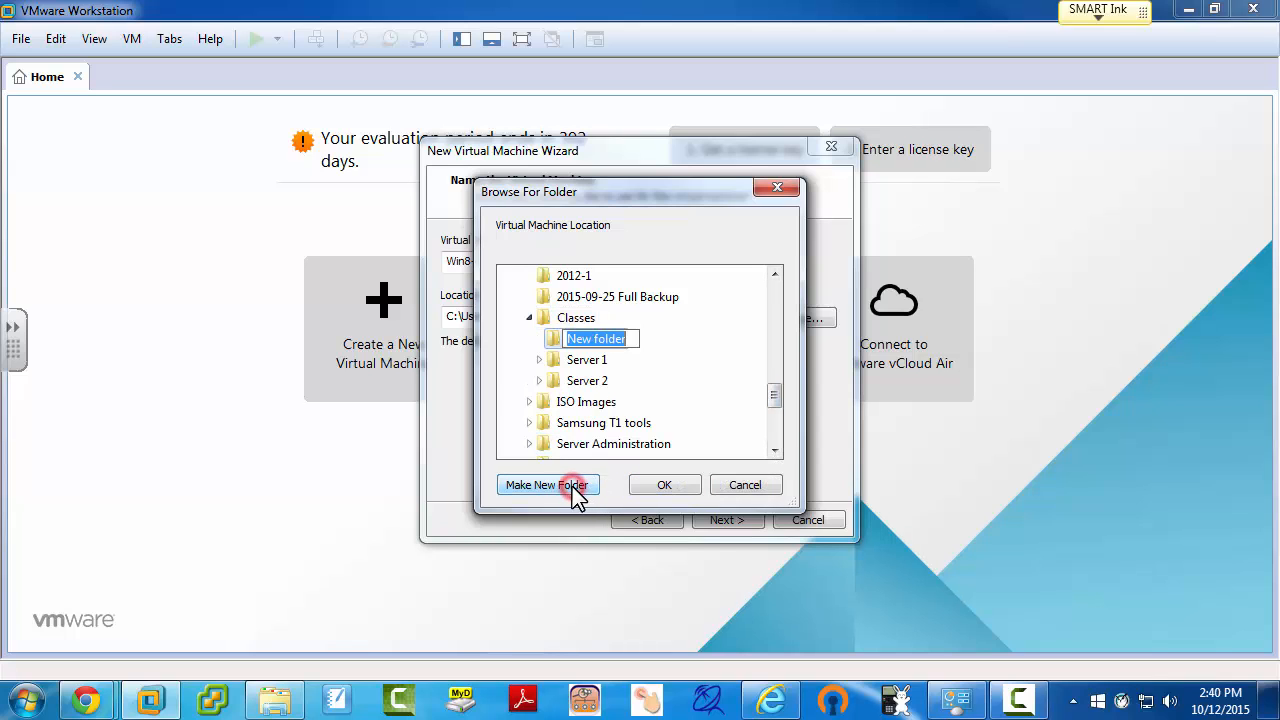
type("Demo")
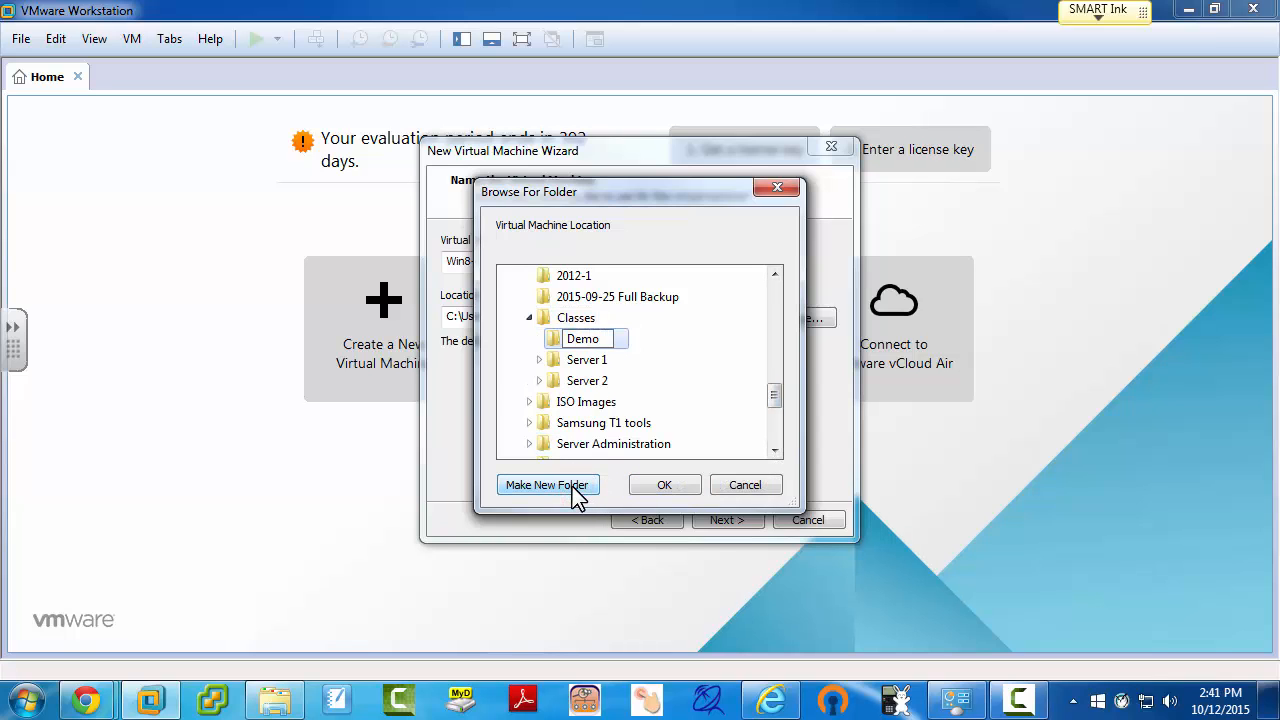
key("Return")
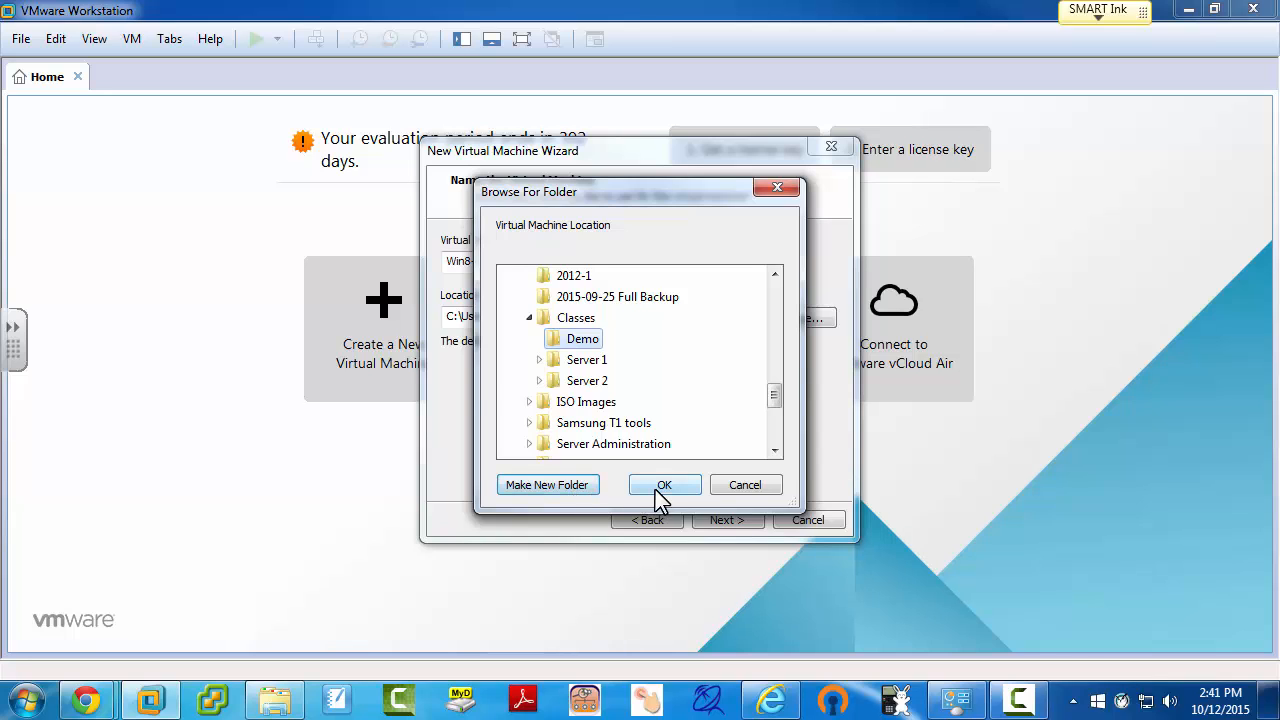
left_click(568, 487)
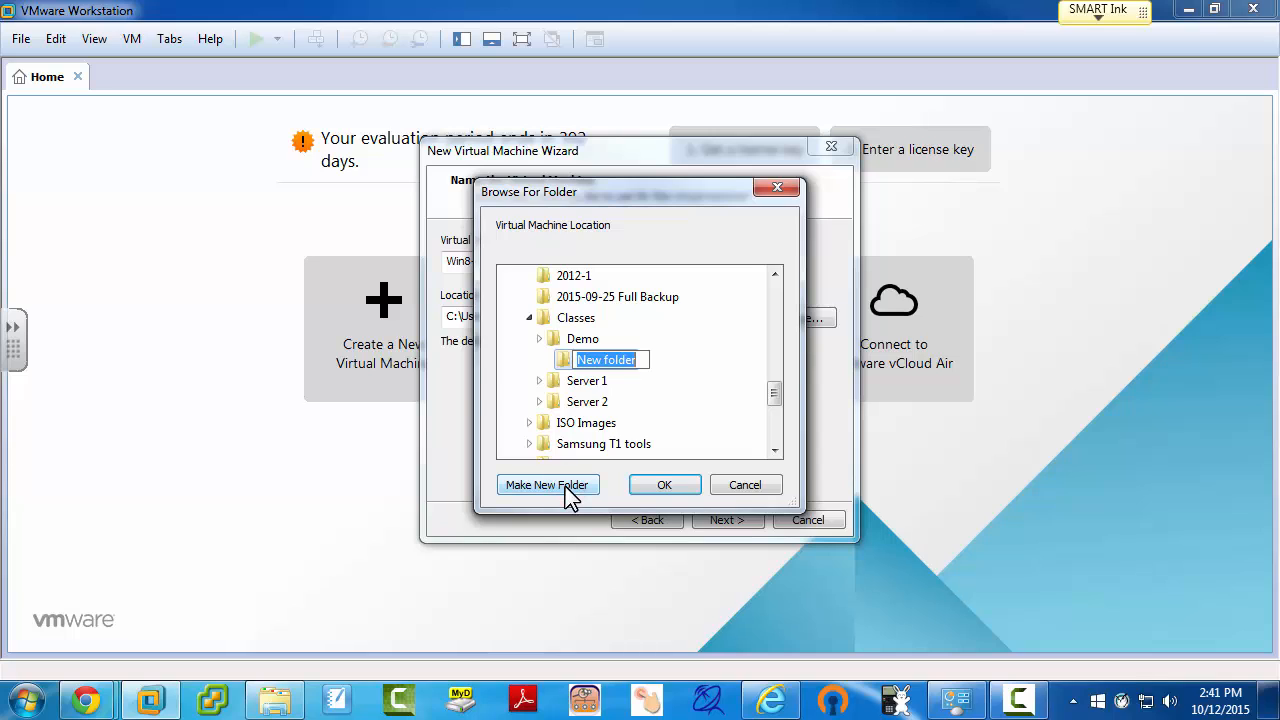
type("Win8-1")
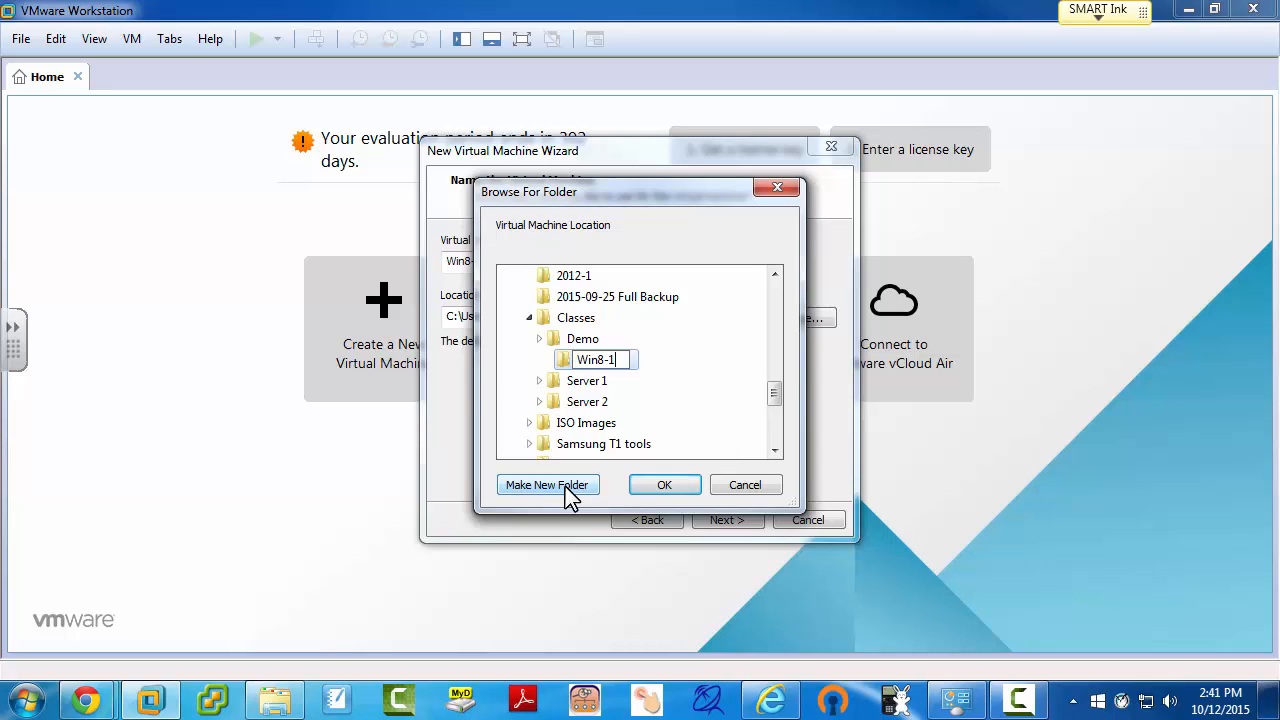
left_click(646, 485)
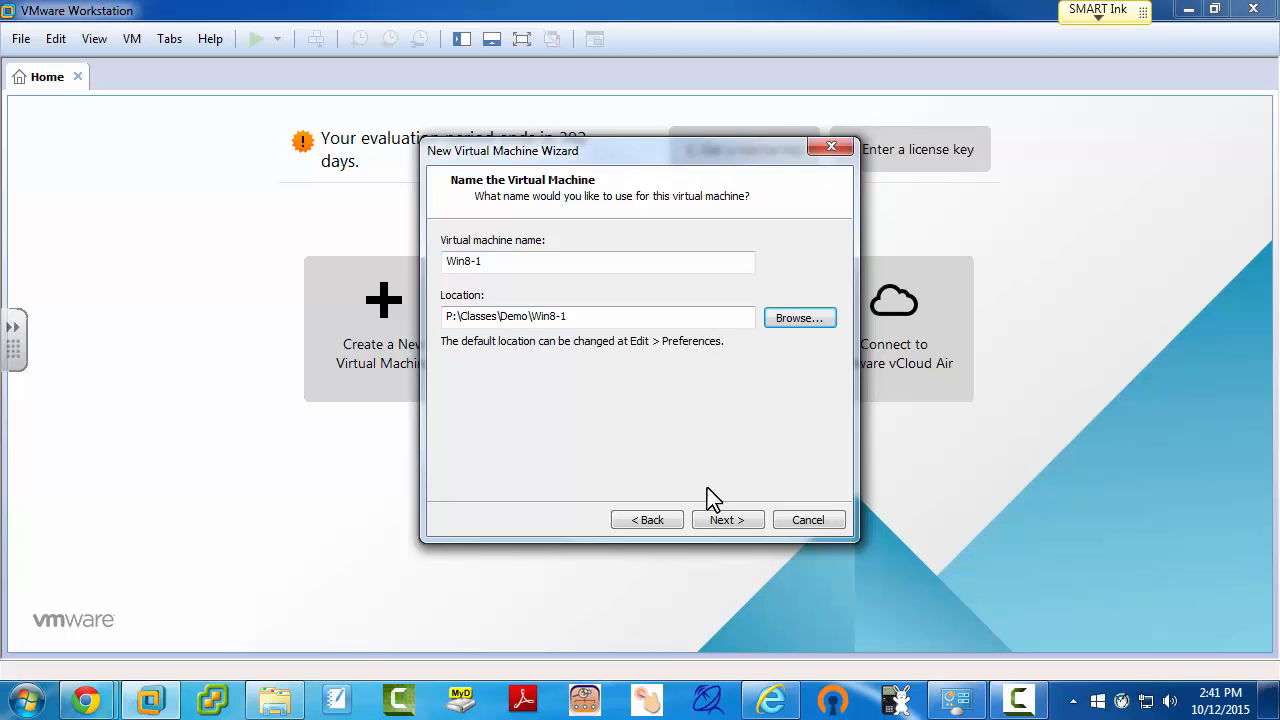
Step: Keep BIOS, one processor, 2048 MB memory, NAT, LSI Logic SAS and SCSI, creating a new disk
left_click(725, 519)
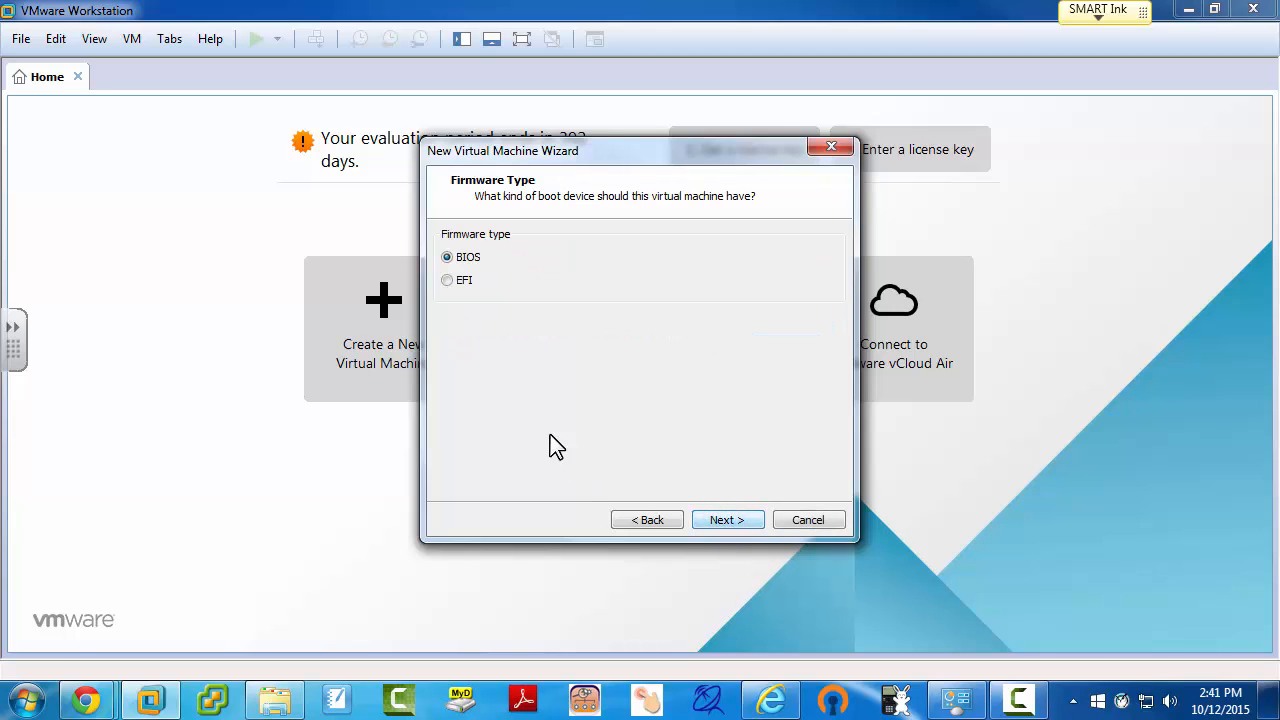
left_click(726, 519)
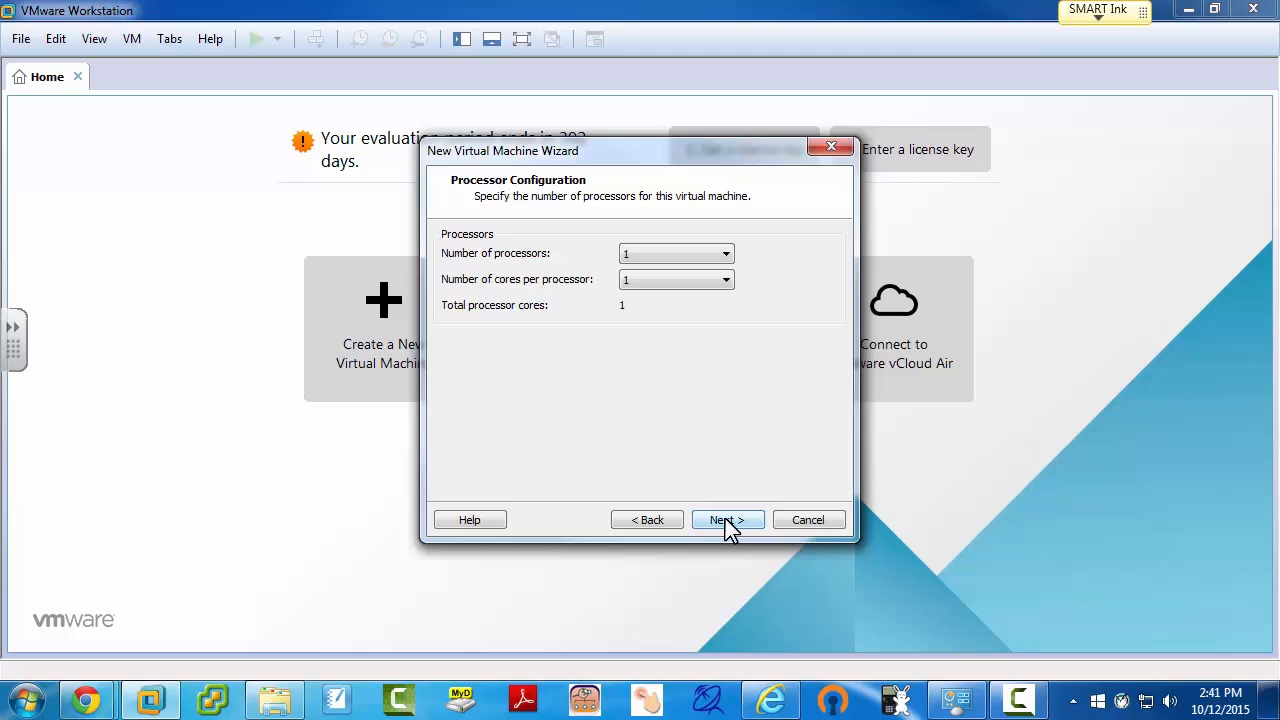
left_click(725, 519)
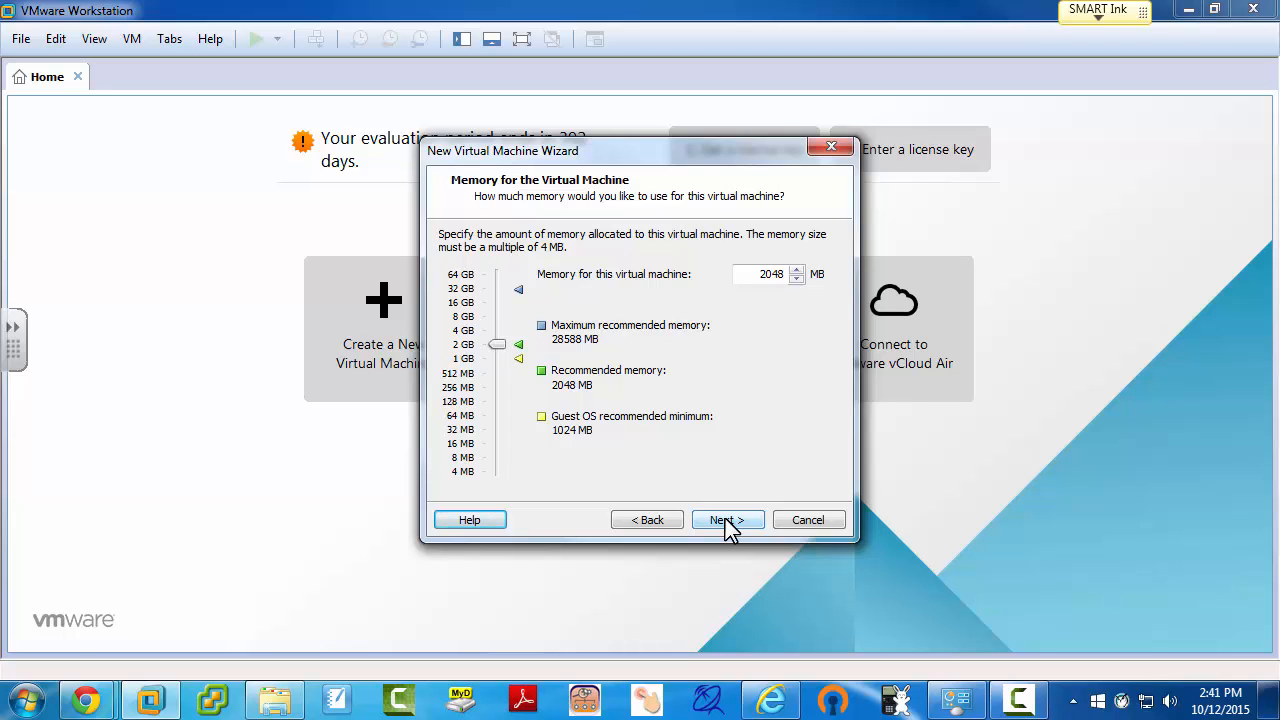
left_click(725, 520)
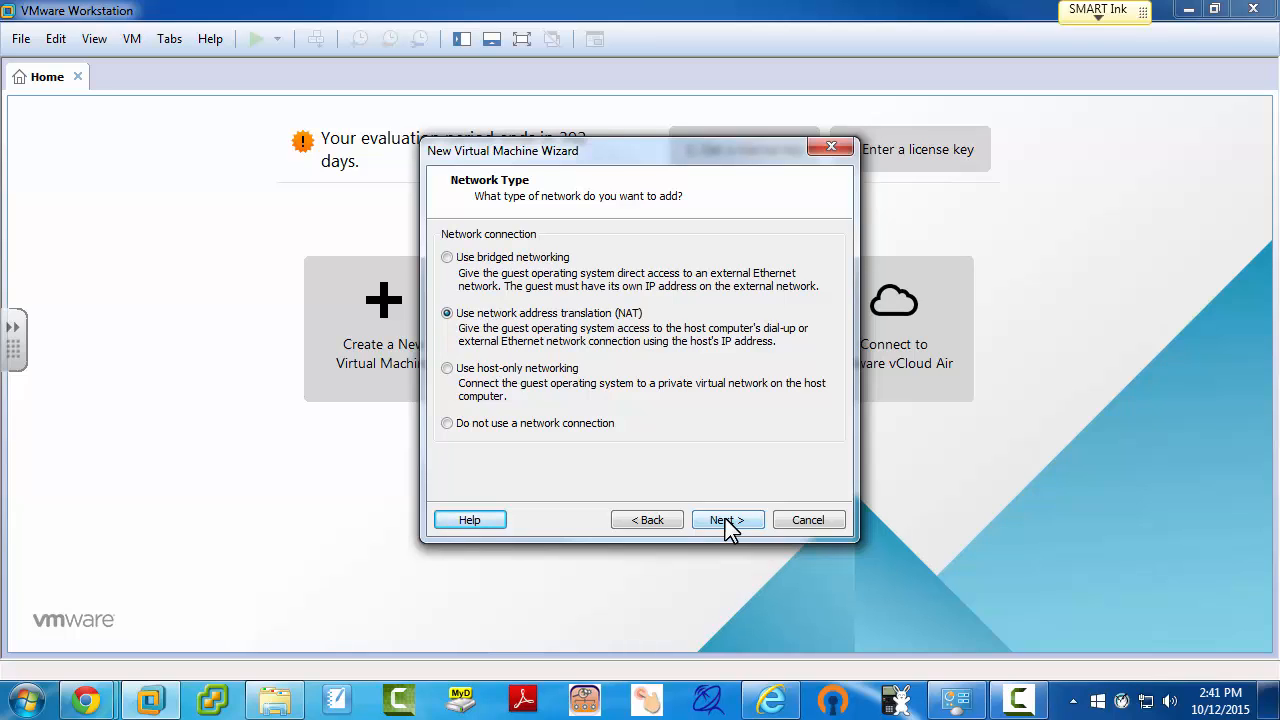
left_click(725, 520)
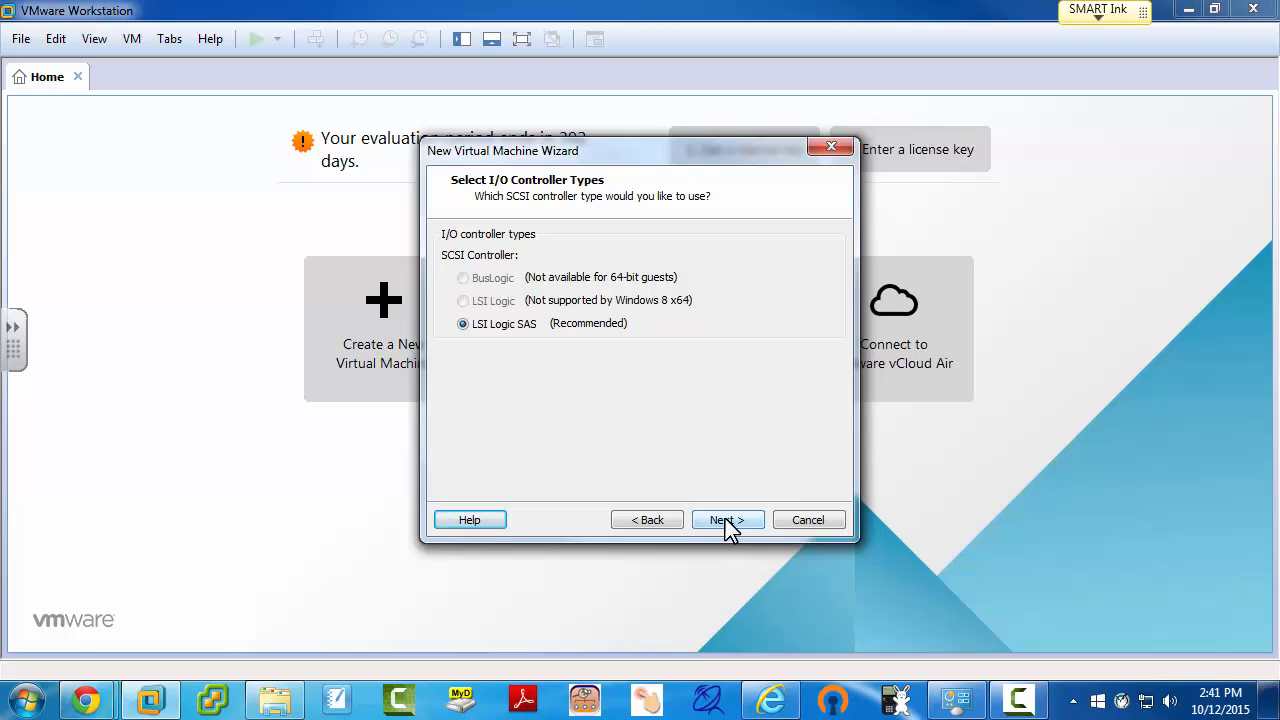
left_click(725, 520)
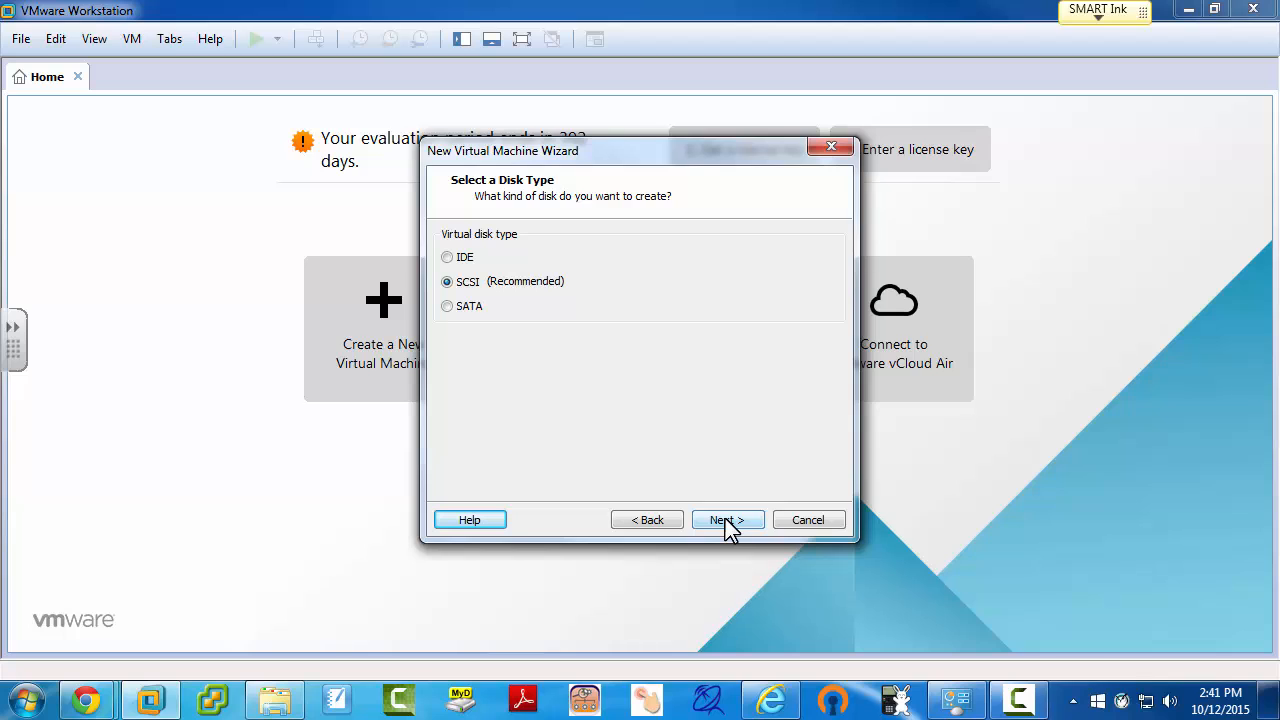
left_click(725, 520)
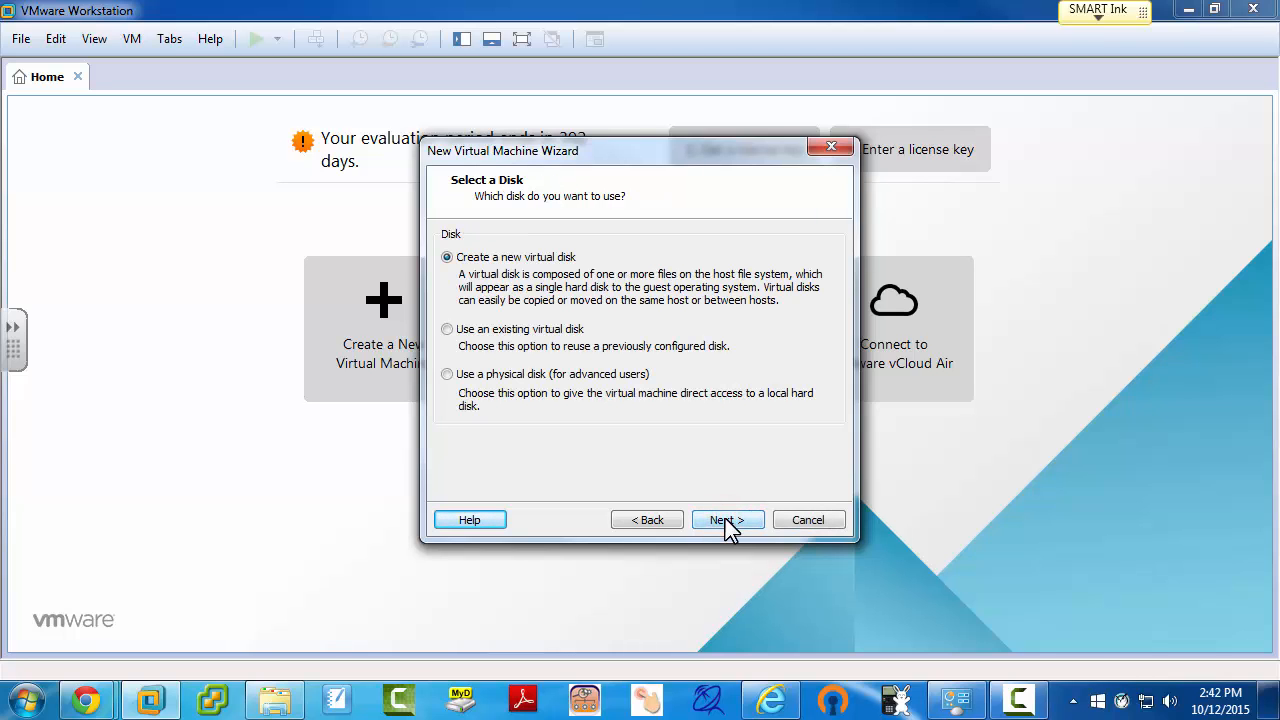
left_click(725, 520)
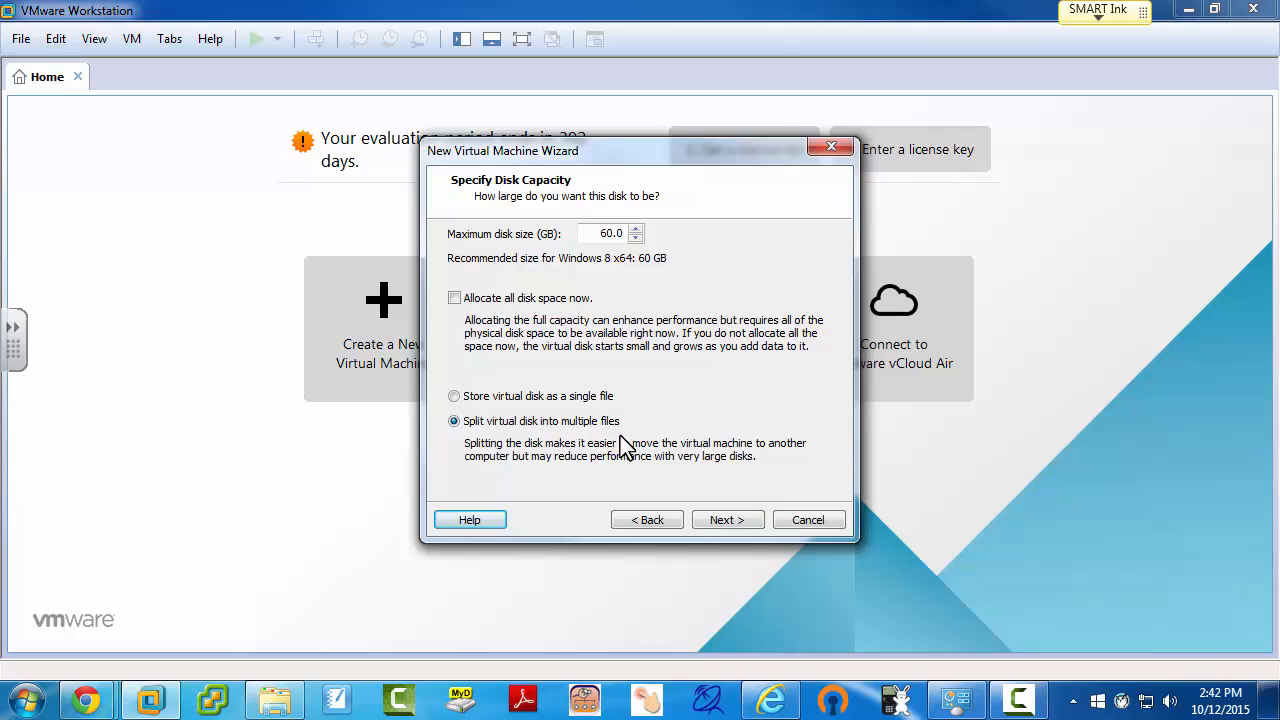
Step: Accept a 60 GB split disk named Win8-1.vmdk and create the machine
left_click(729, 521)
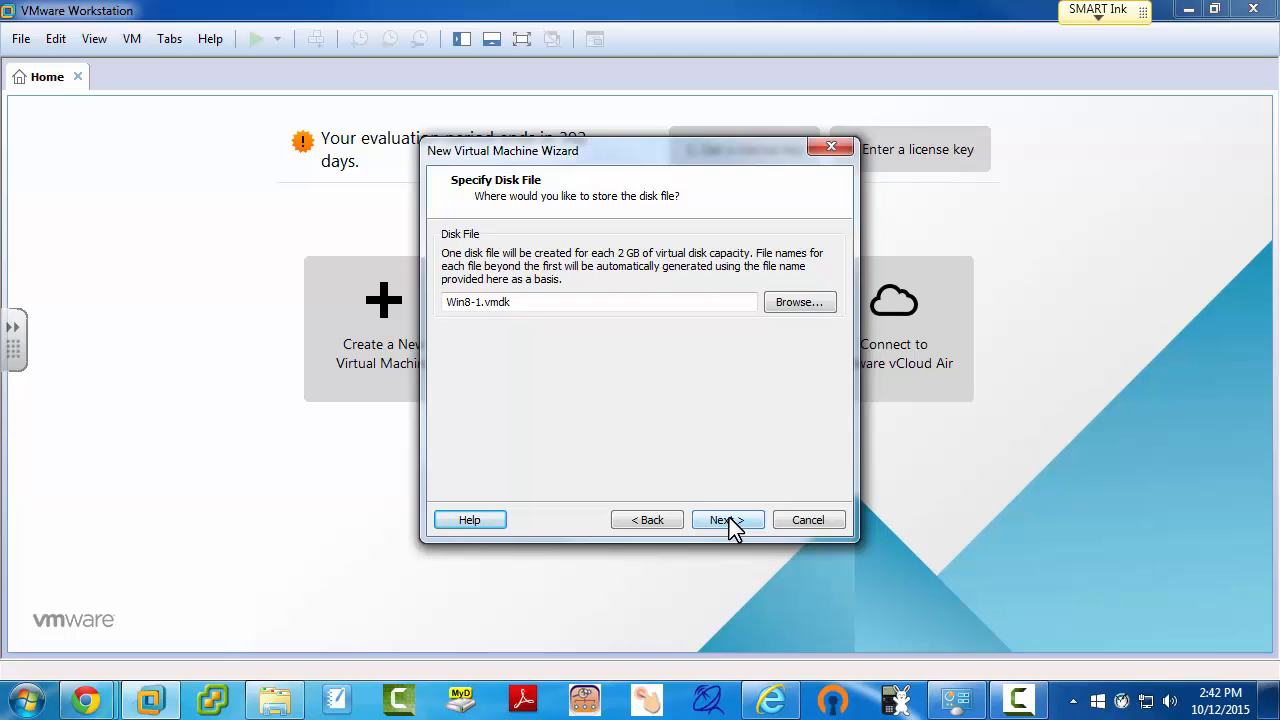
left_click(729, 521)
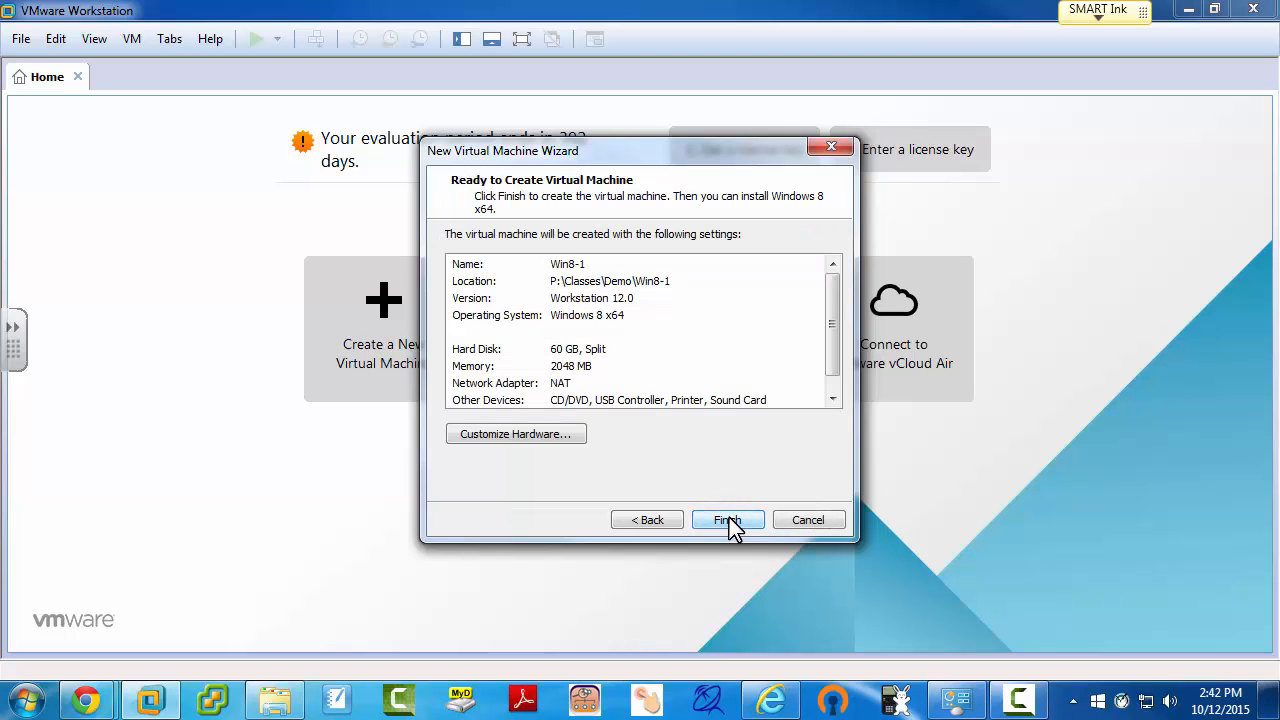
left_click(729, 521)
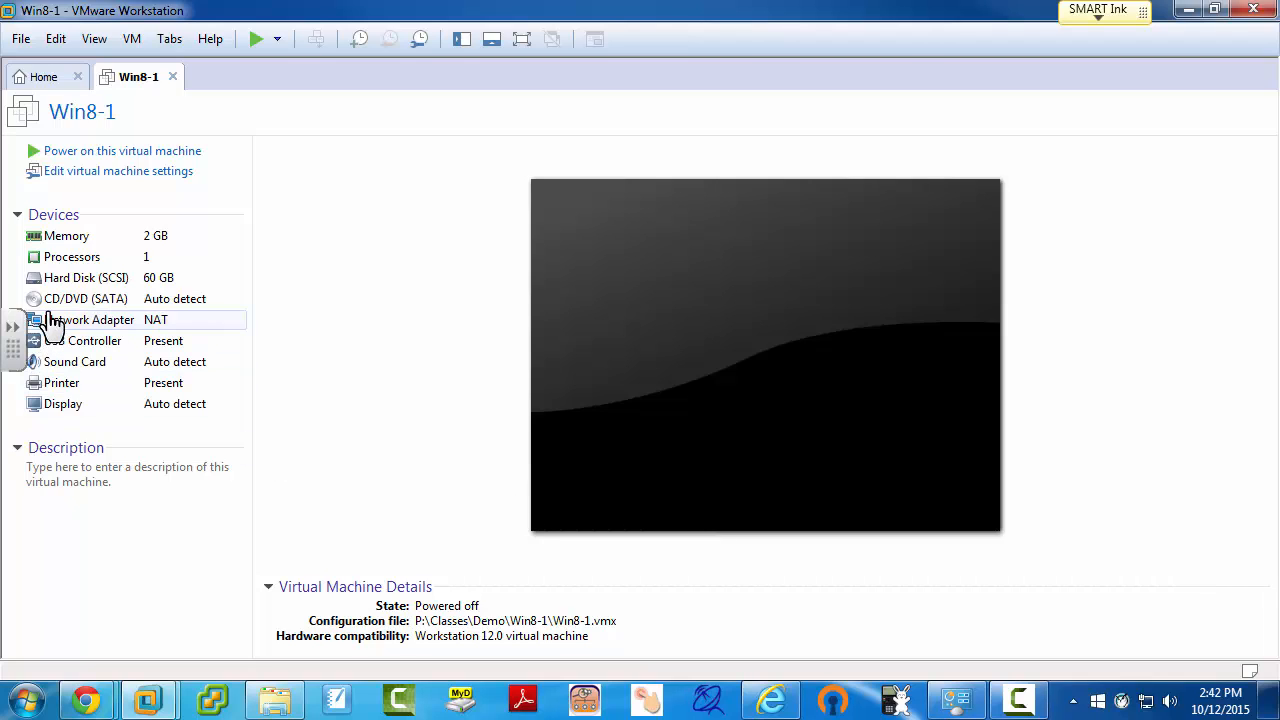
Step: Point the CD/DVD (SATA) drive at the Windows 8.1 Enterprise x64 90 day Evaluation ISO
left_click(96, 306)
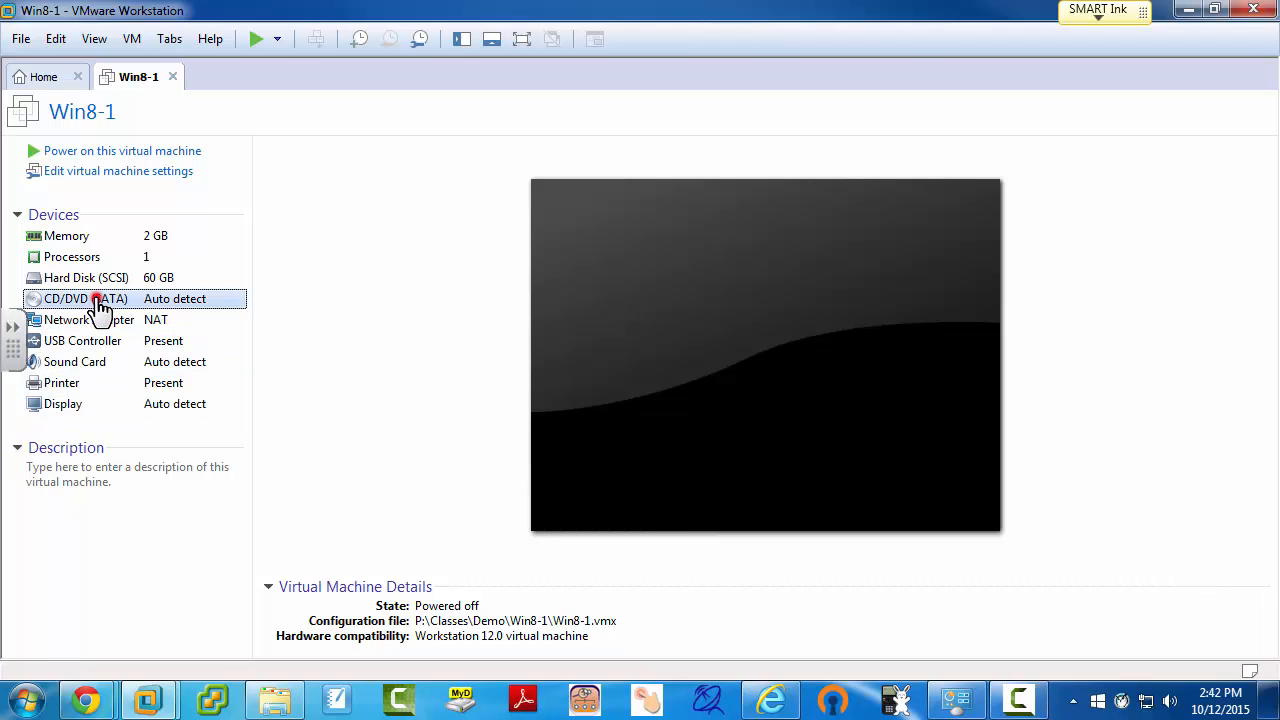
double_click(96, 306)
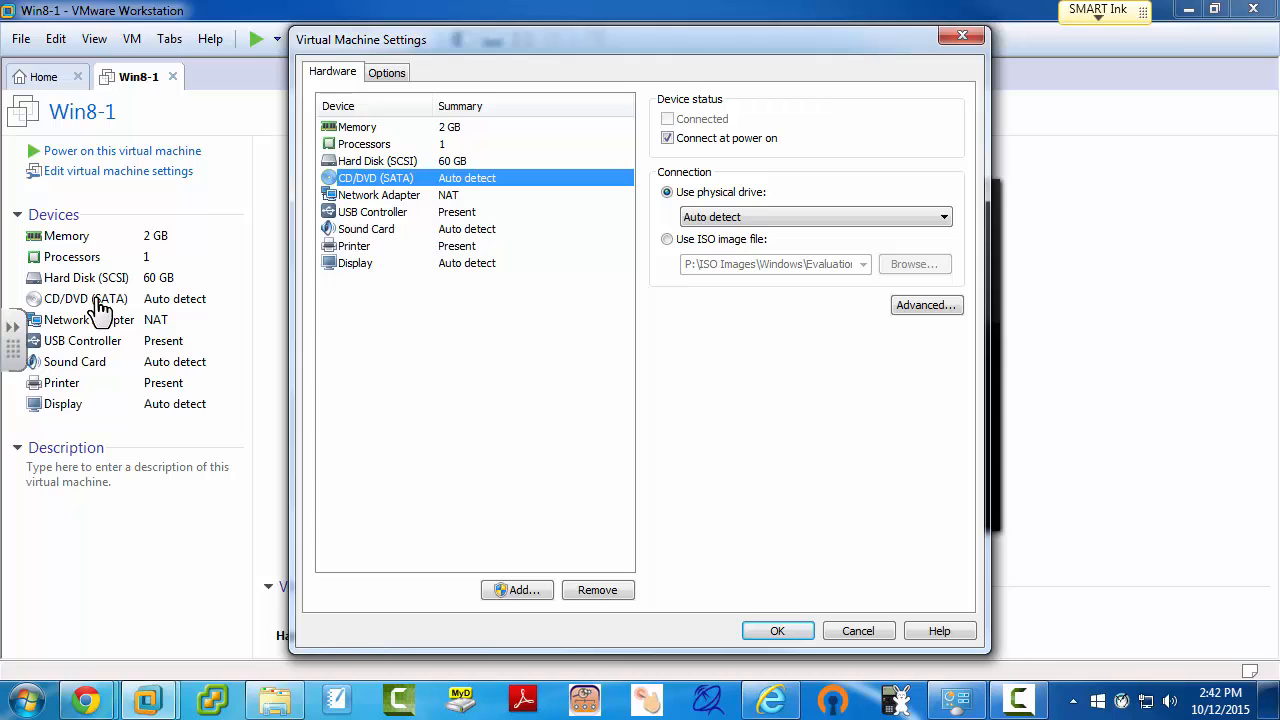
left_click(667, 241)
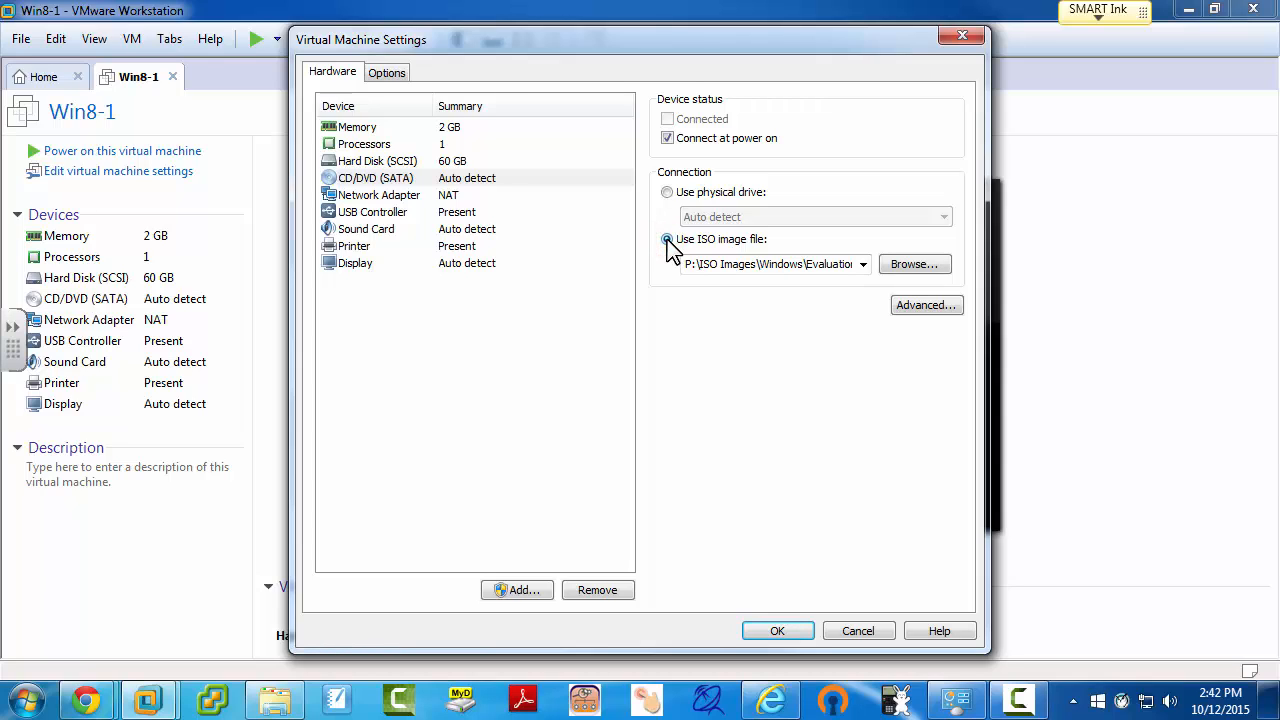
left_click(920, 268)
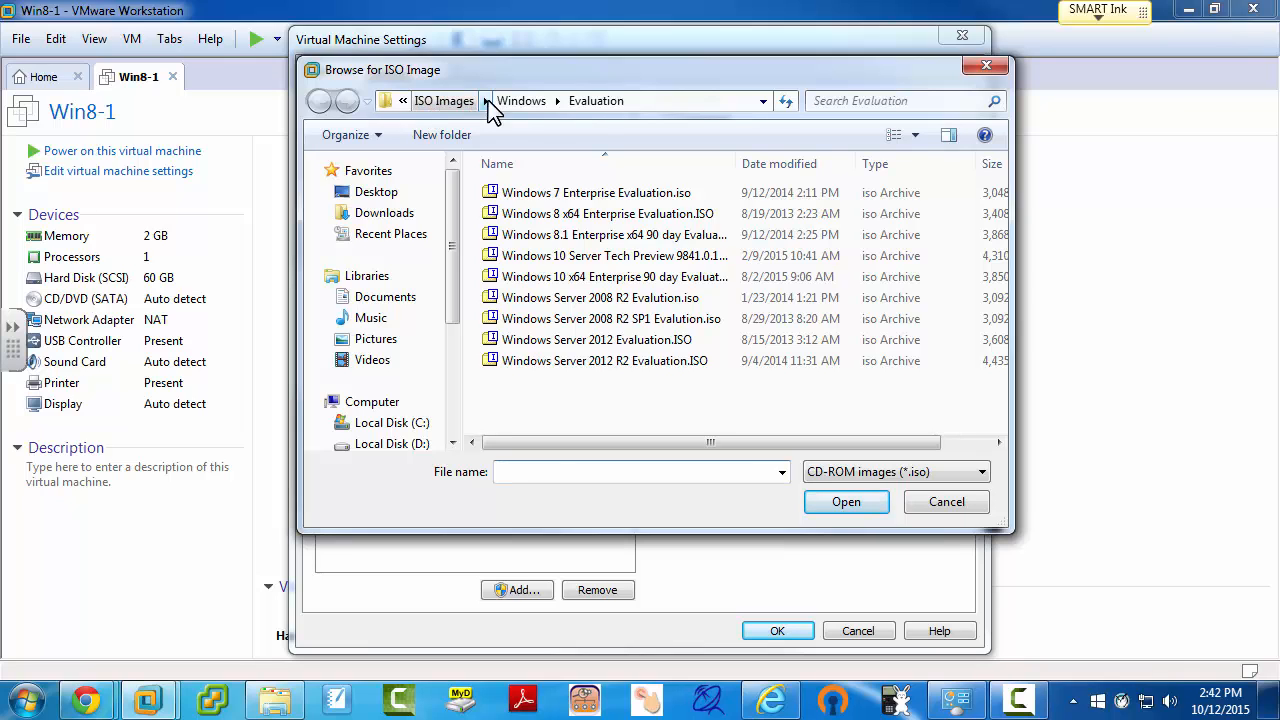
left_click(598, 238)
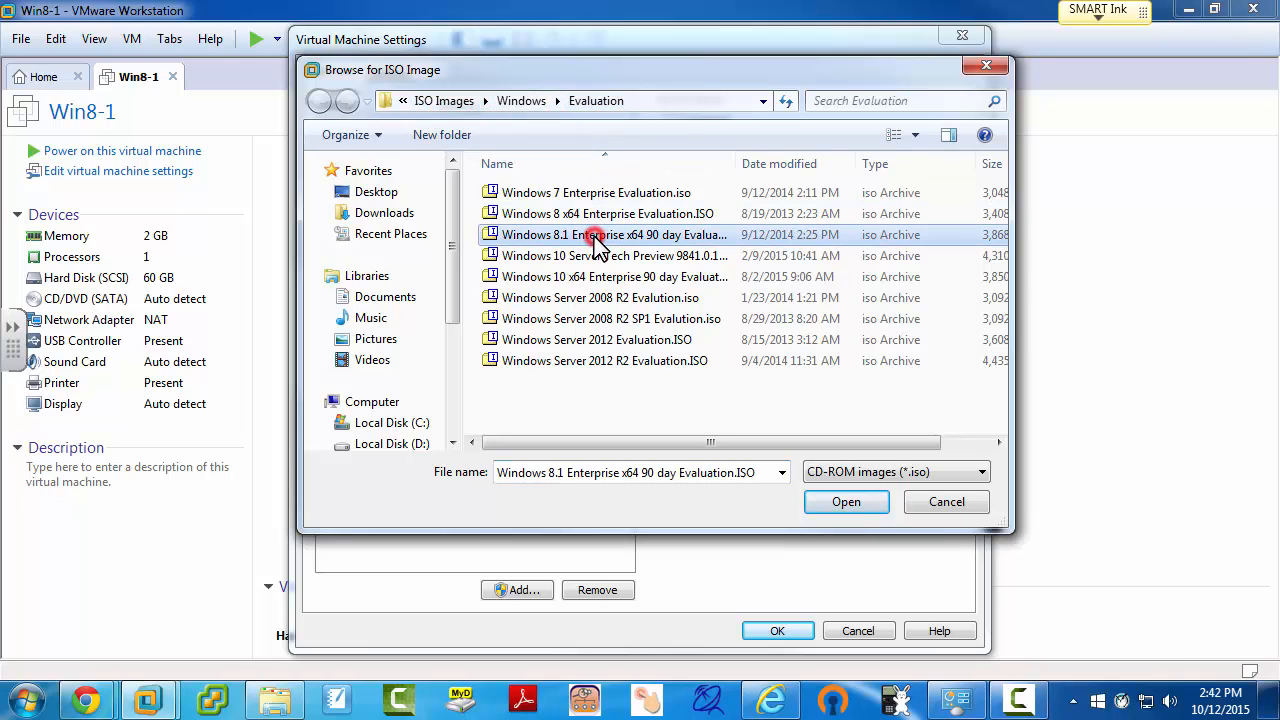
left_click(846, 505)
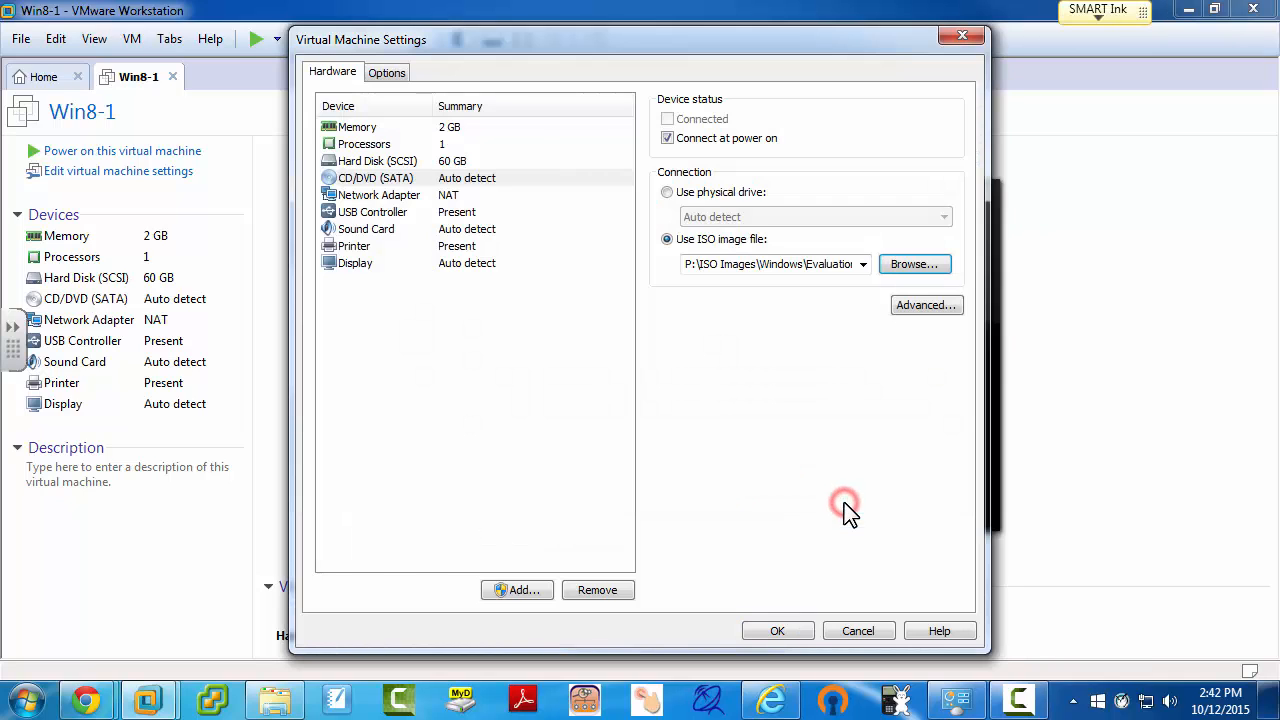
left_click(787, 630)
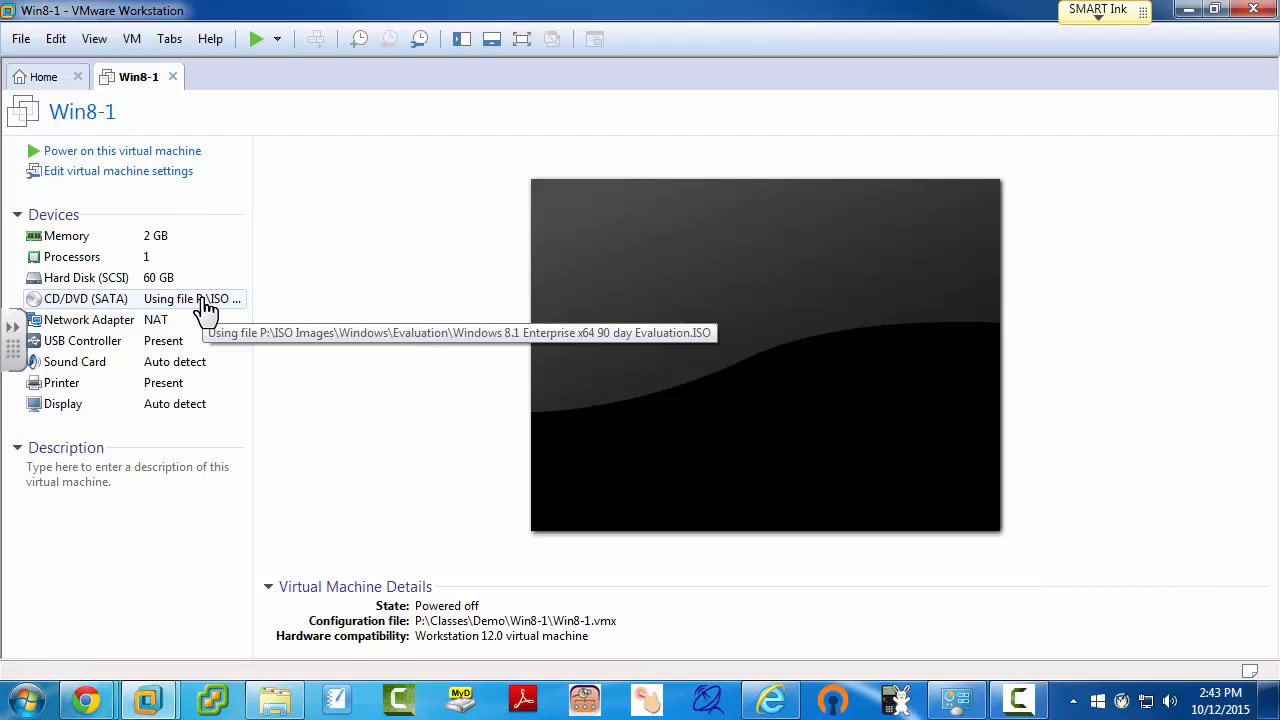
Step: Power on Win8-1 and view it full screen while Windows Setup loads
left_click(177, 155)
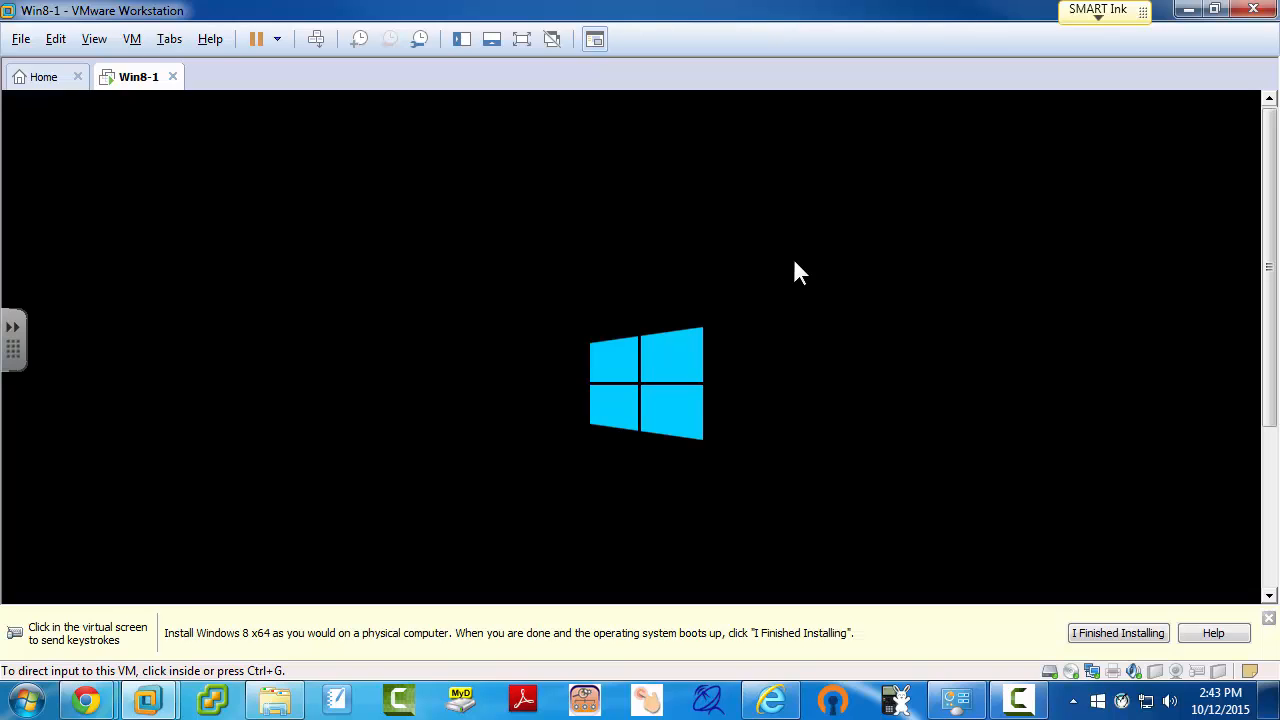
key("ctrl+alt+Return")
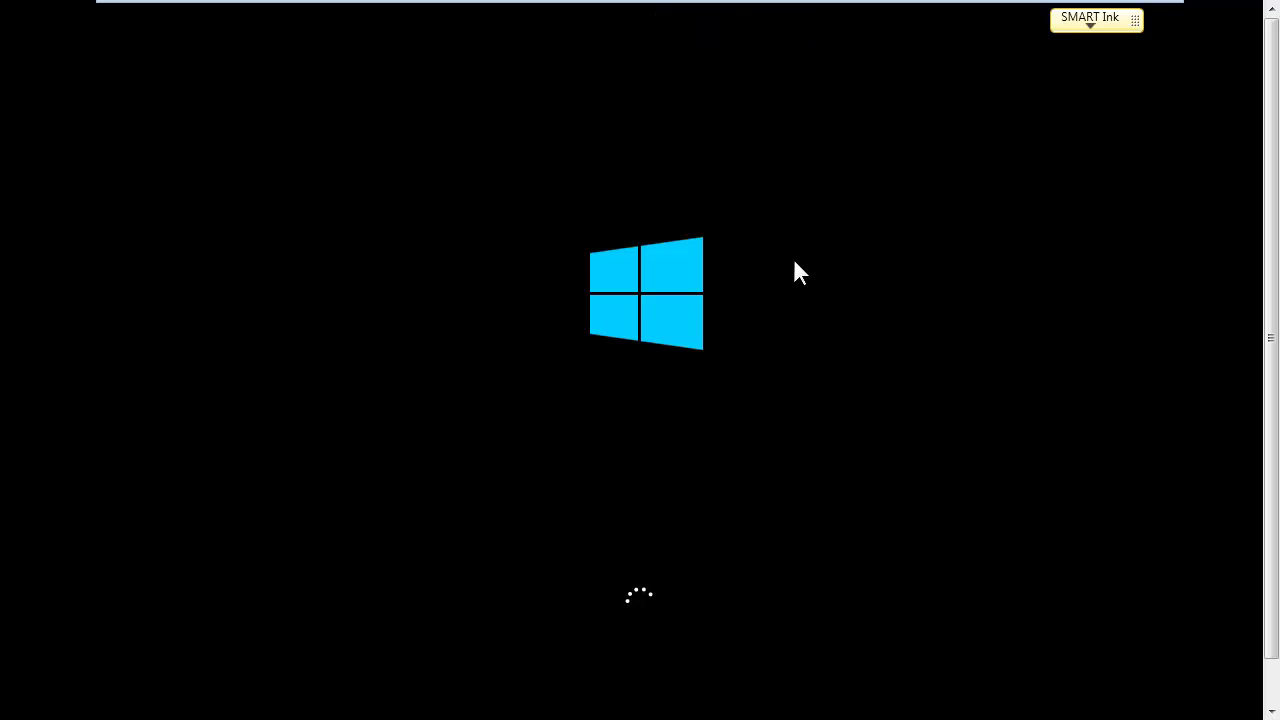
key("ctrl+alt")
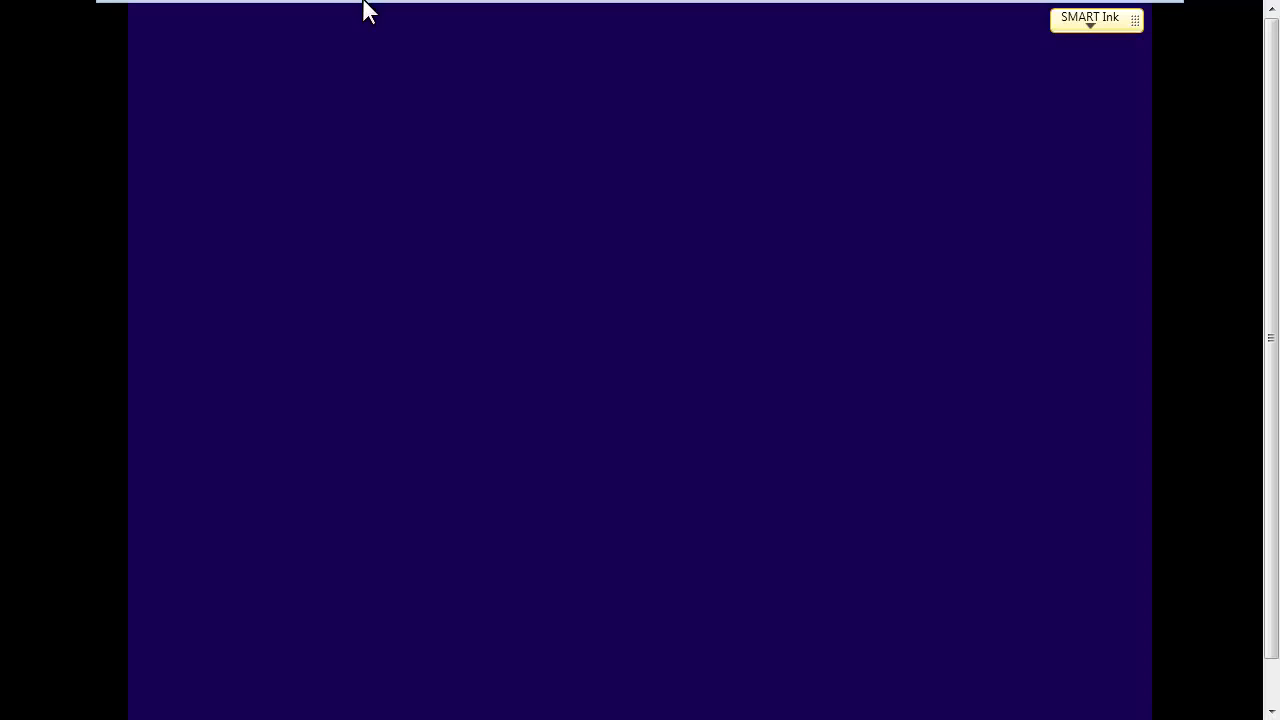
Step: Toggle the full-screen toolbar pinning and give input focus to the virtual machine
mouse_move(328, 2)
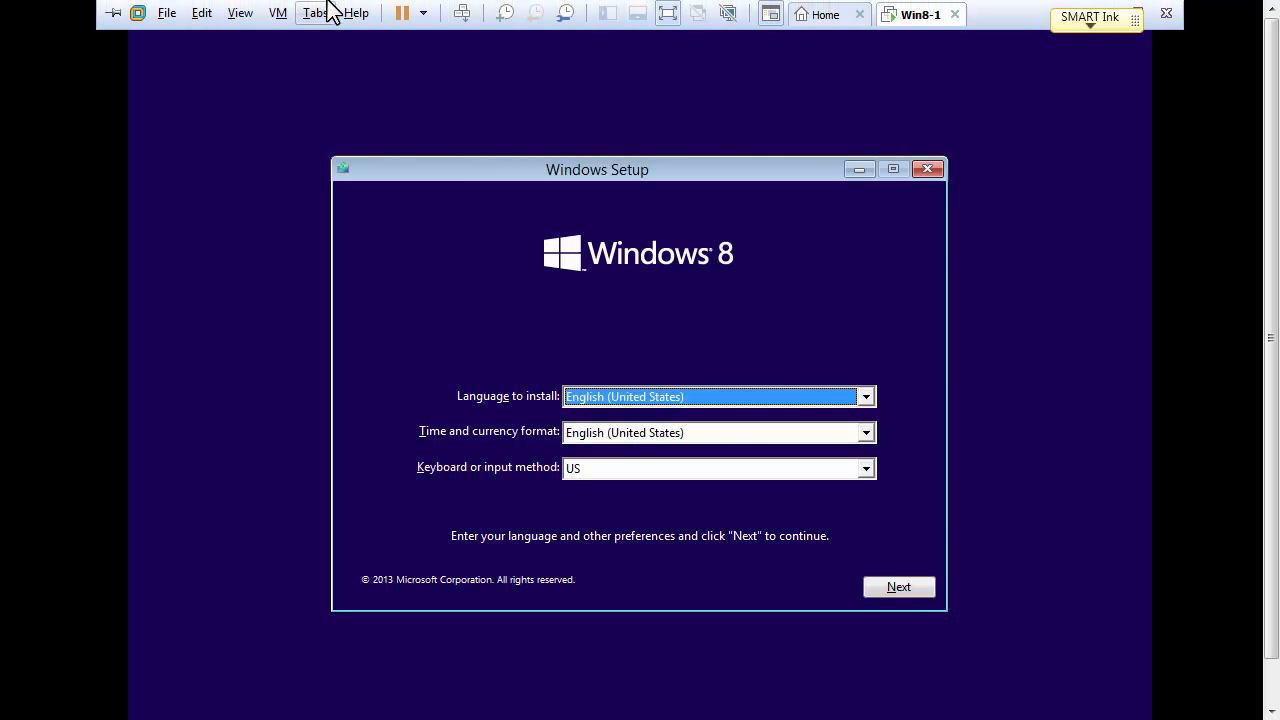
left_click(112, 13)
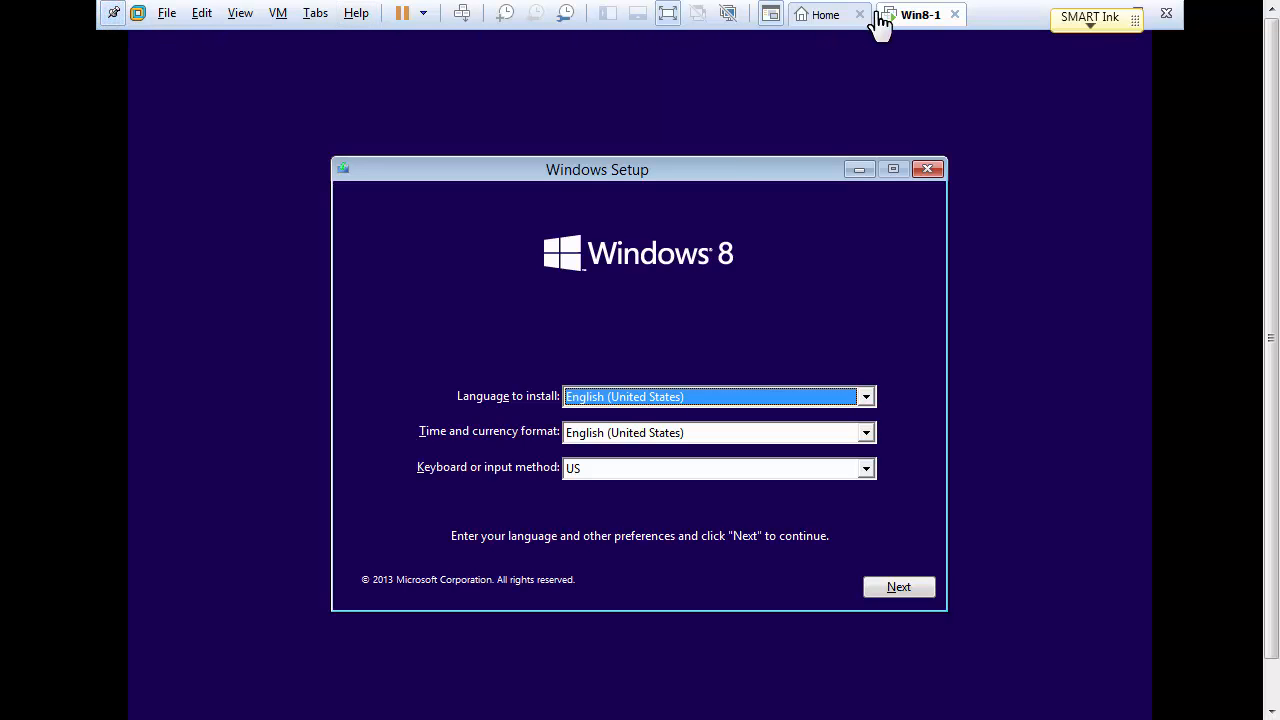
left_click(1035, 140)
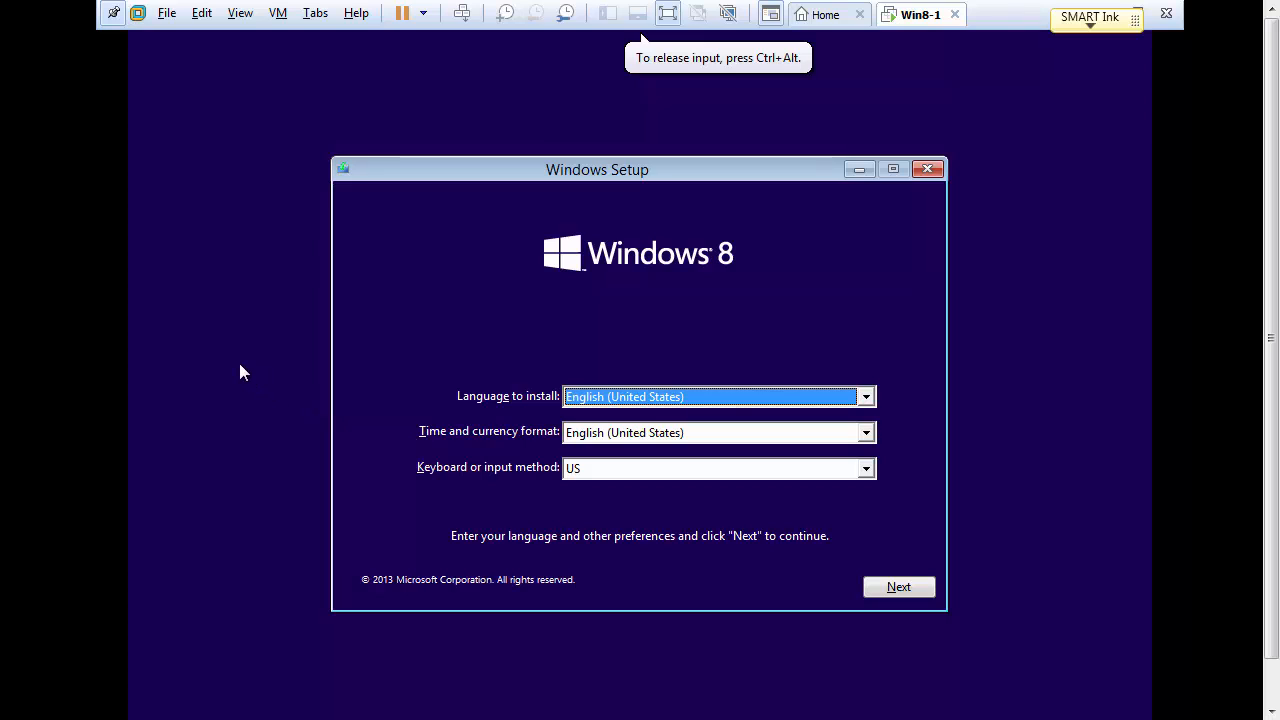
left_click(117, 18)
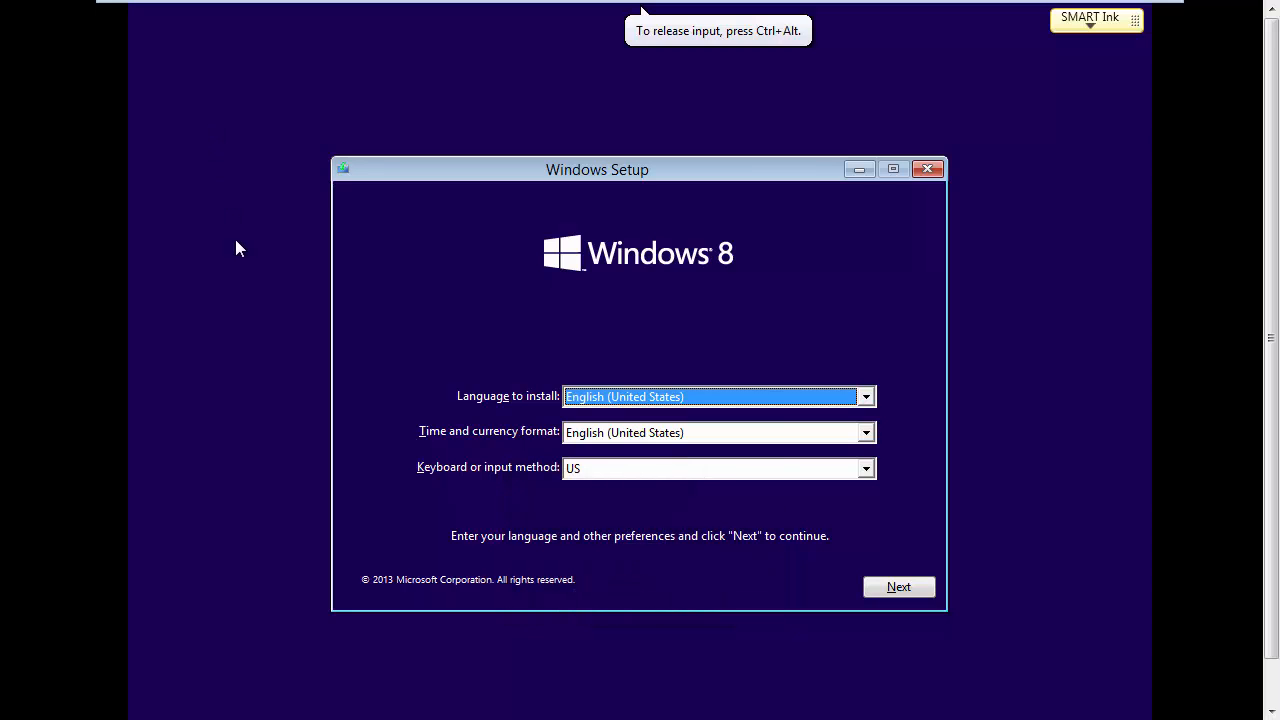
mouse_move(366, 9)
Step: Keep US English, start the install, accept the license terms and pick Custom install
left_click(899, 587)
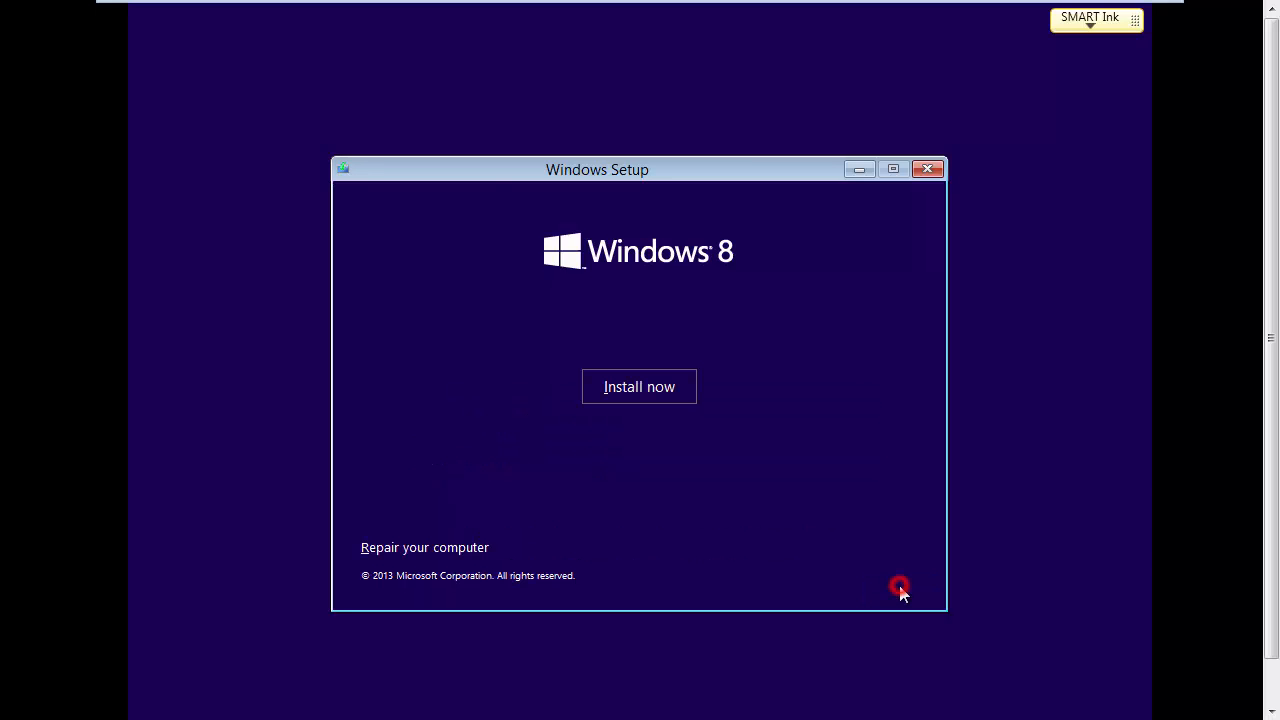
left_click(648, 385)
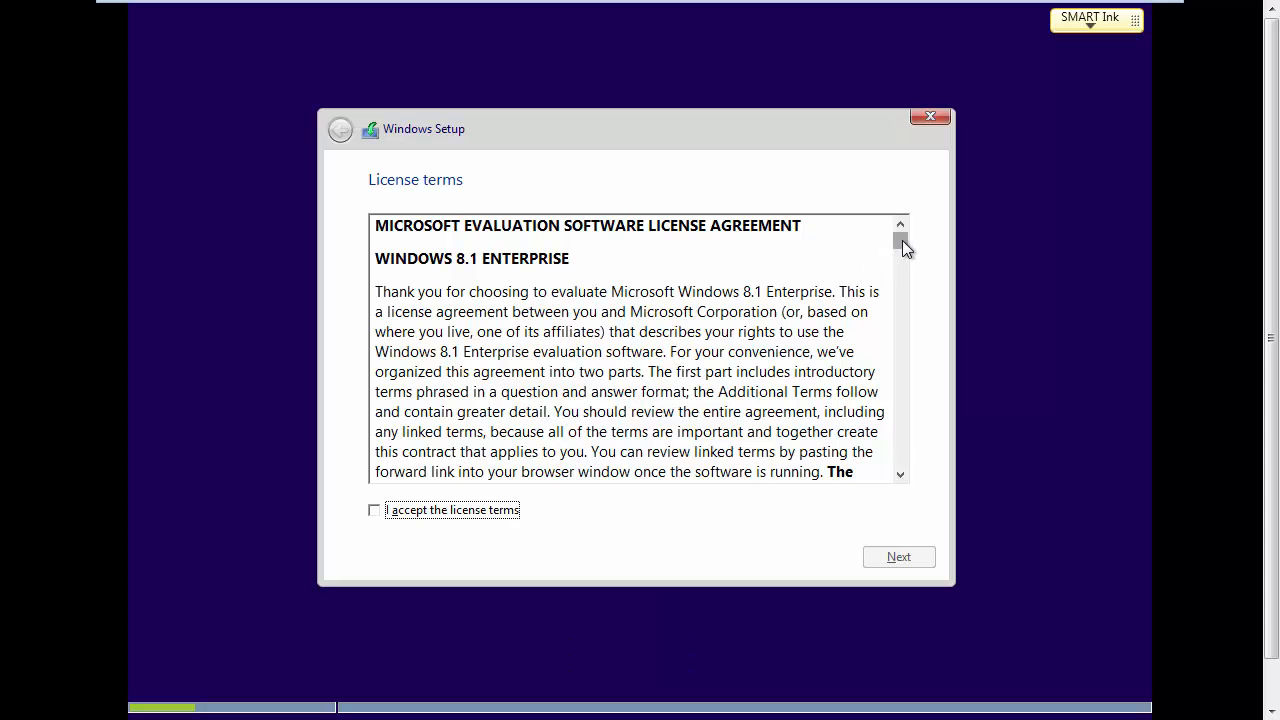
left_click_drag(902, 245, 900, 466)
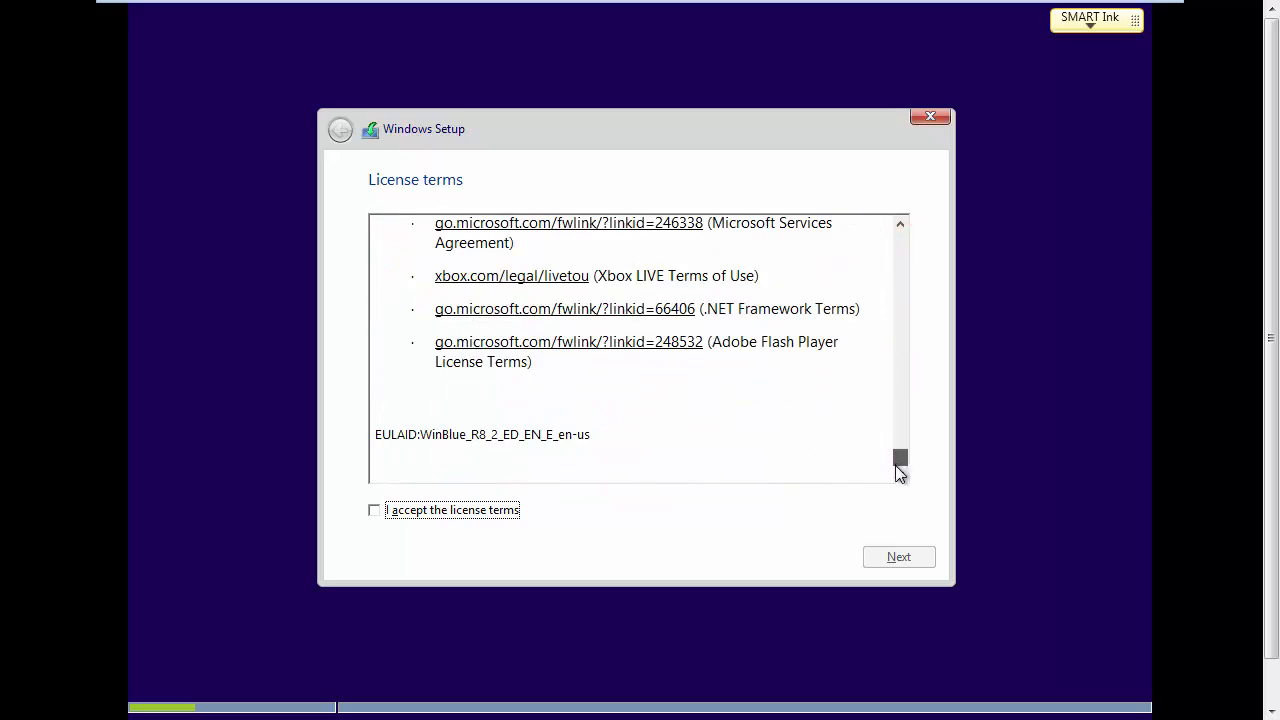
left_click(373, 512)
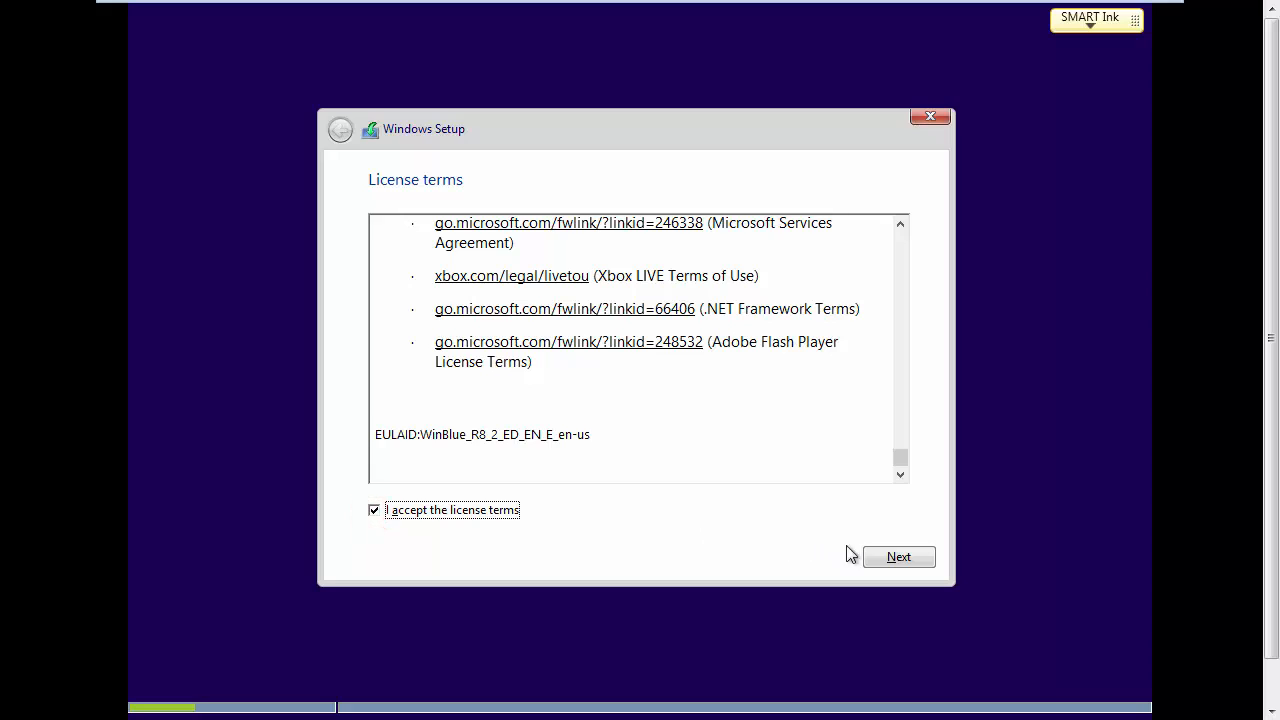
left_click(897, 560)
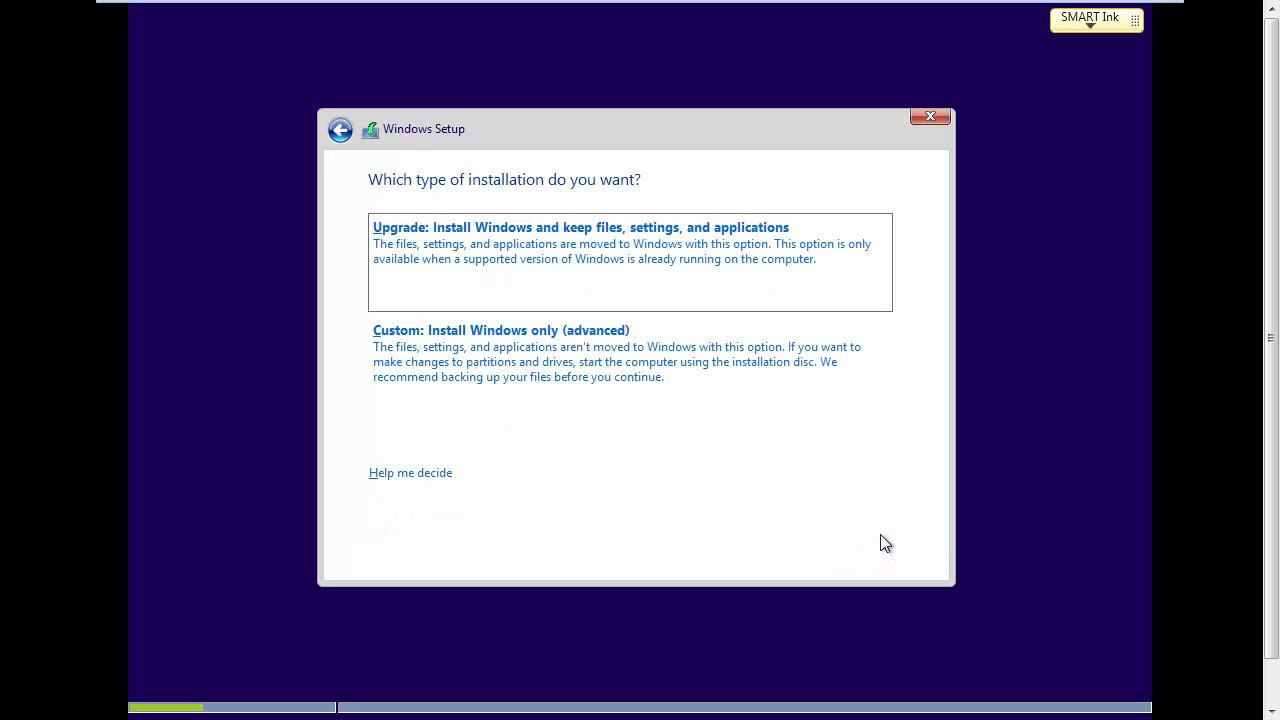
left_click(504, 354)
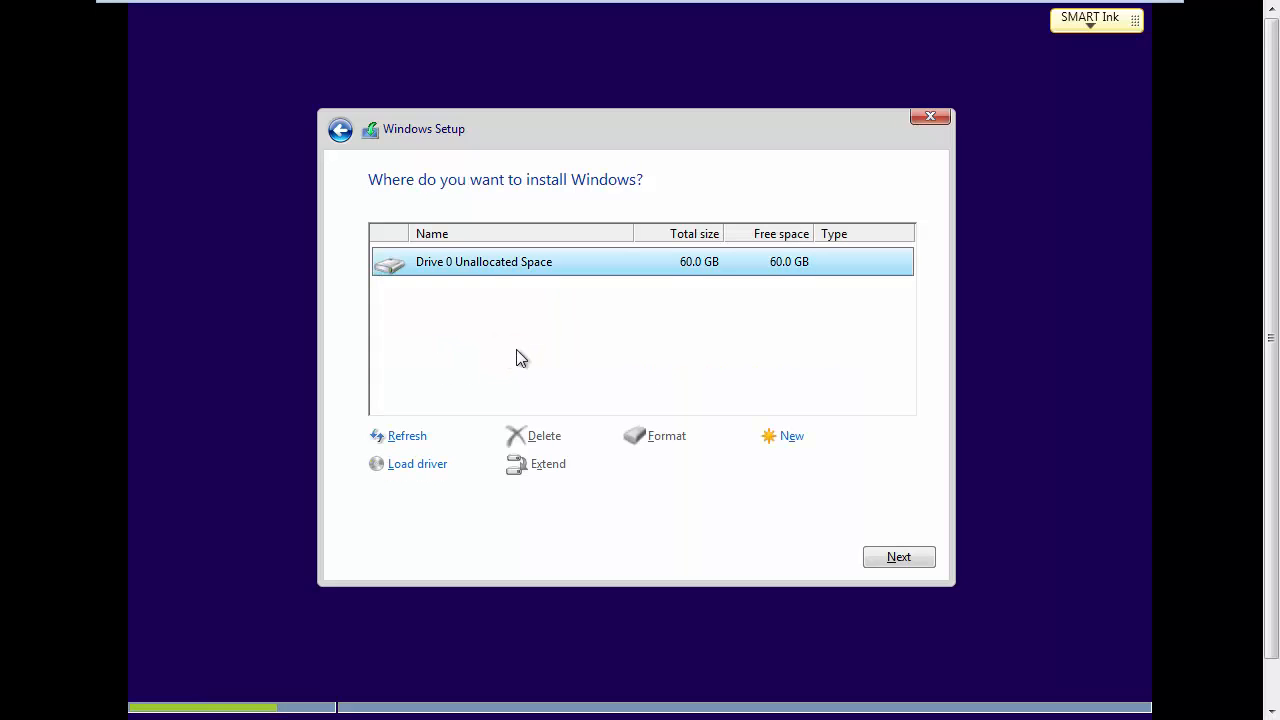
Step: Install Windows onto unallocated Drive 0, then name the PC Win8-1
left_click(898, 560)
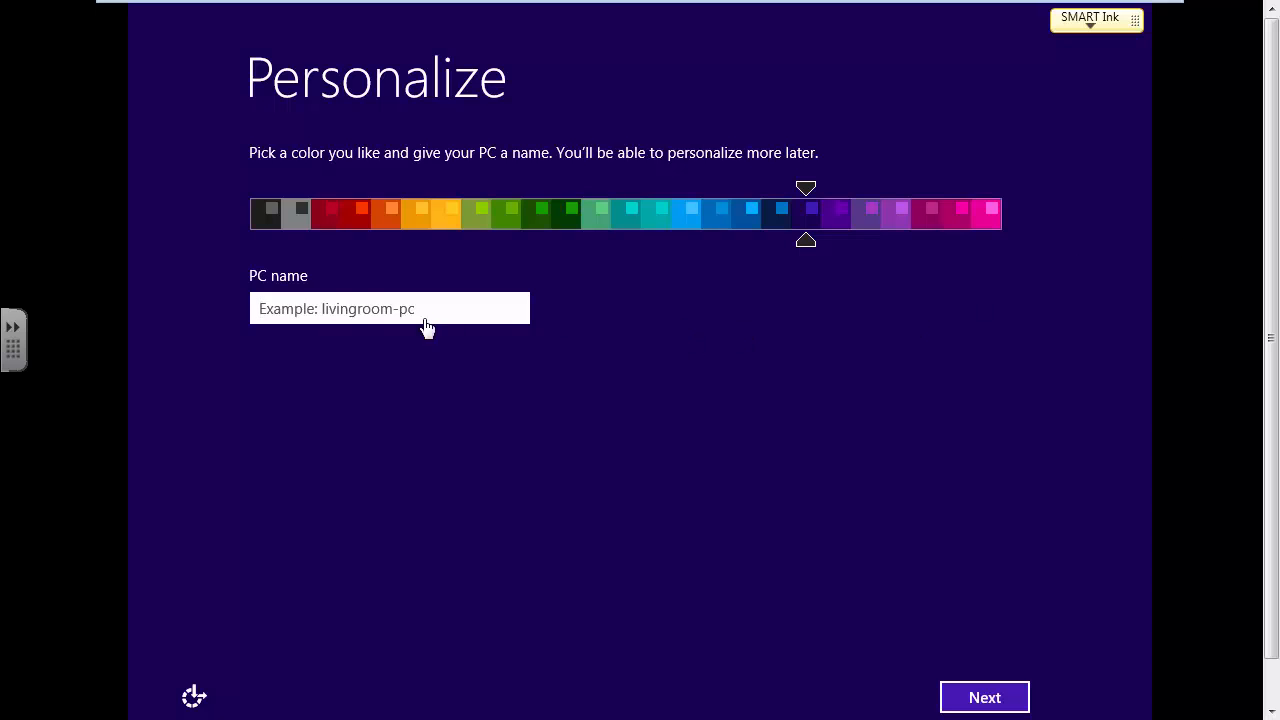
left_click(356, 305)
type("Win")
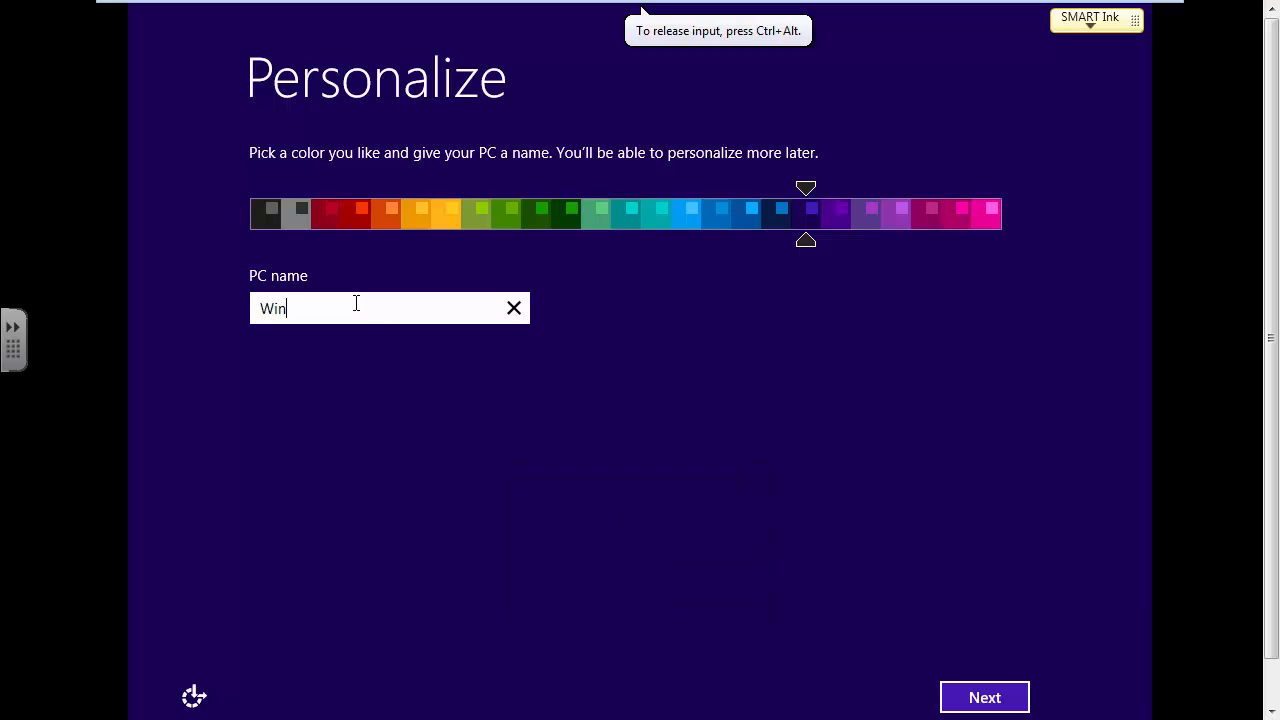
type("8-1")
left_click(970, 697)
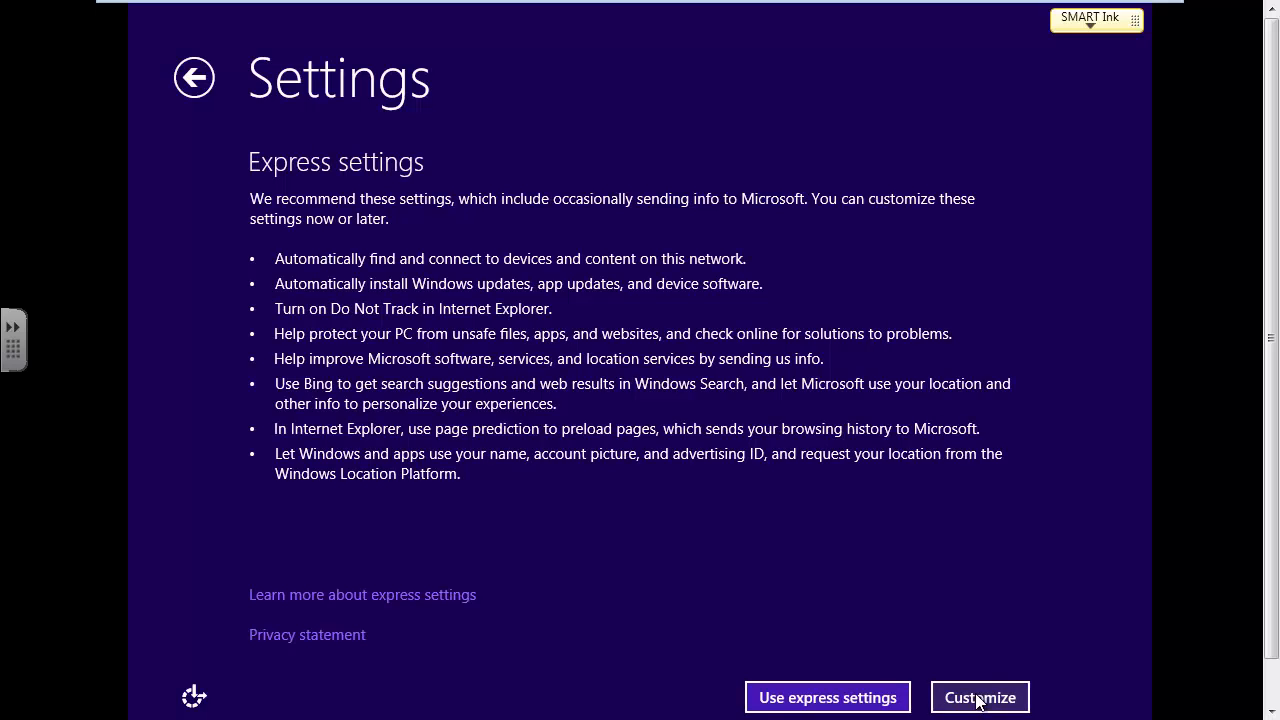
Step: Customize settings: turn on home/work network sharing and leave Windows Update not set up
left_click(978, 698)
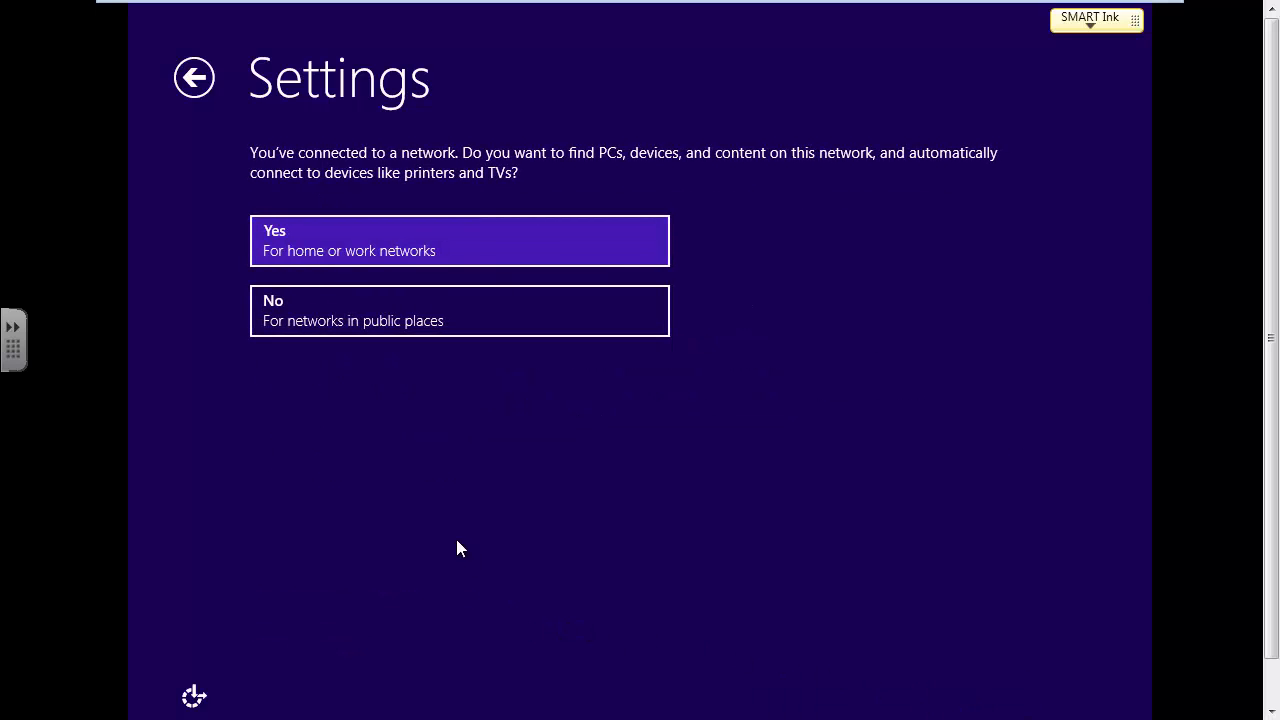
left_click(372, 241)
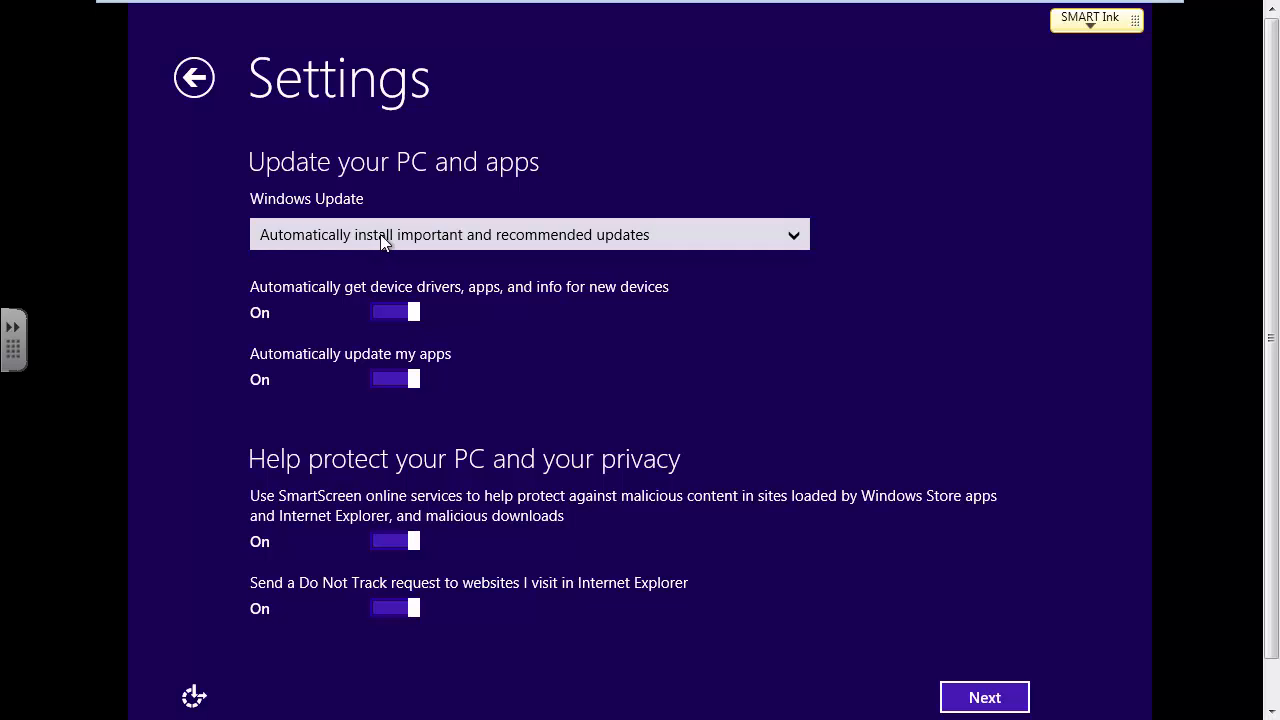
left_click(390, 240)
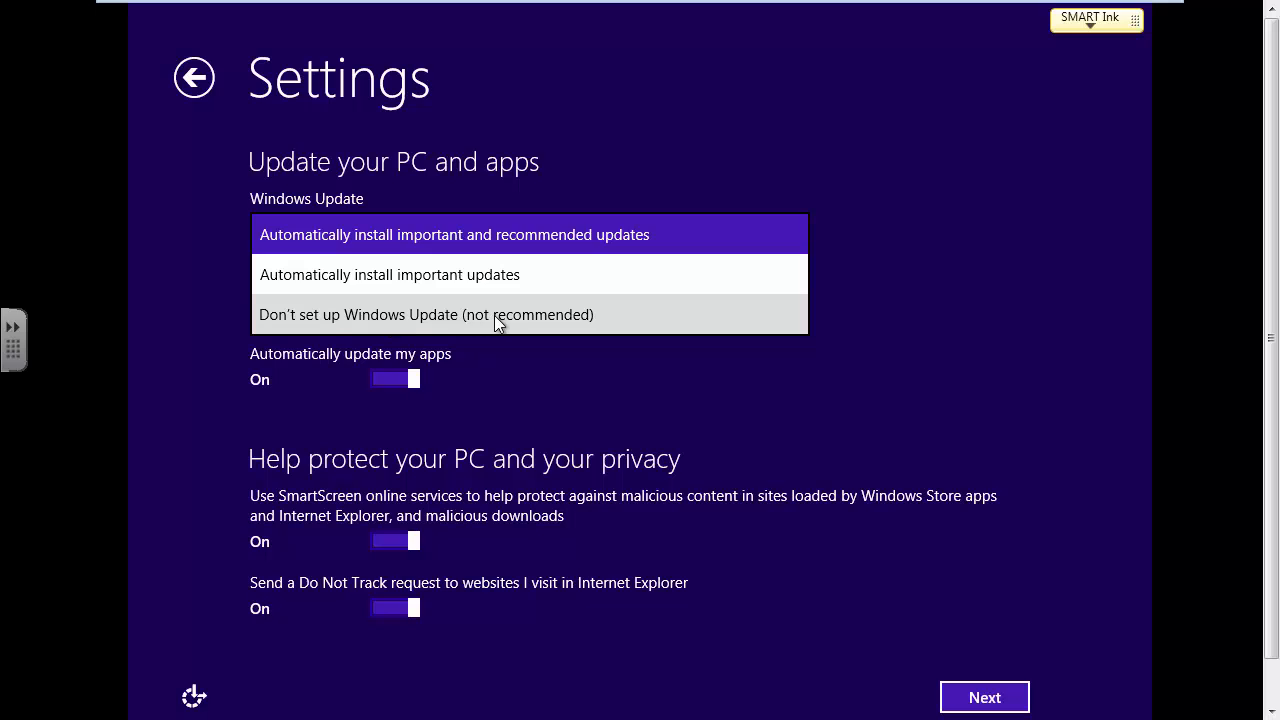
key("Escape")
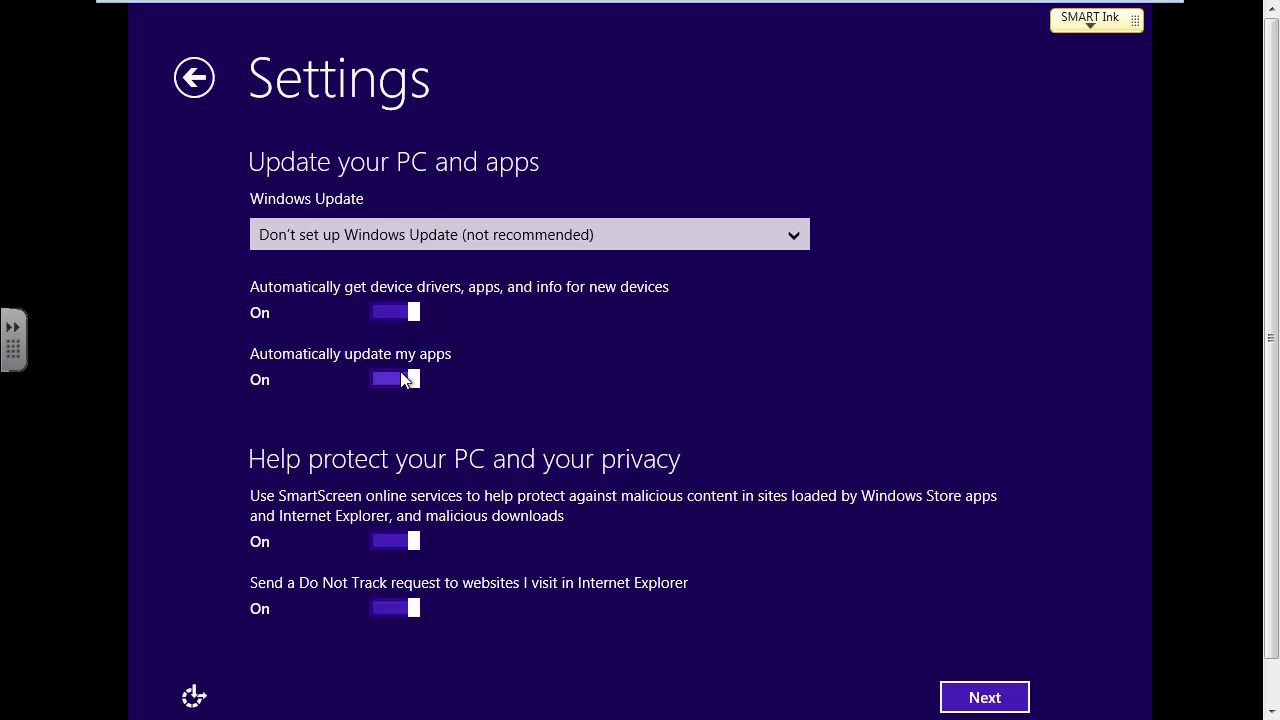
left_click(981, 700)
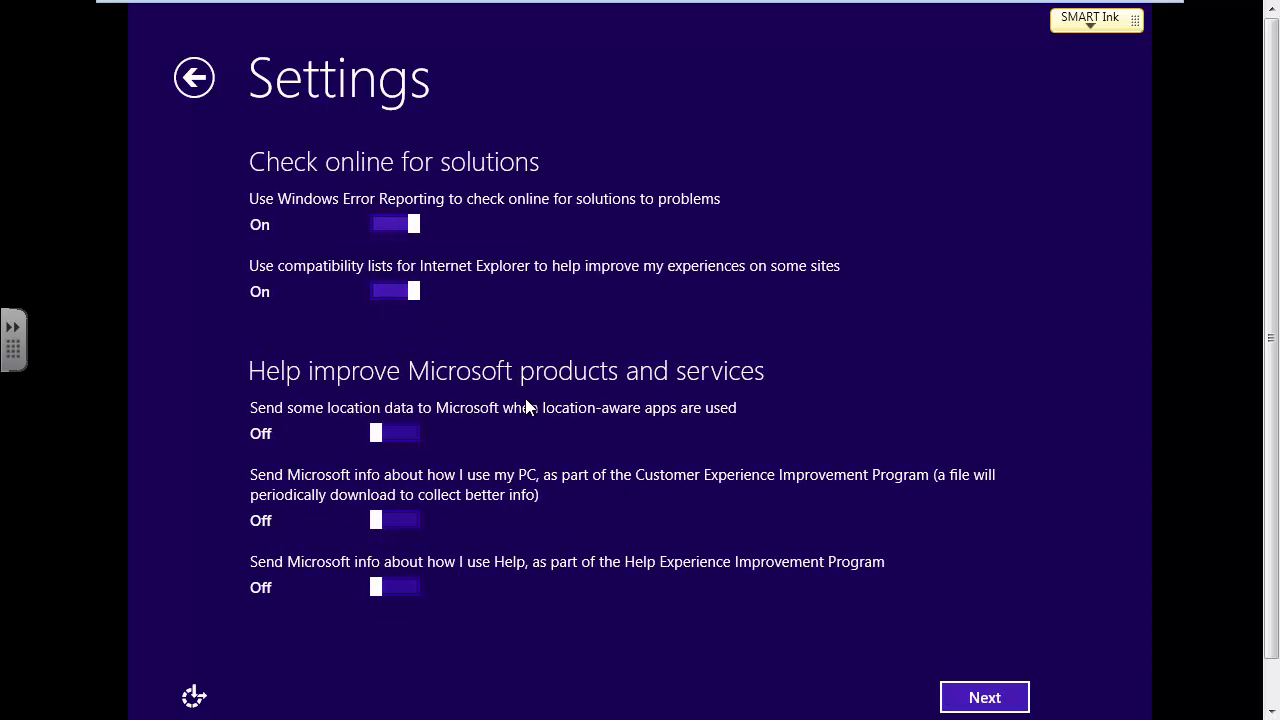
left_click(984, 697)
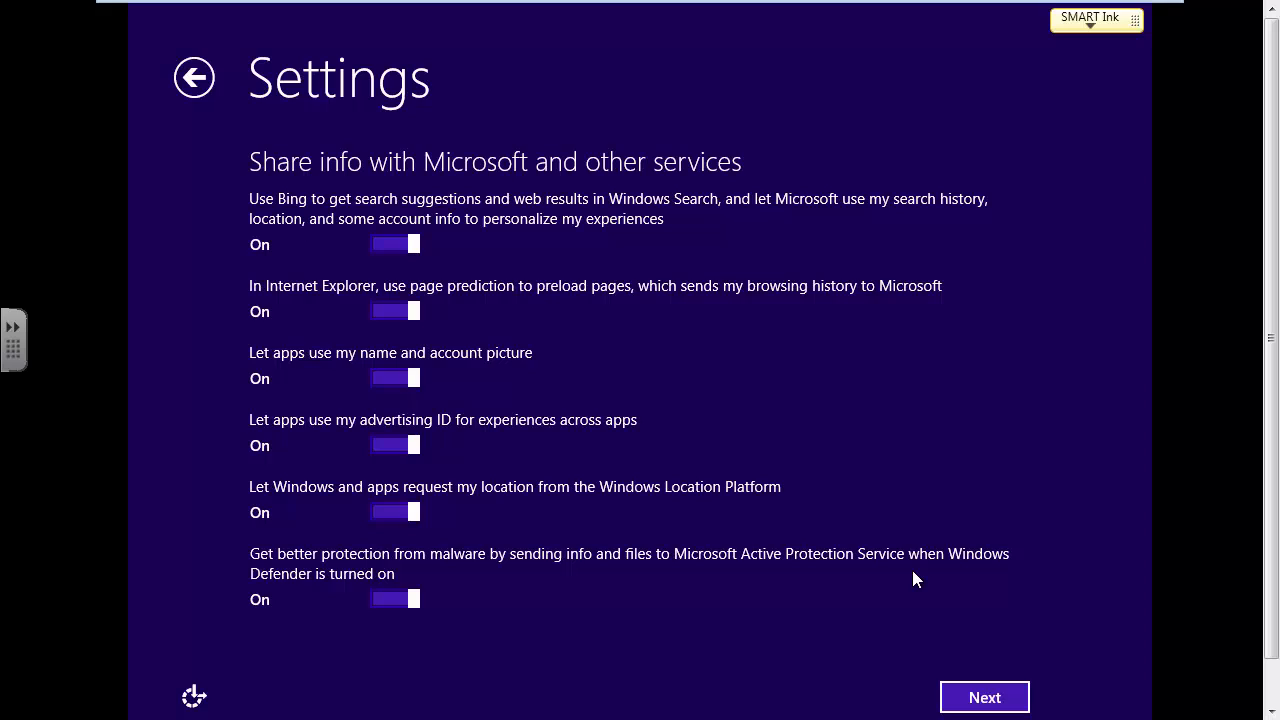
Step: Turn off Bing suggestions, page prediction, name/picture, advertising ID, location and malware-info sharing
left_click(381, 247)
left_click(381, 311)
left_click(382, 378)
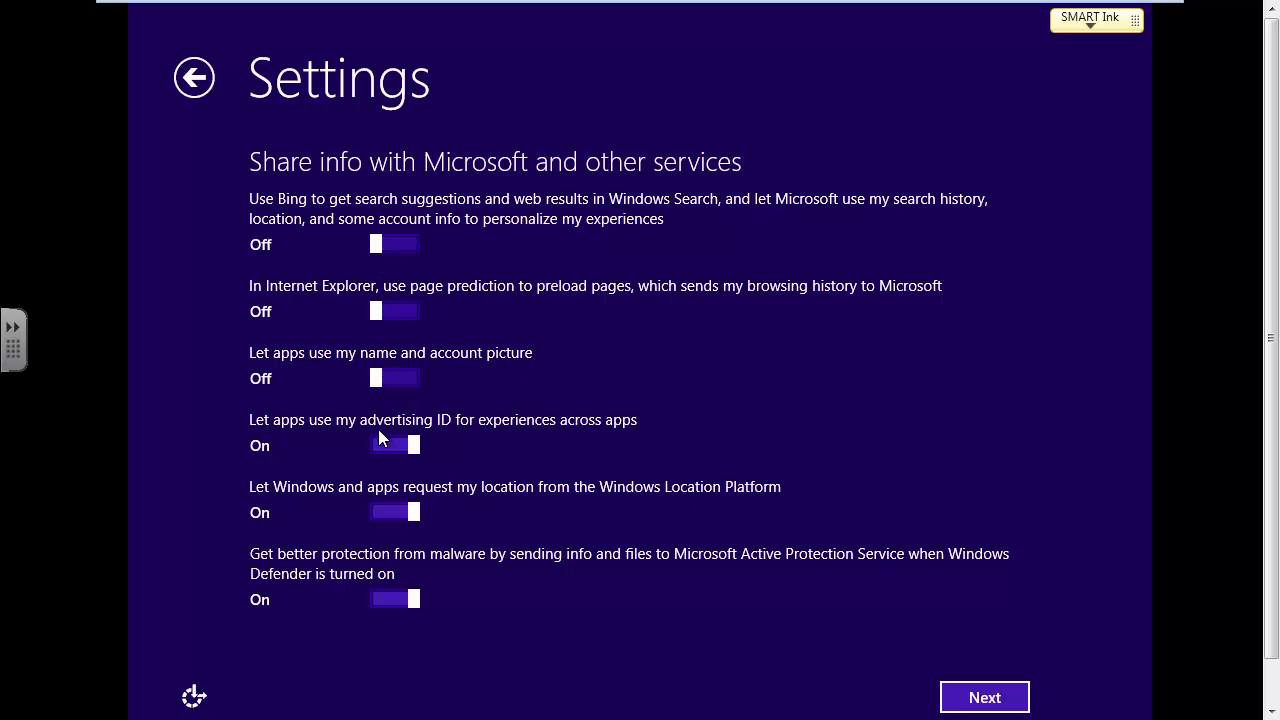
left_click(381, 445)
left_click(387, 510)
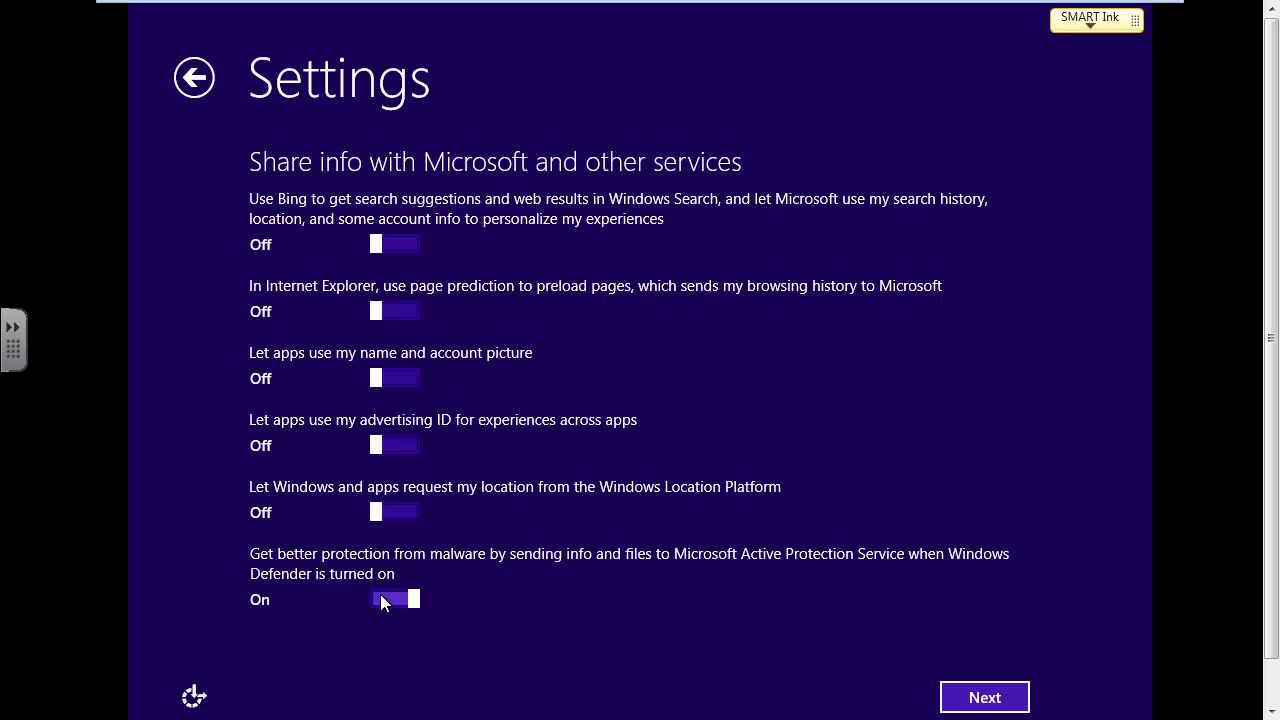
left_click(380, 594)
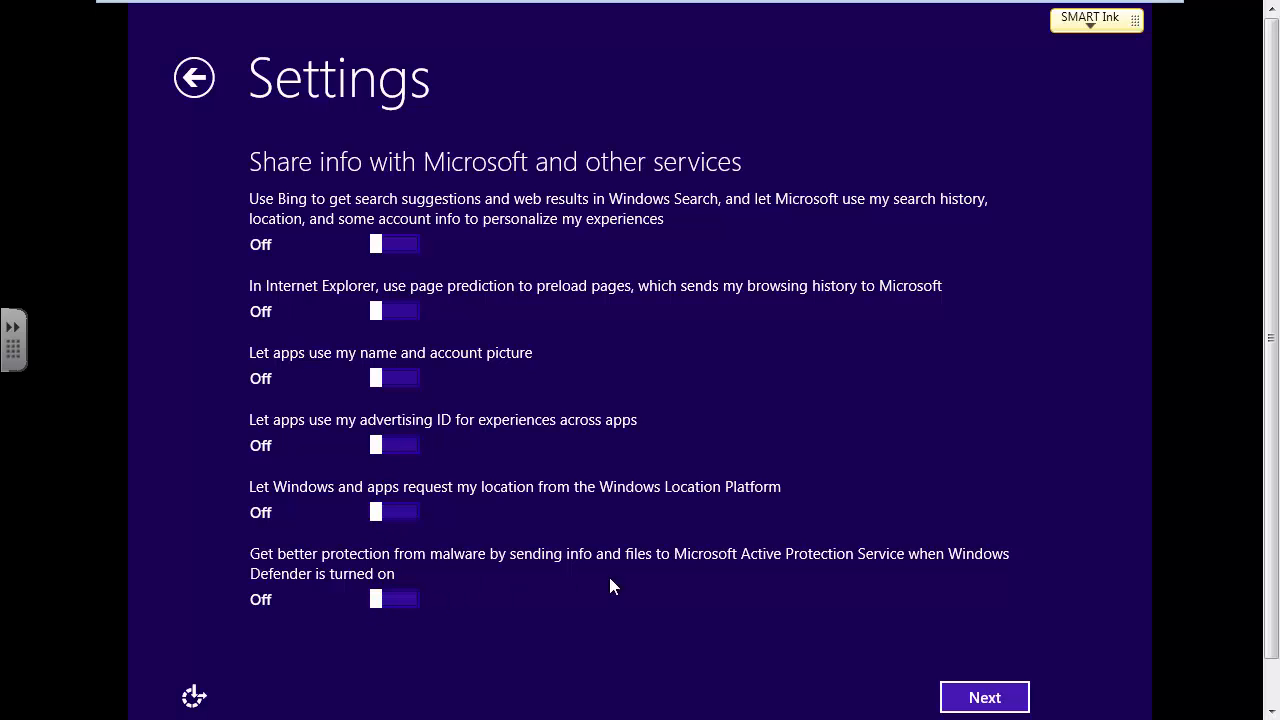
left_click(976, 697)
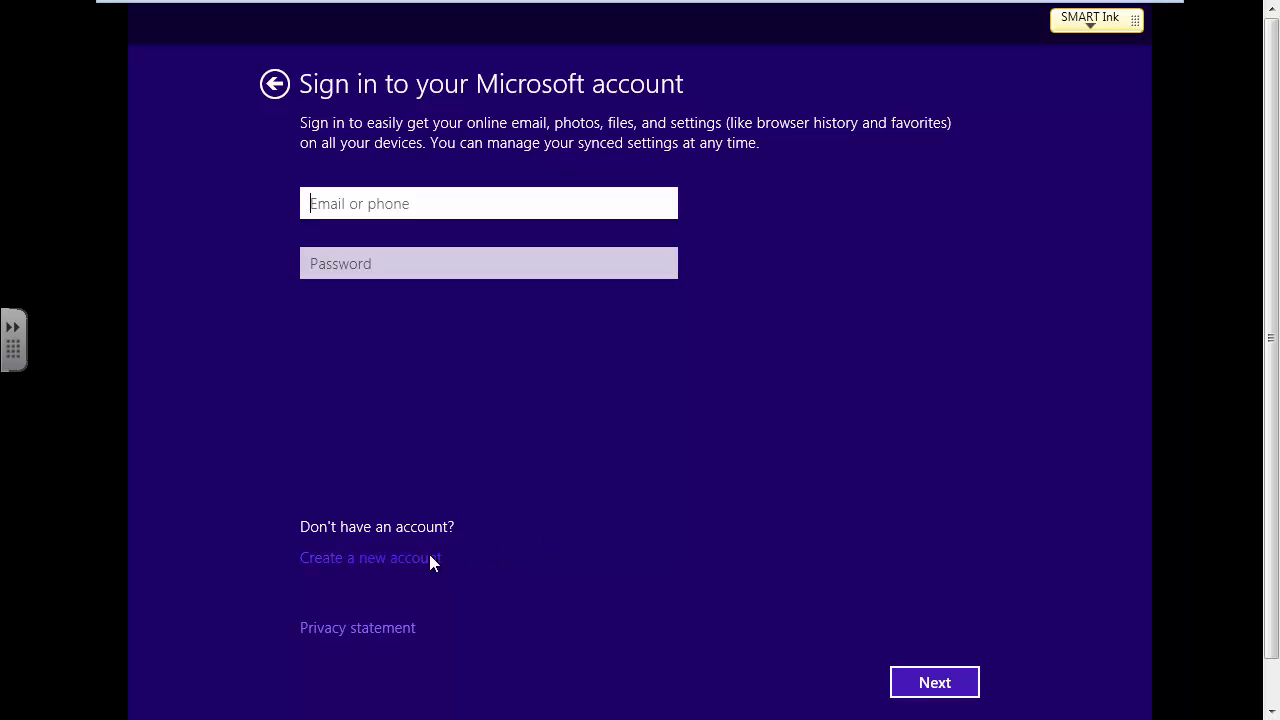
left_click(391, 562)
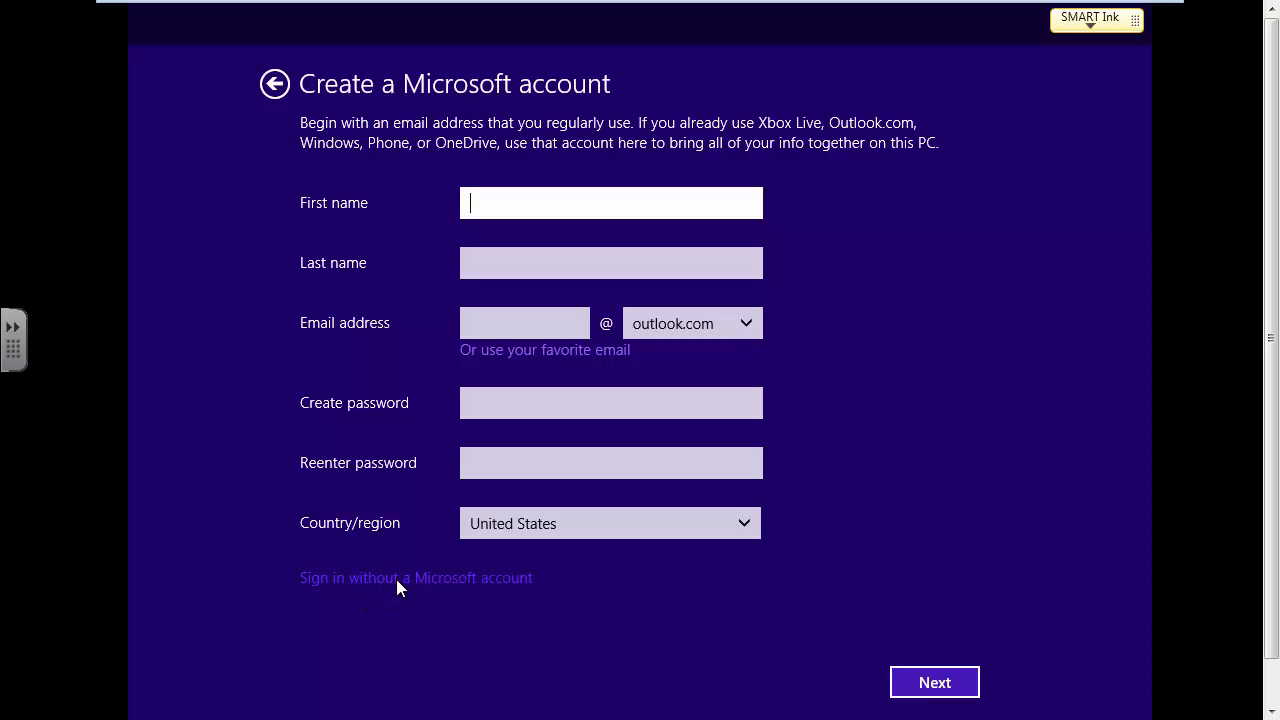
left_click(397, 580)
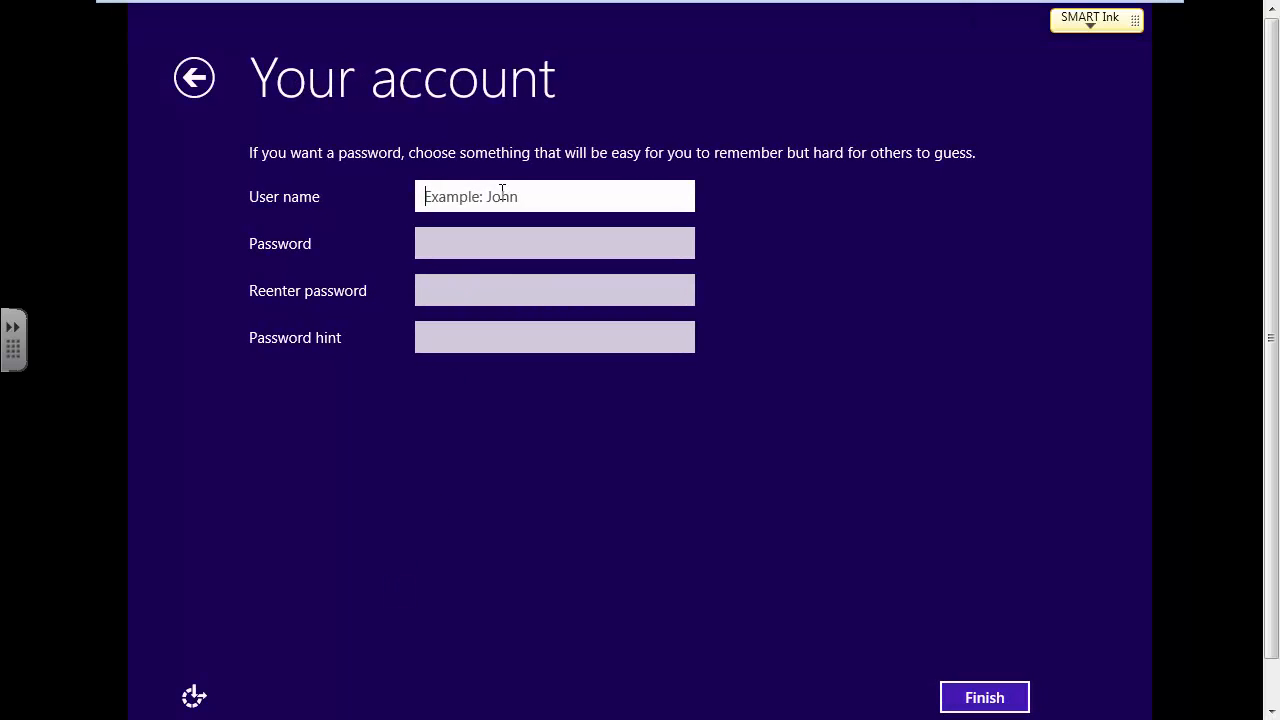
type("stude")
type("nt")
key("Tab")
type("•••••••")
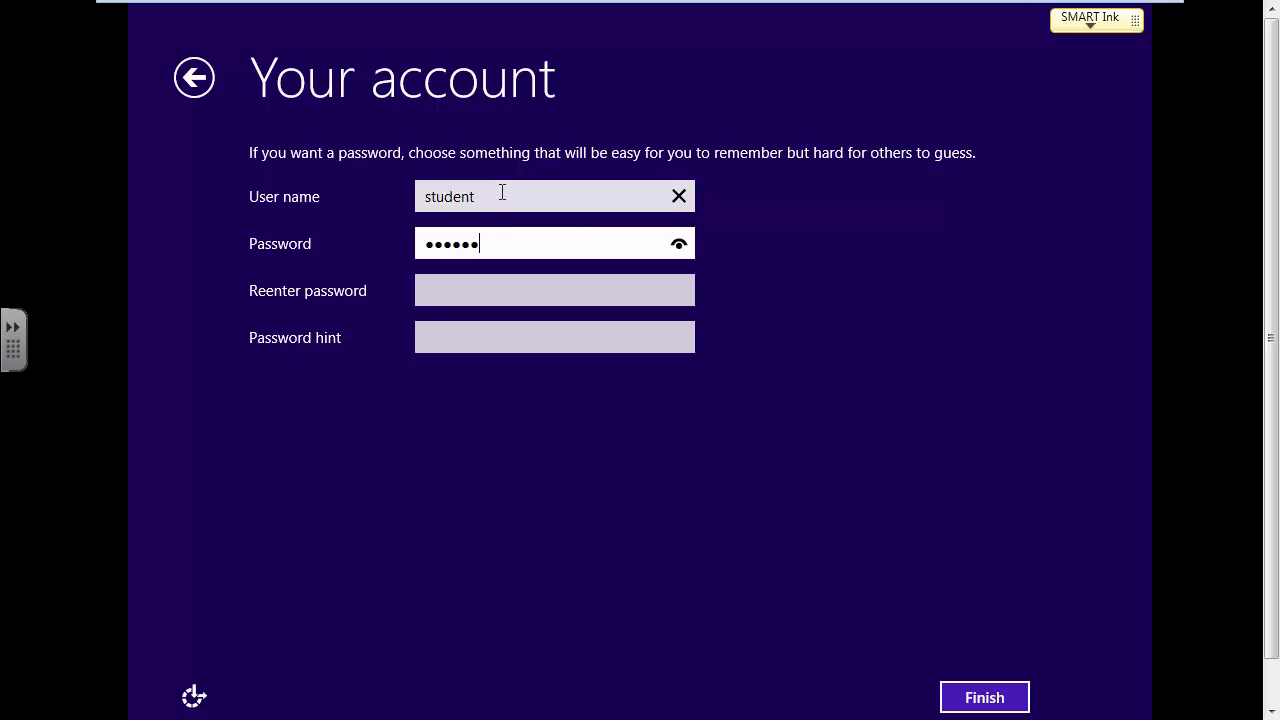
key("Tab")
type("•••••••")
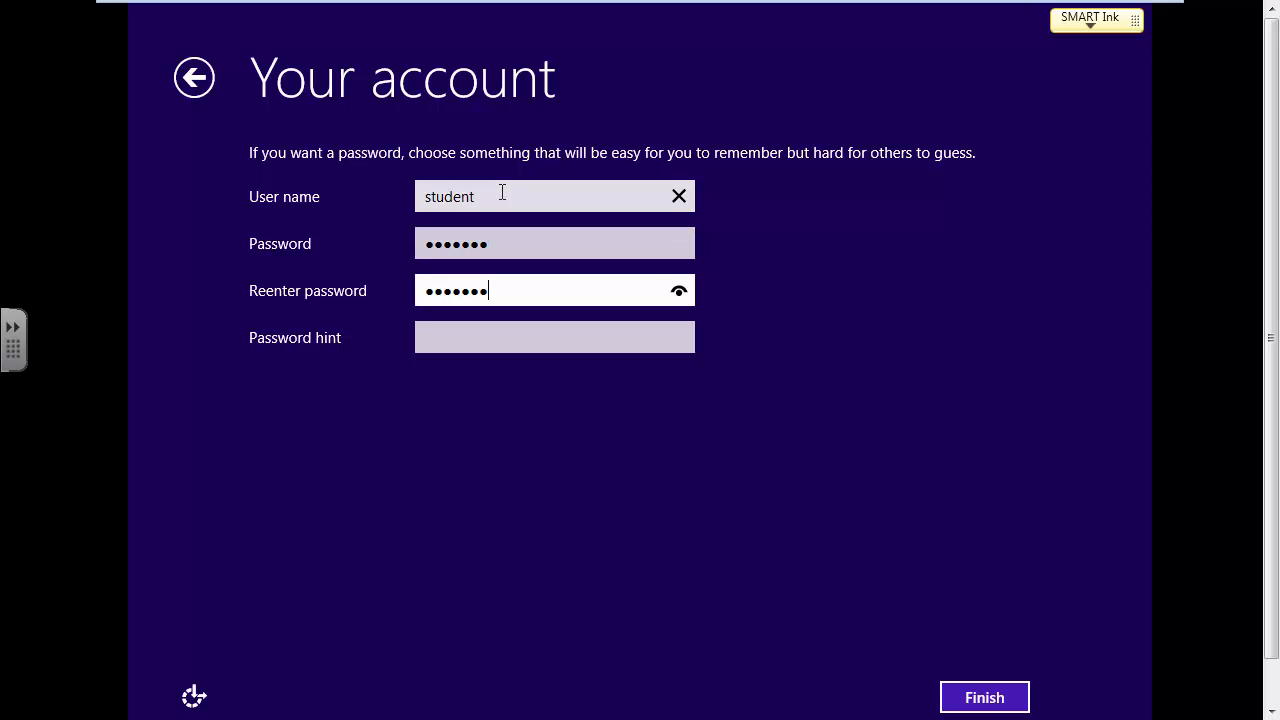
key("Tab")
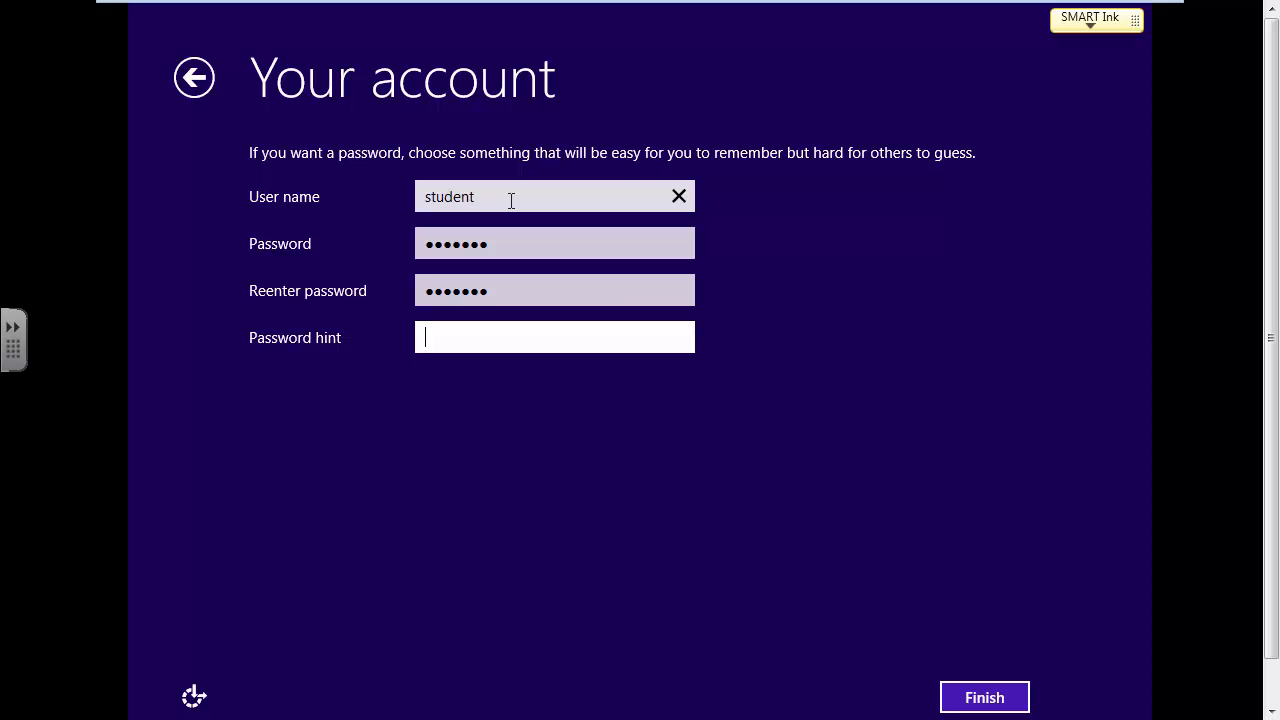
type("same as username")
Step: Finish account creation and, once the desktop appears, toggle full screen to reveal the guest taskbar
left_click(984, 697)
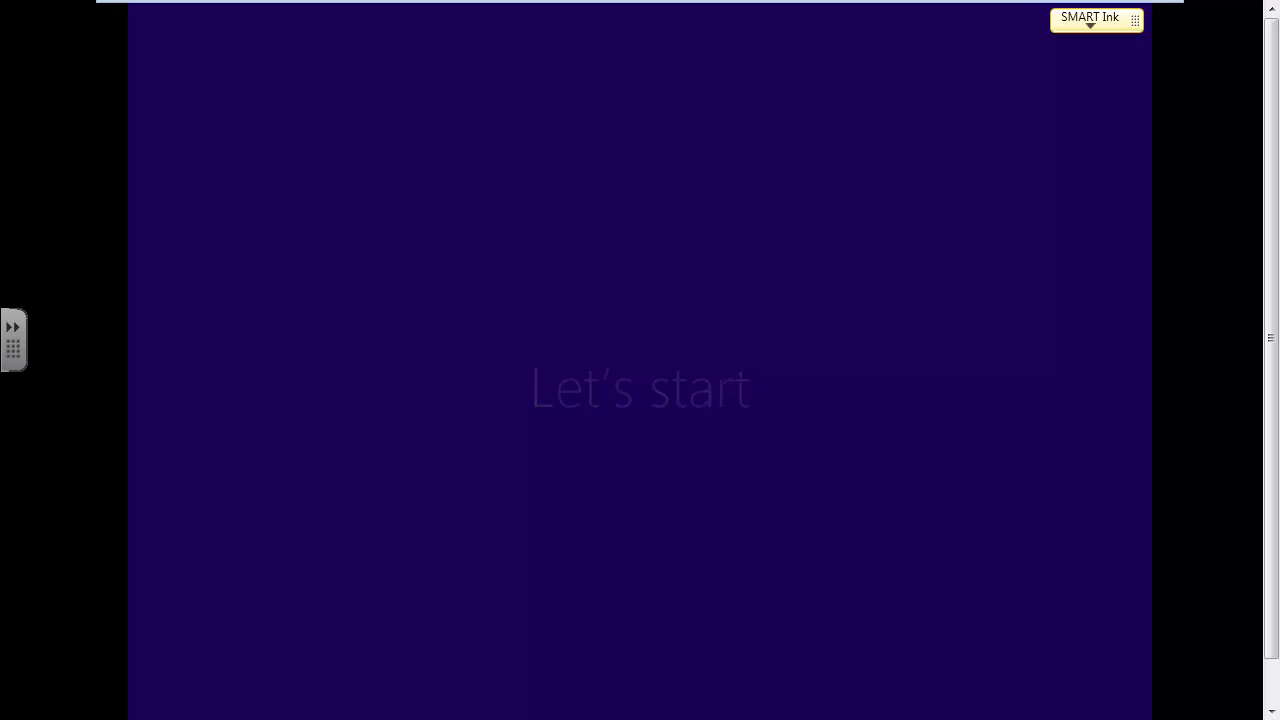
key("ctrl+alt")
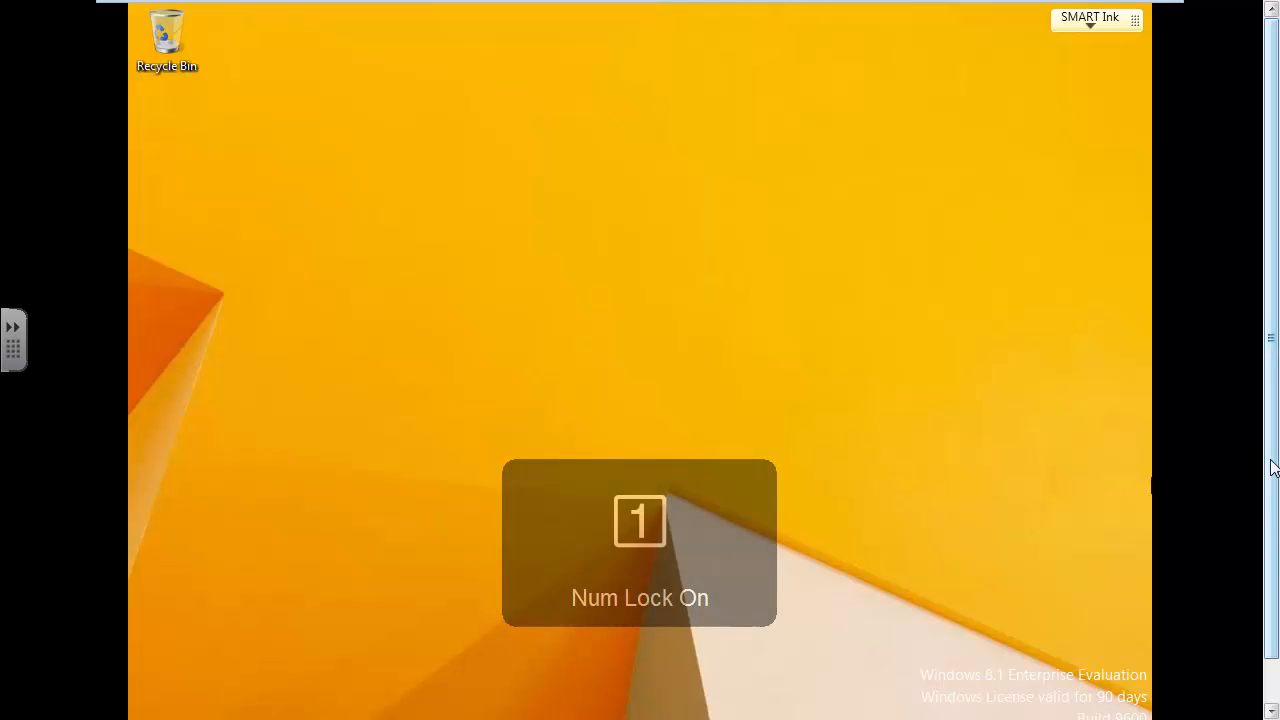
left_click_drag(1270, 462, 1270, 487)
left_click(1079, 389)
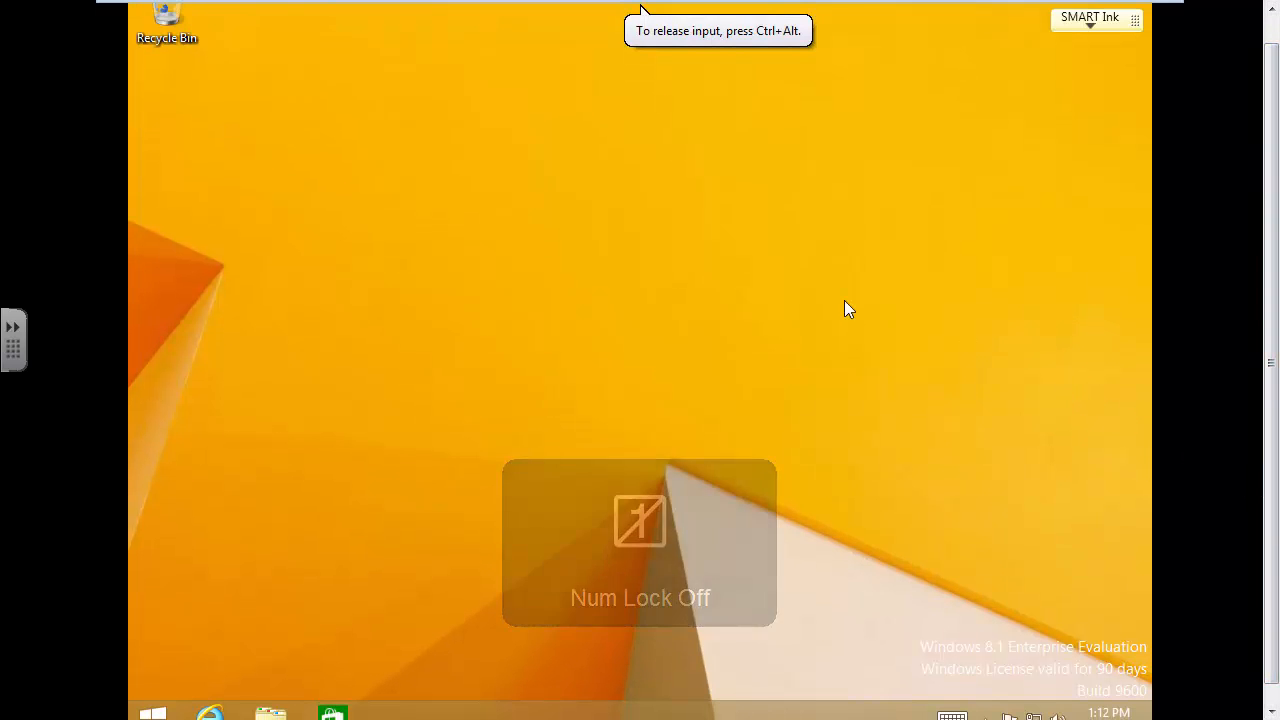
key("ctrl+alt+Return")
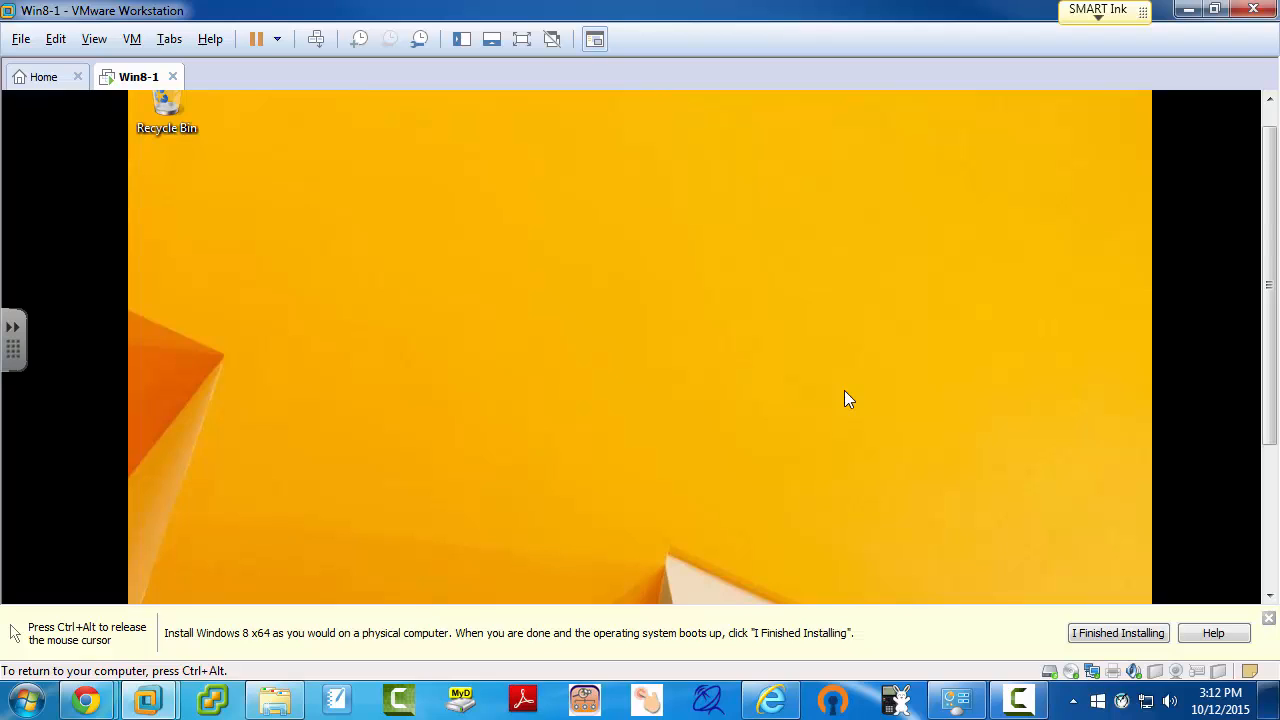
key("ctrl+alt+Return")
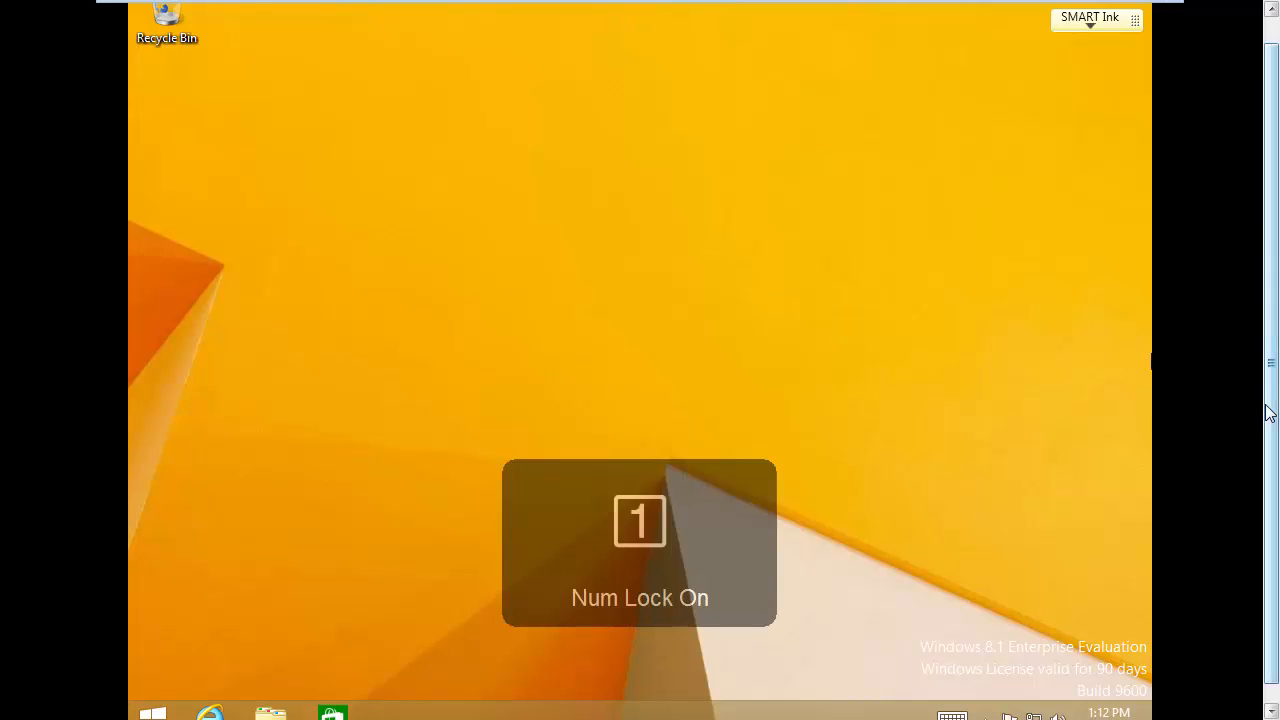
left_click_drag(1268, 407, 1268, 445)
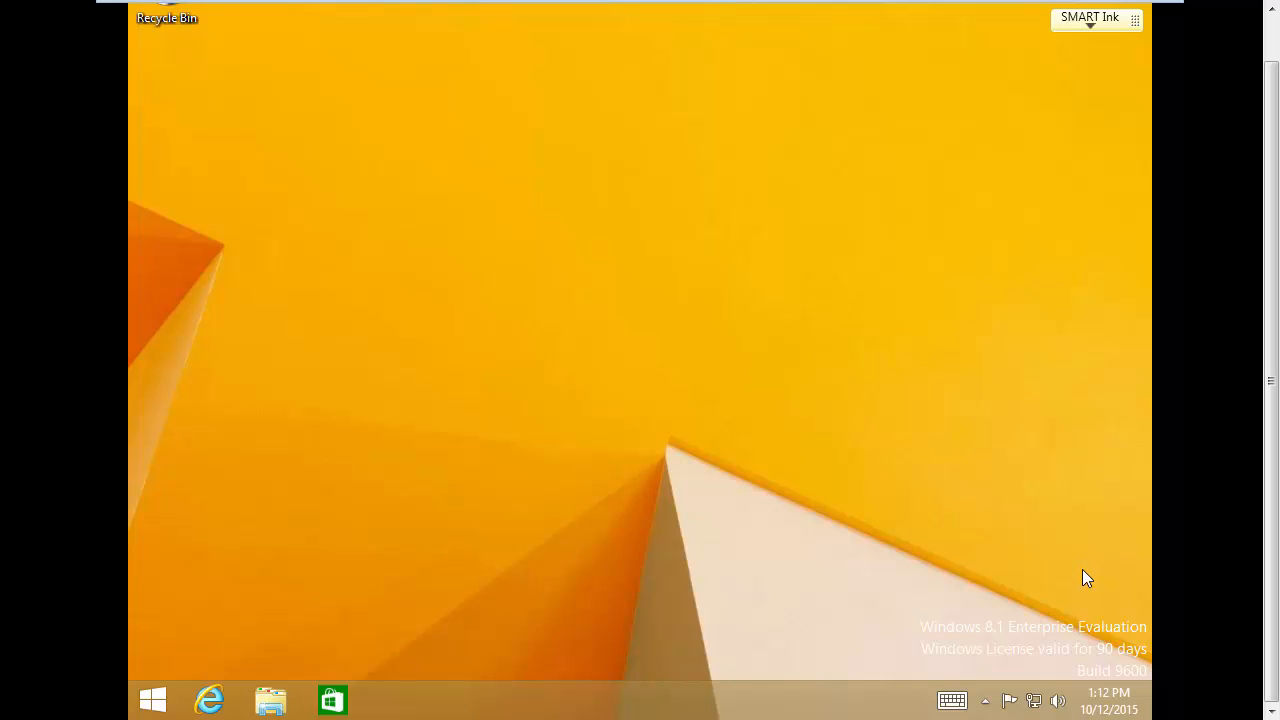
Step: Change the guest's time zone to (UTC-06:00) Central Time (US & Canada) from the taskbar's date and time settings
right_click(1107, 710)
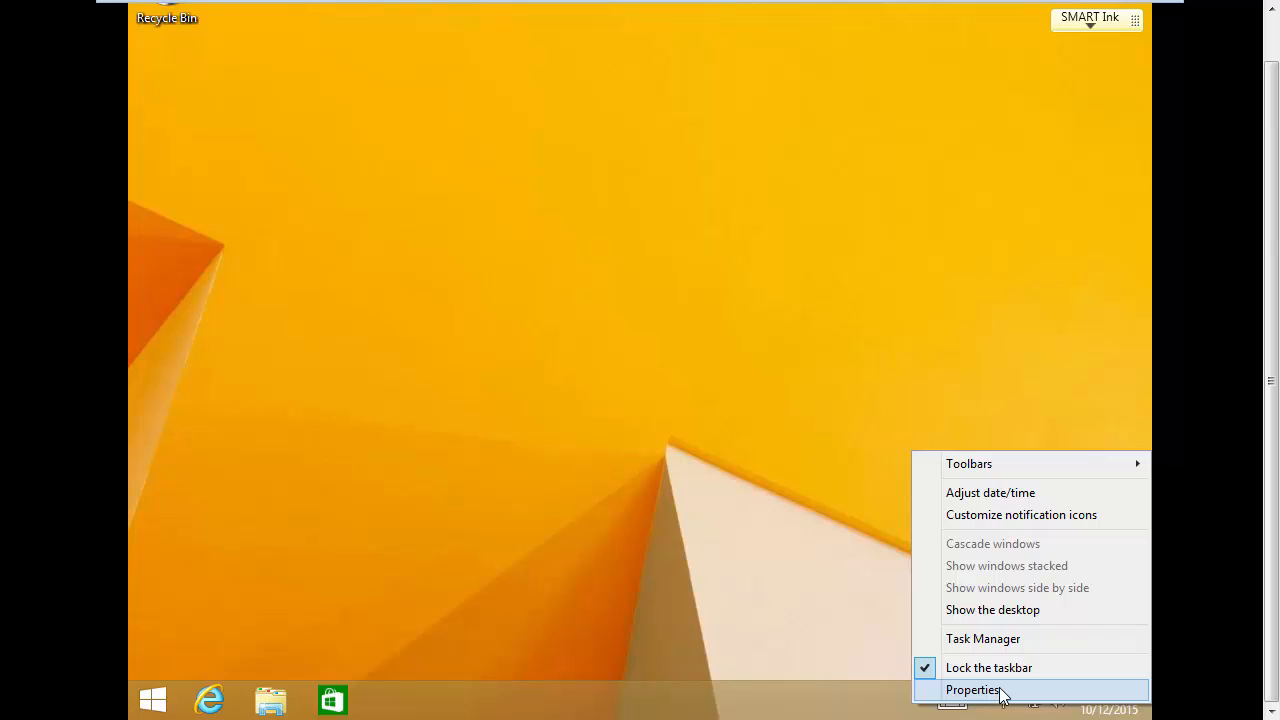
left_click(1020, 494)
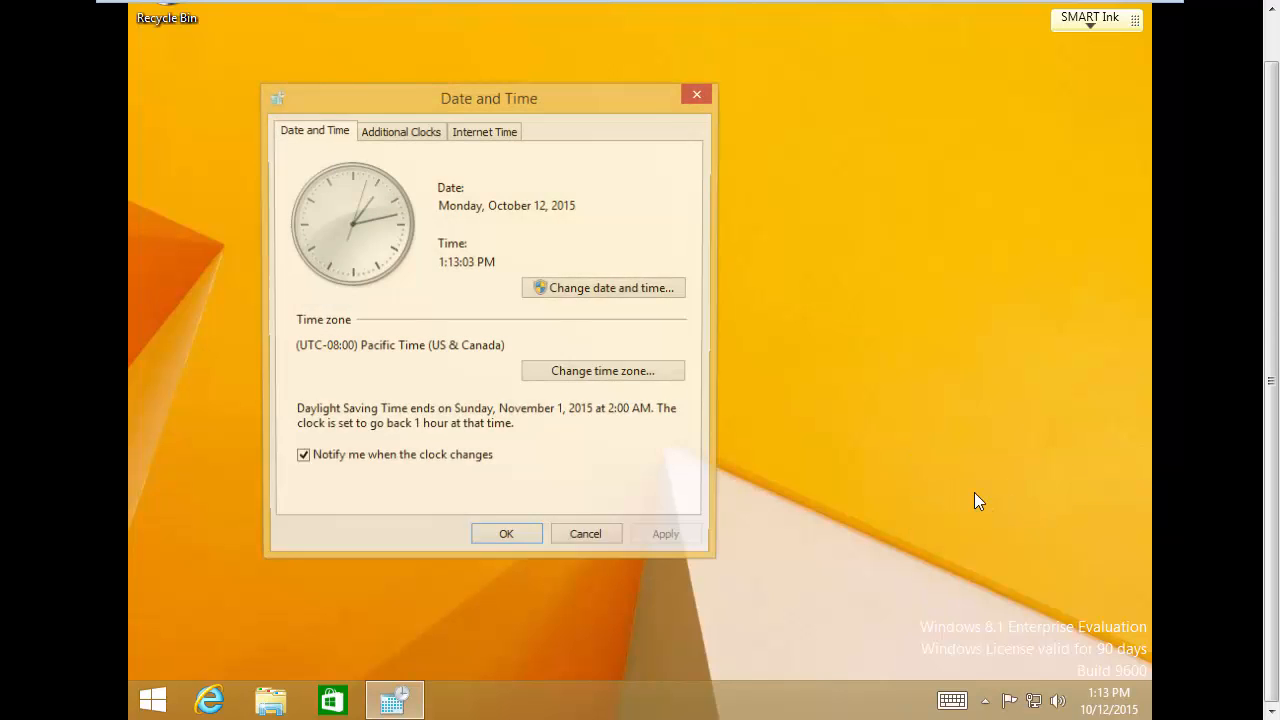
left_click(592, 375)
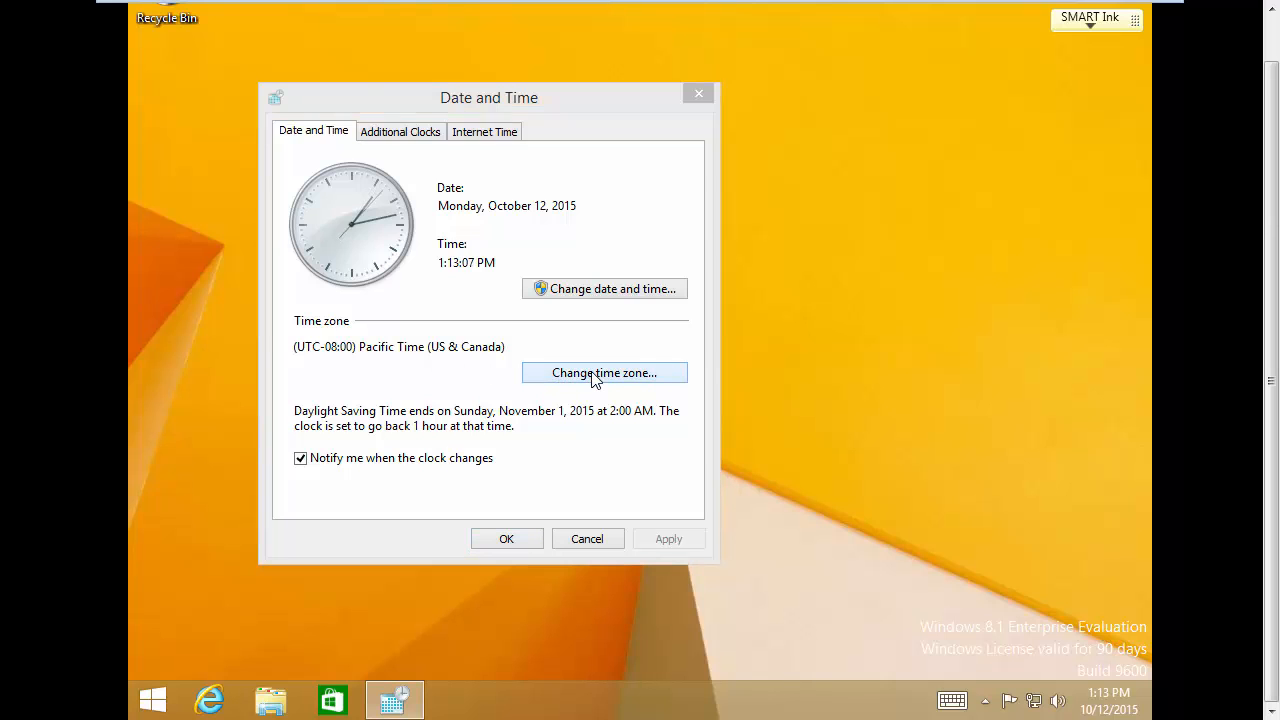
left_click(484, 218)
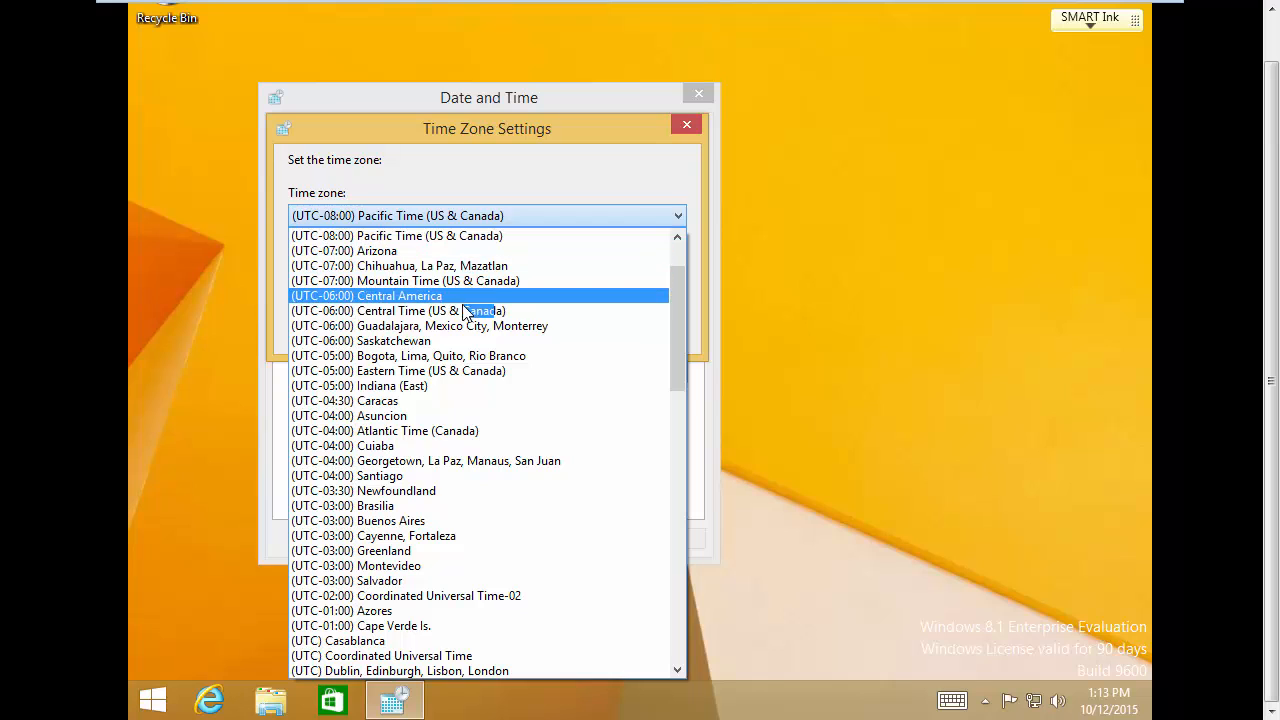
left_click(440, 310)
left_click(557, 330)
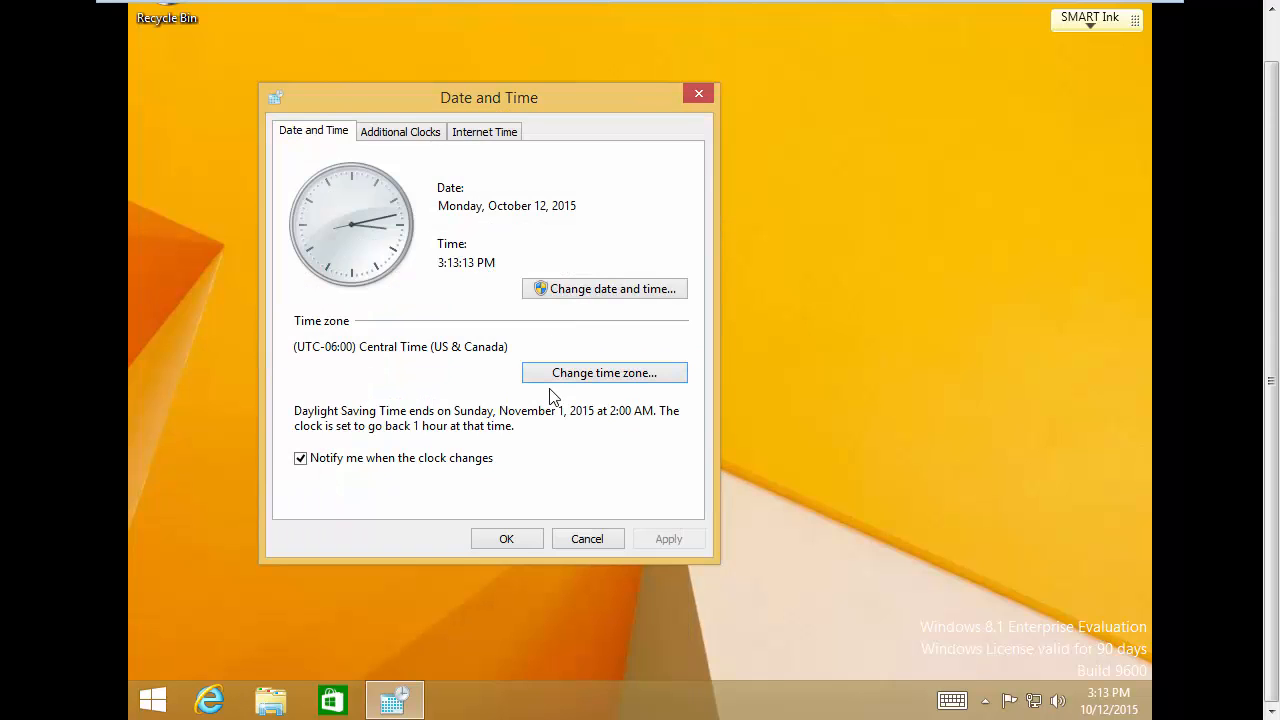
left_click(517, 537)
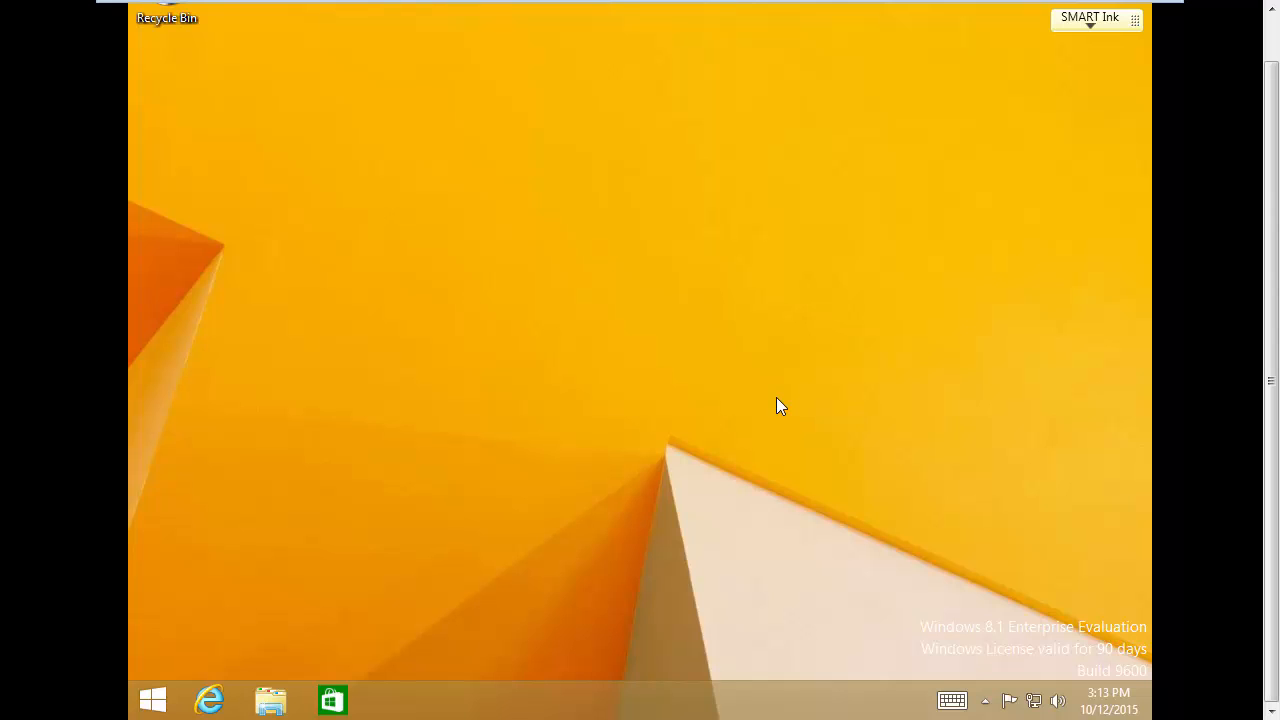
Step: Choose VM > Install VMware Tools and confirm Install to mount the Tools disc as drive D:
mouse_move(209, 2)
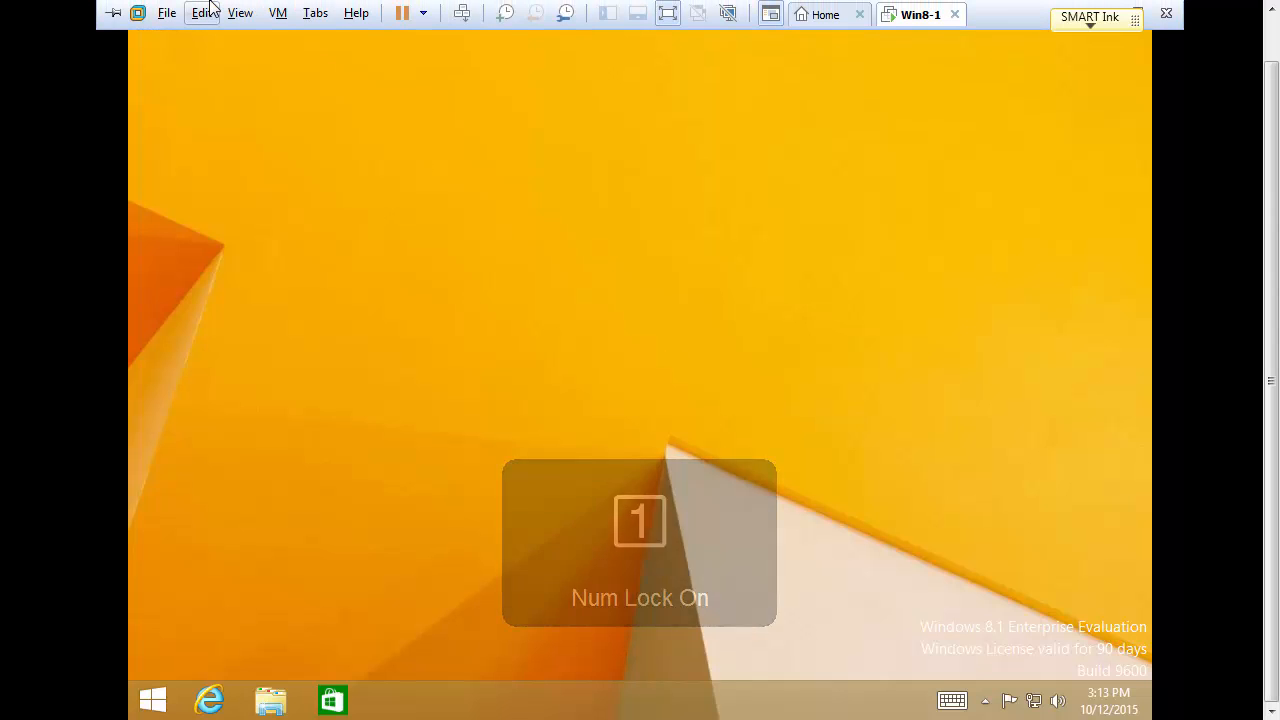
left_click(280, 14)
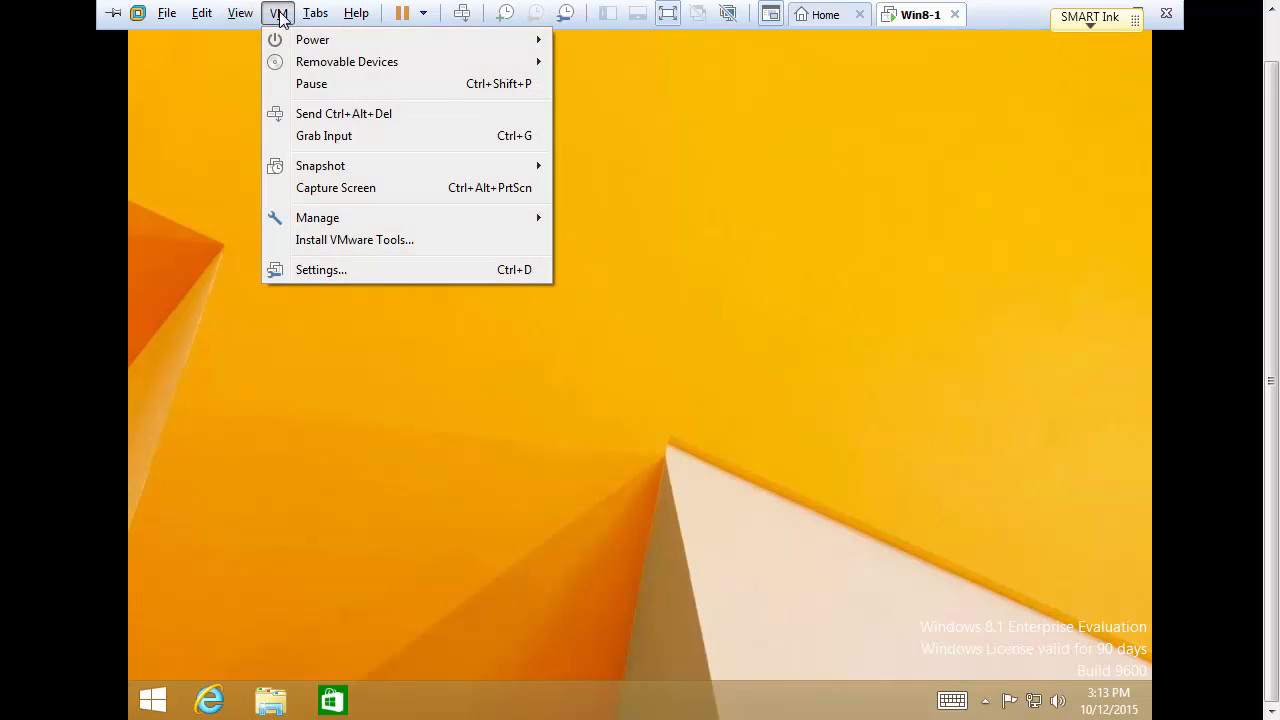
left_click(332, 241)
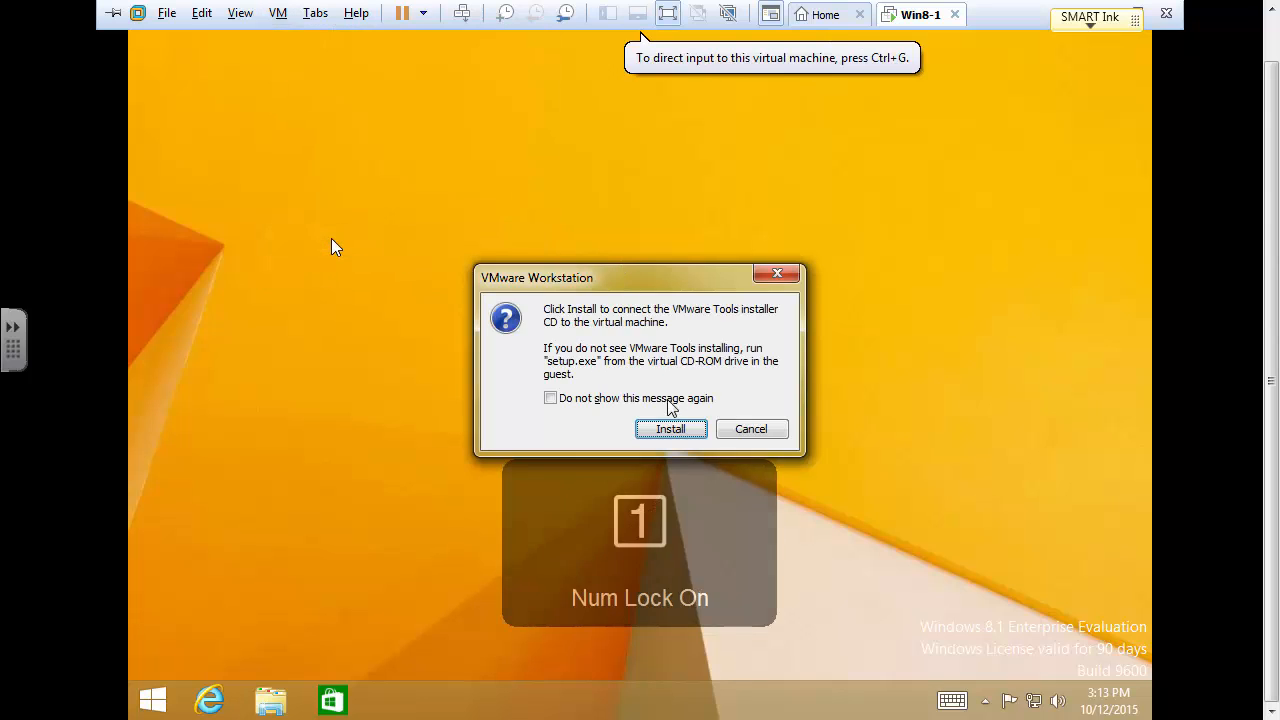
left_click(672, 430)
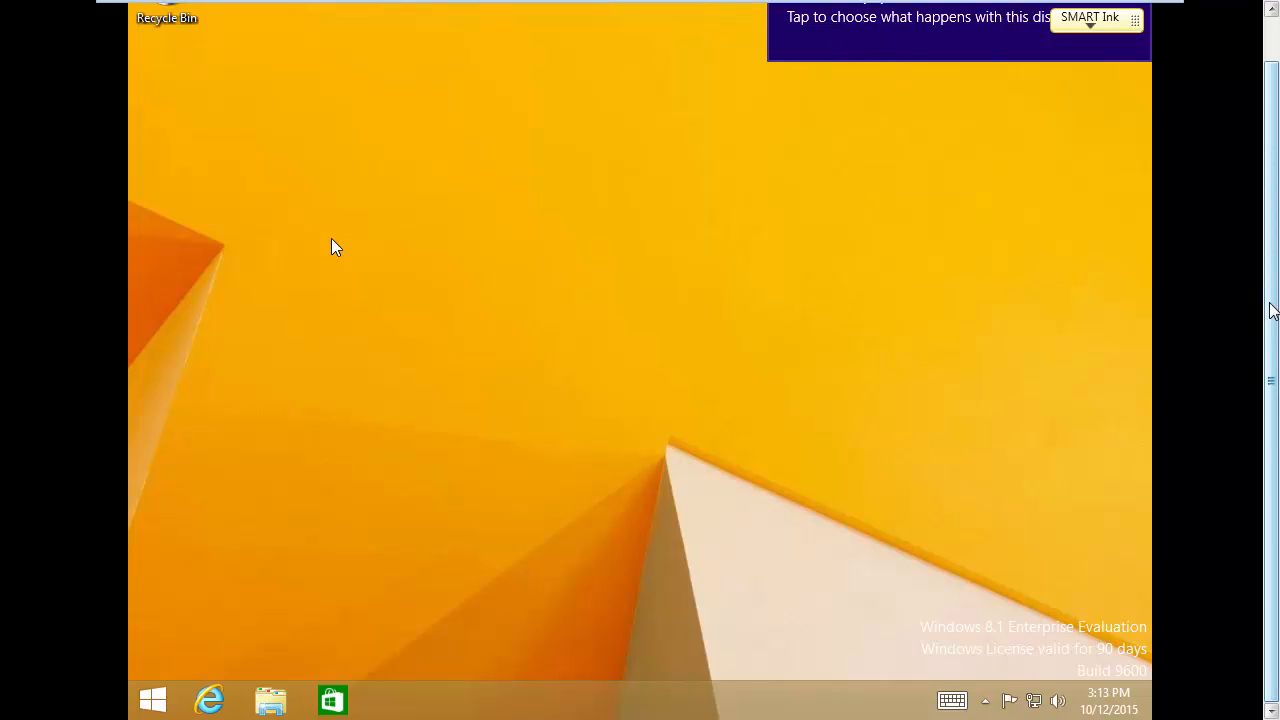
left_click_drag(1271, 300, 1272, 255)
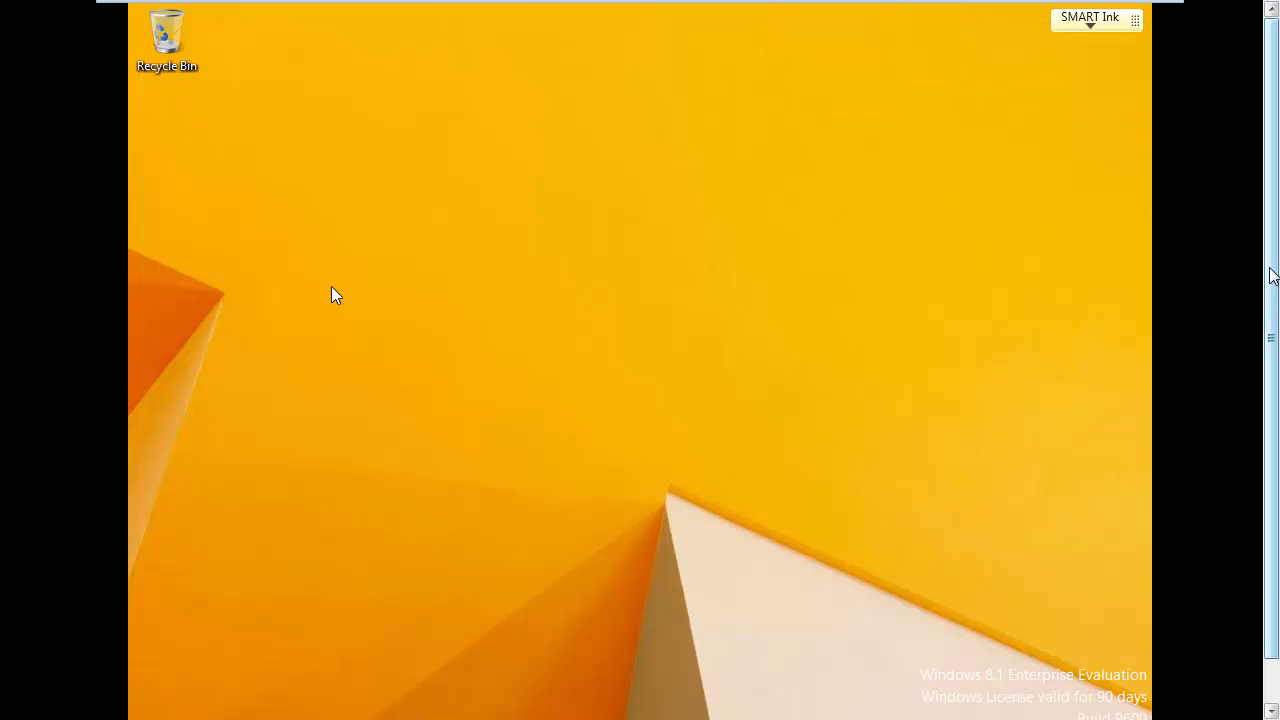
left_click_drag(1271, 277, 1275, 355)
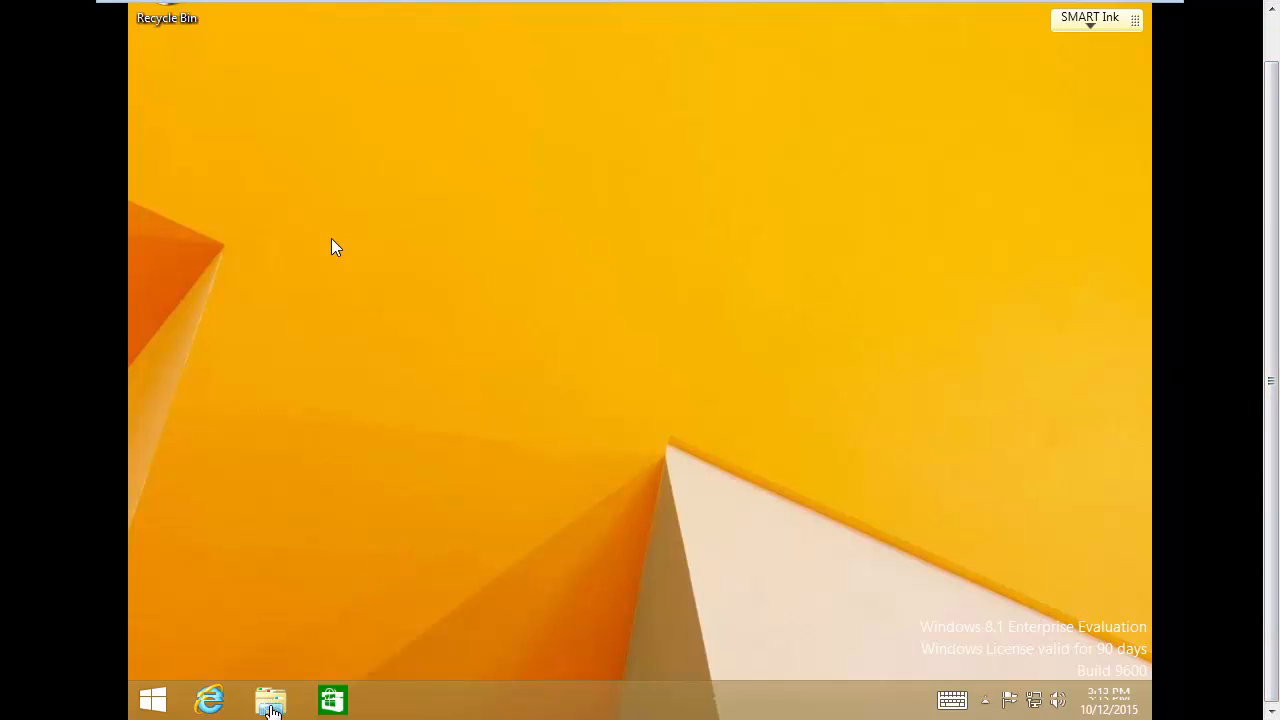
Step: Run the VMware Tools disc from DVD Drive (D:) in File Explorer, approve UAC, and minimize Explorer
left_click(331, 248)
left_click(272, 704)
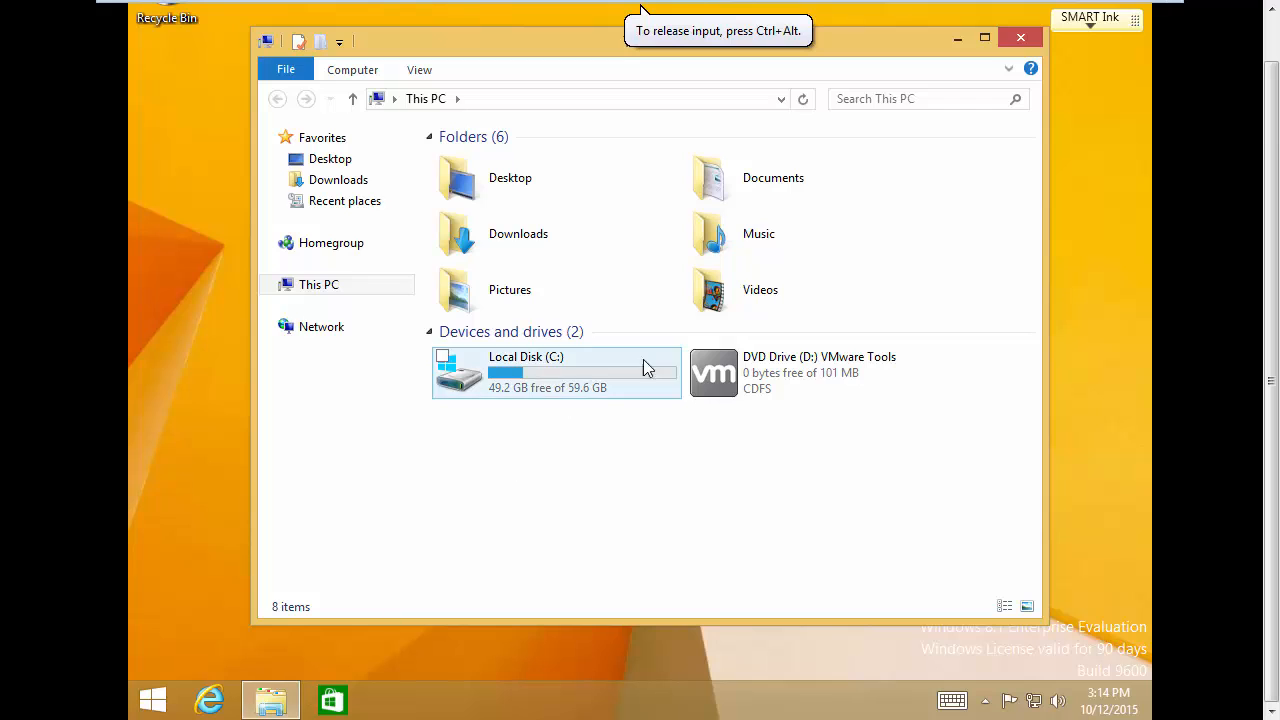
left_click(778, 372)
double_click(777, 368)
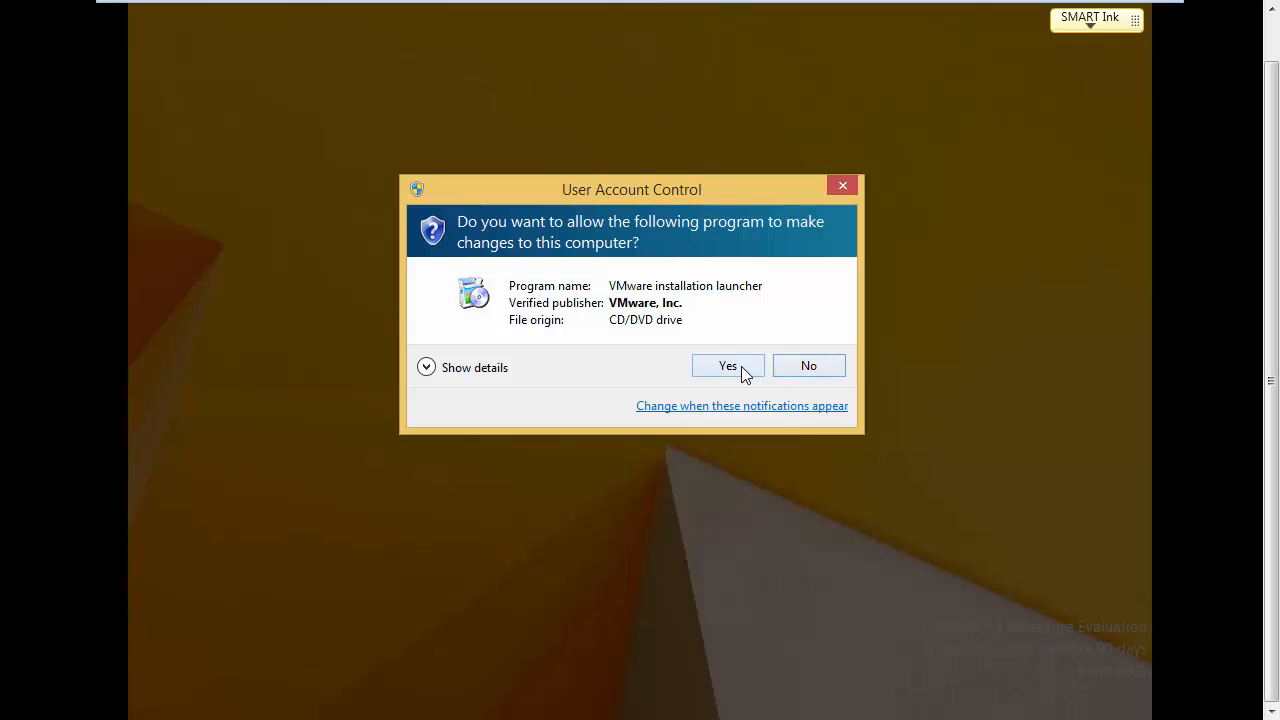
left_click(728, 366)
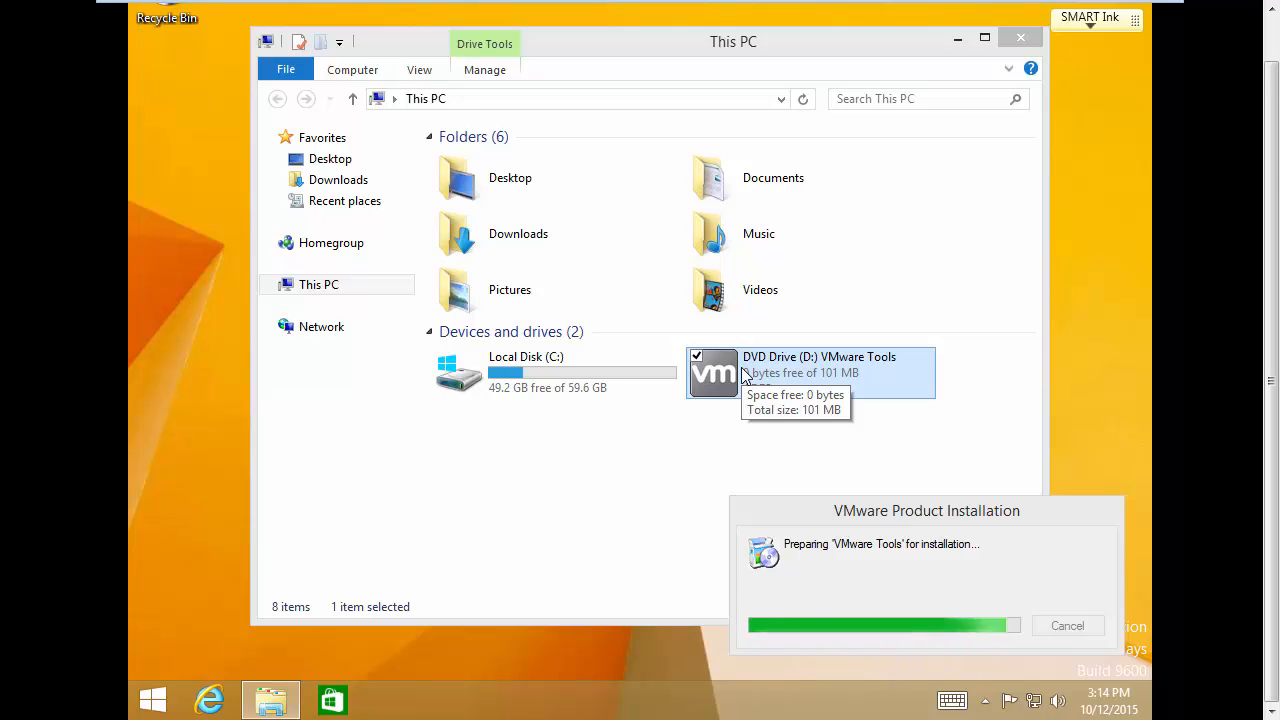
left_click(957, 40)
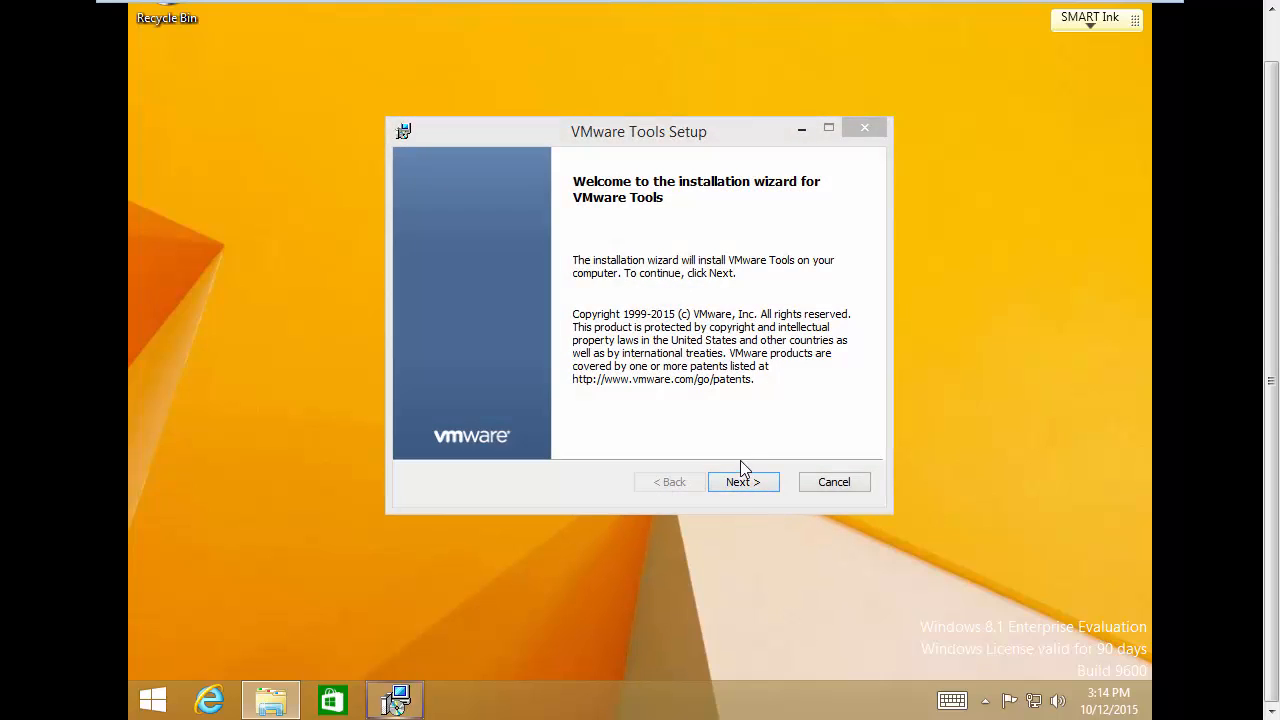
Step: Complete the VMware Tools wizard with the Typical setup, finish, and accept the guest restart
left_click(743, 489)
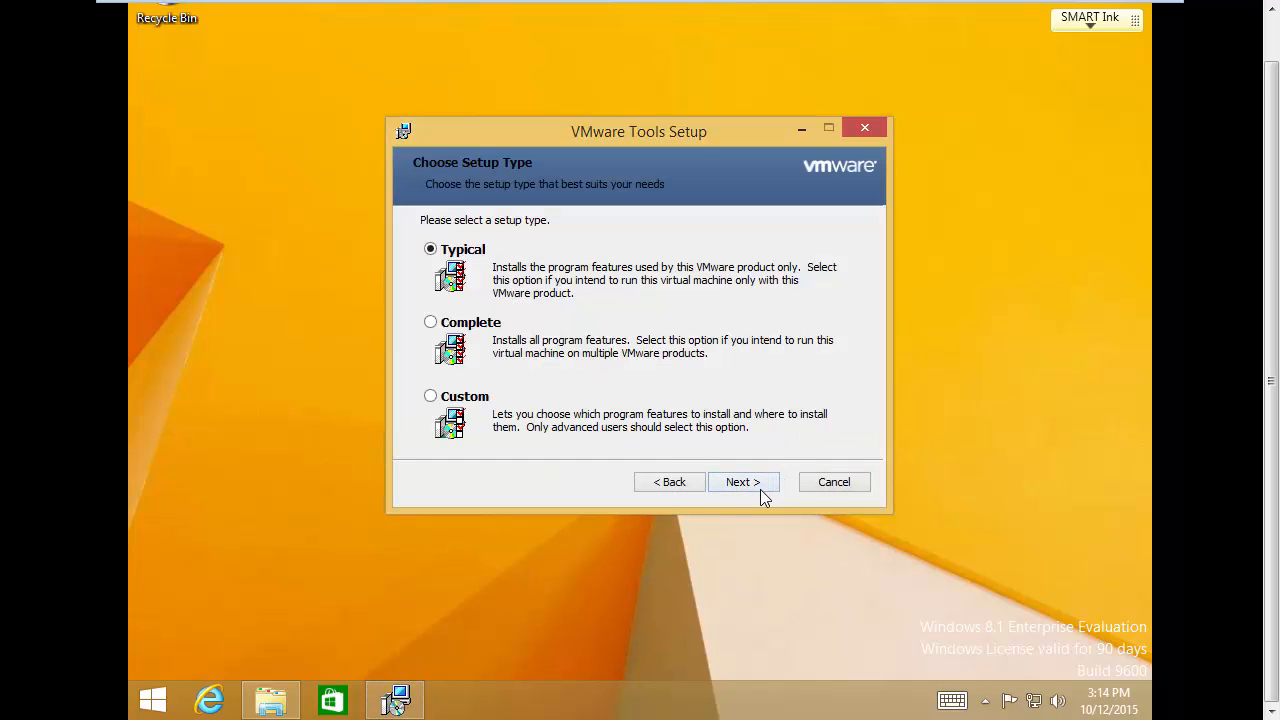
left_click(742, 483)
left_click(742, 483)
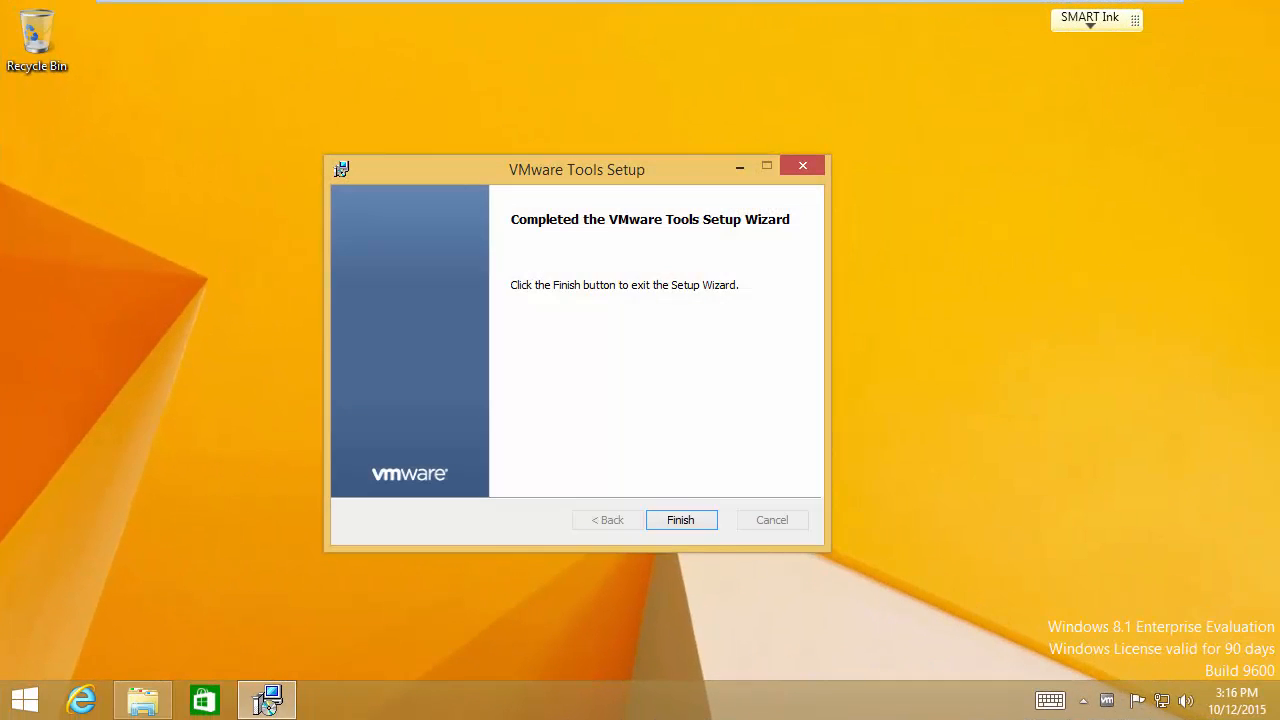
left_click(679, 520)
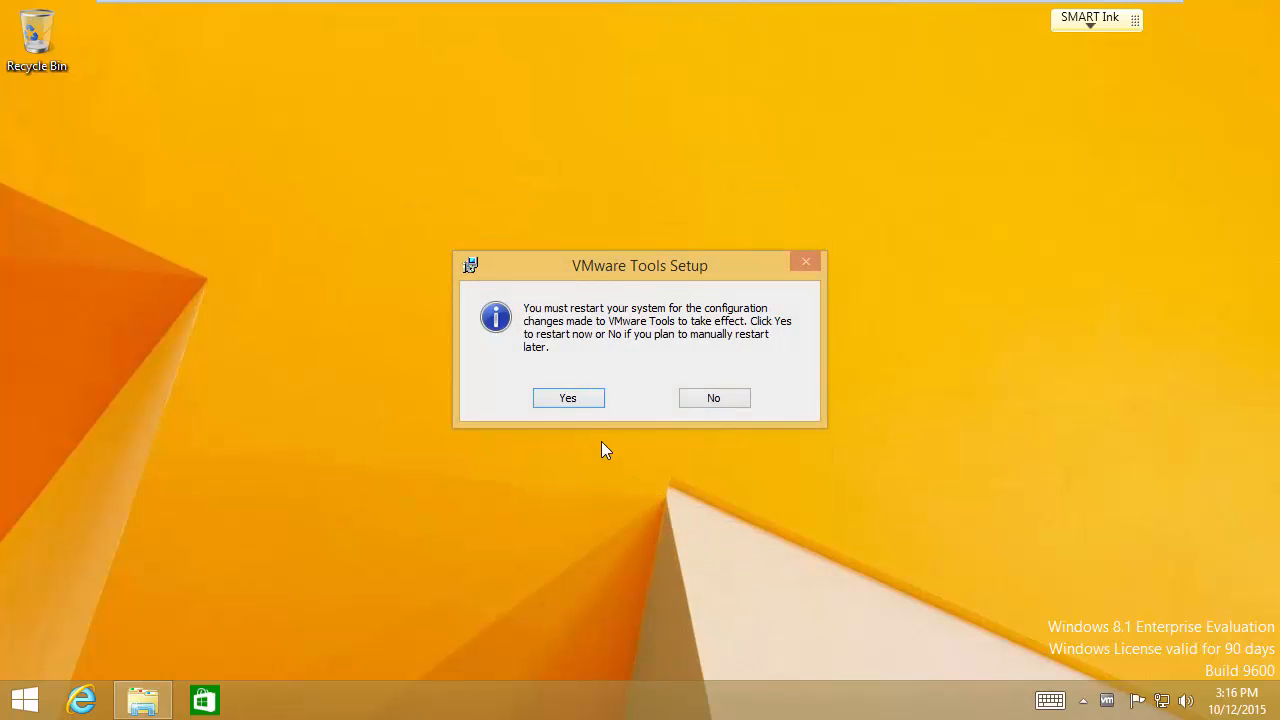
left_click(568, 399)
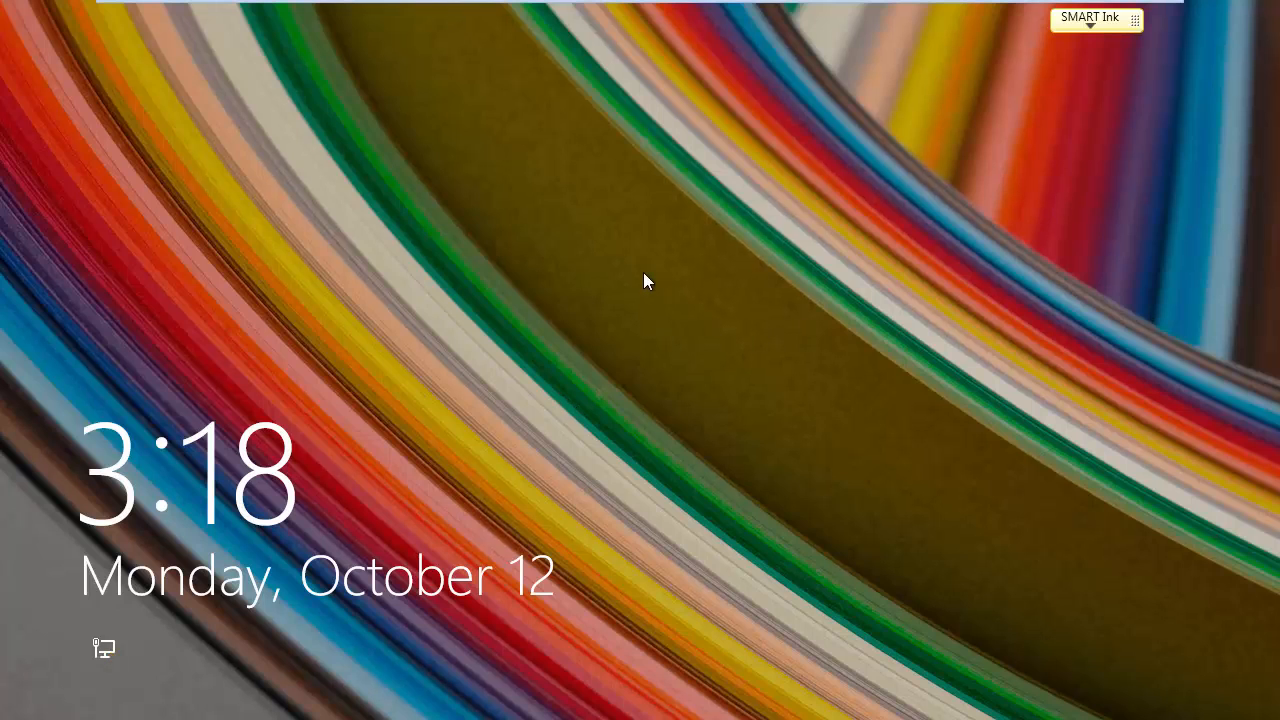
Step: Dismiss the lock screen and sign in with the local account password, correcting a typo
left_click(588, 262)
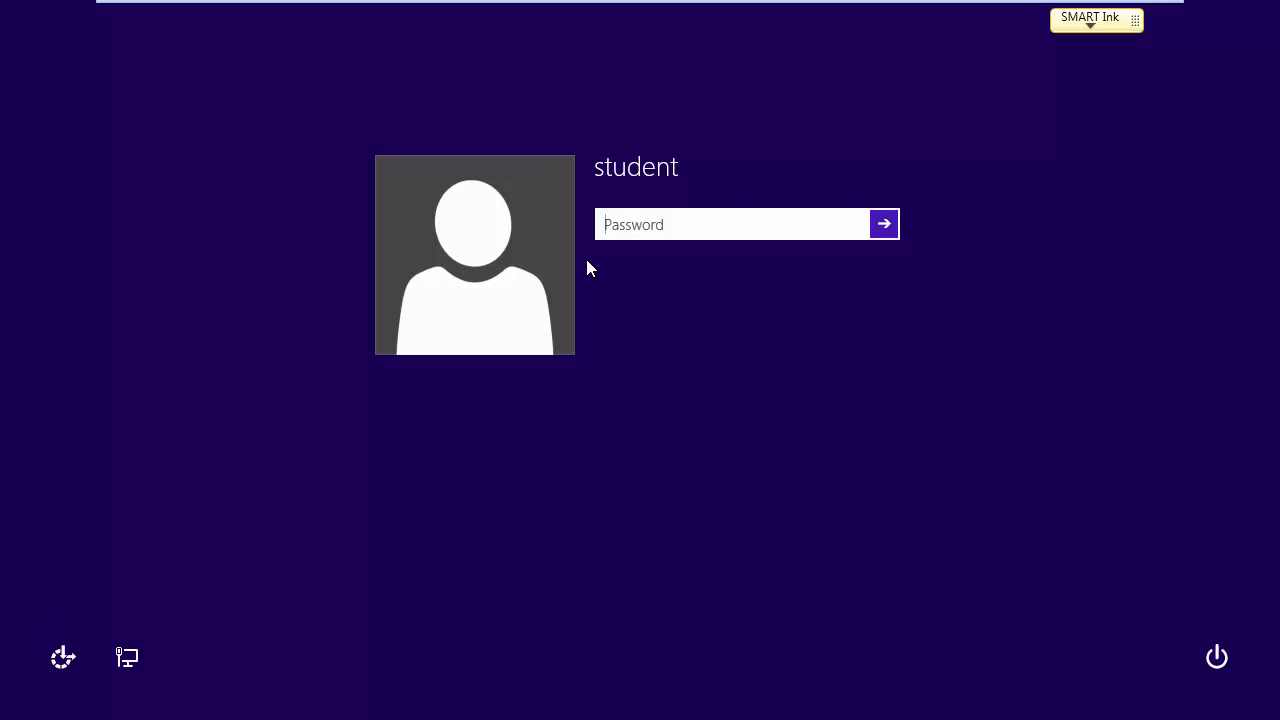
type("•••••")
key("BackSpace")
key("BackSpace")
key("BackSpace")
key("BackSpace")
key("BackSpace")
type("•••••••")
key("Return")
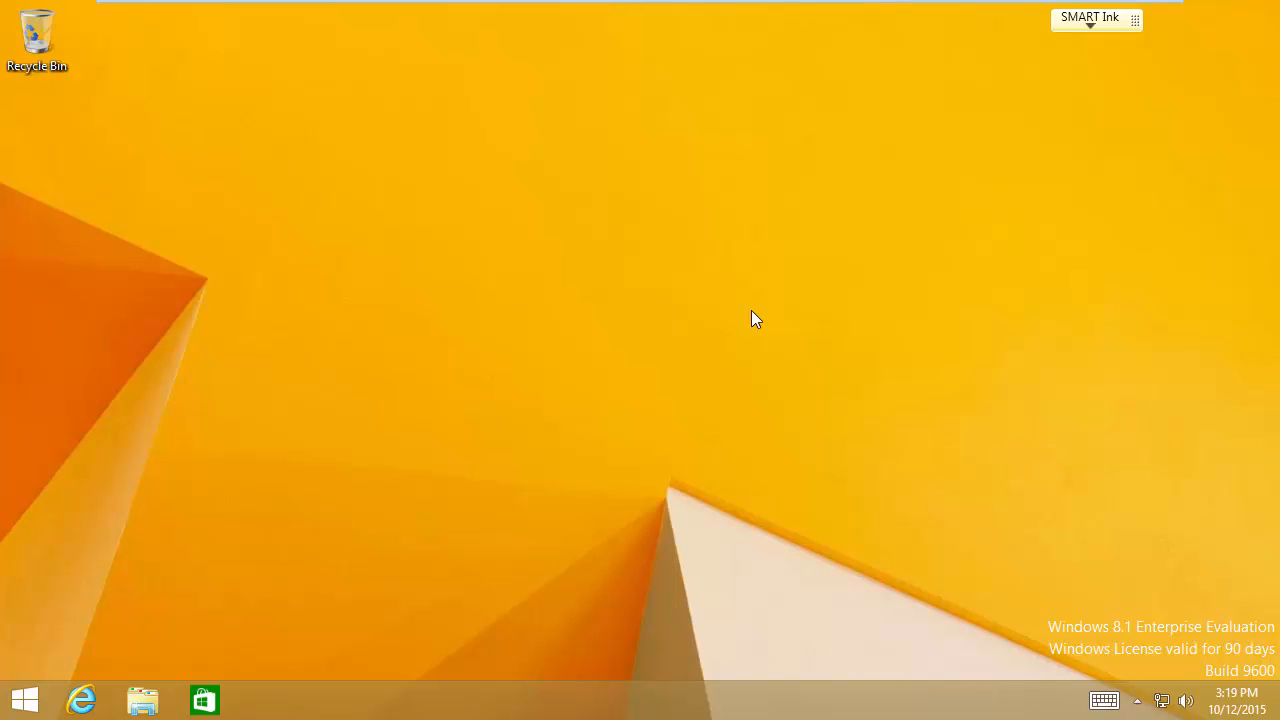
Step: Shut down Windows 8.1 via the Start button's right-click menu, Shut down or sign out > Shut down
left_click(26, 701)
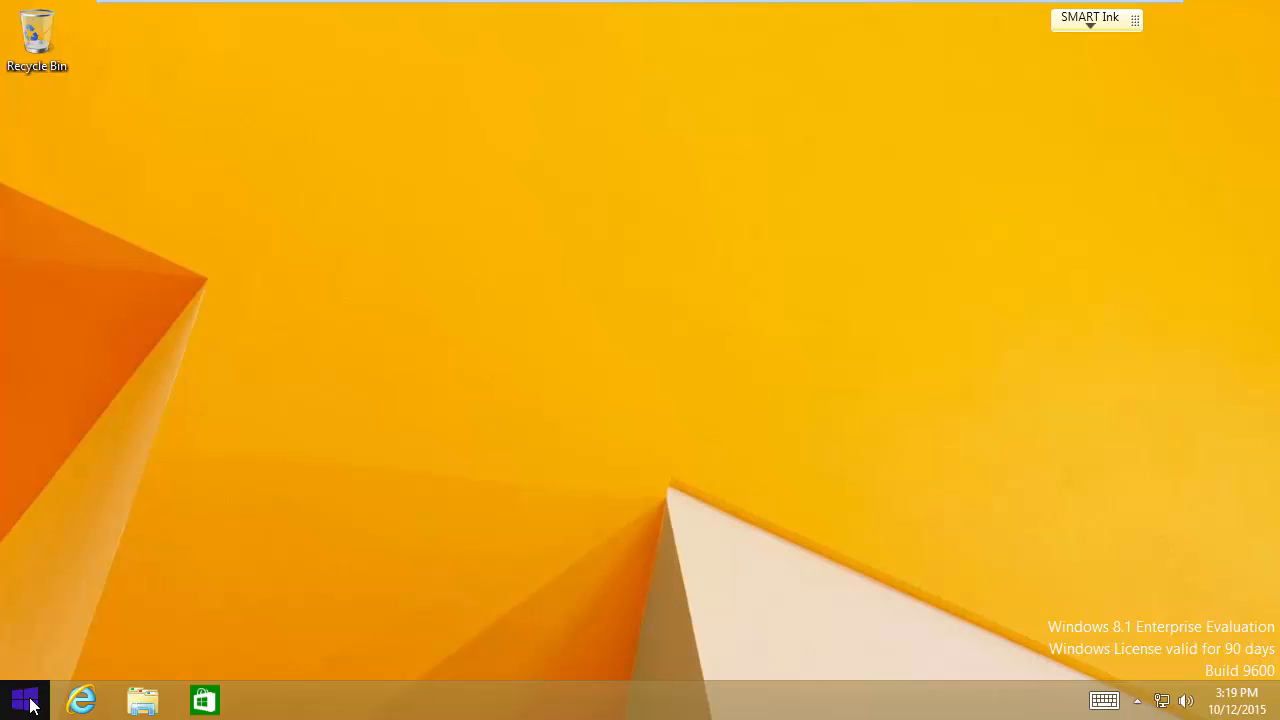
right_click(33, 700)
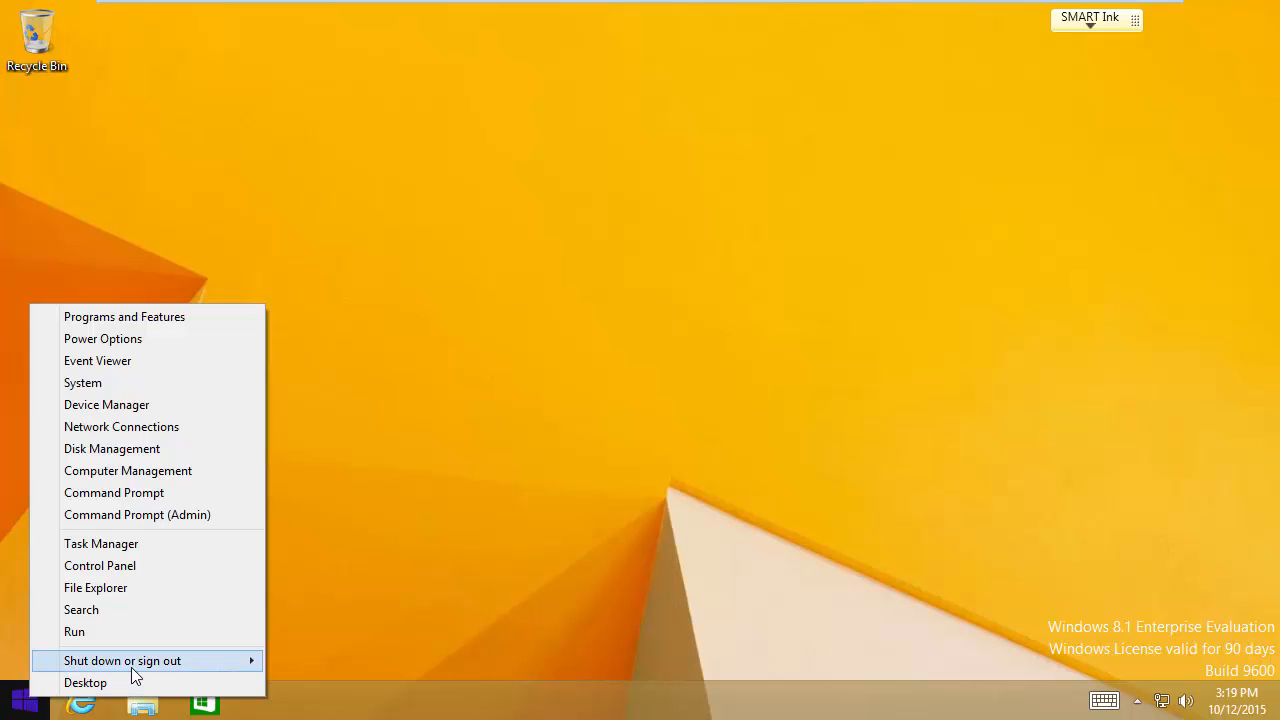
mouse_move(133, 669)
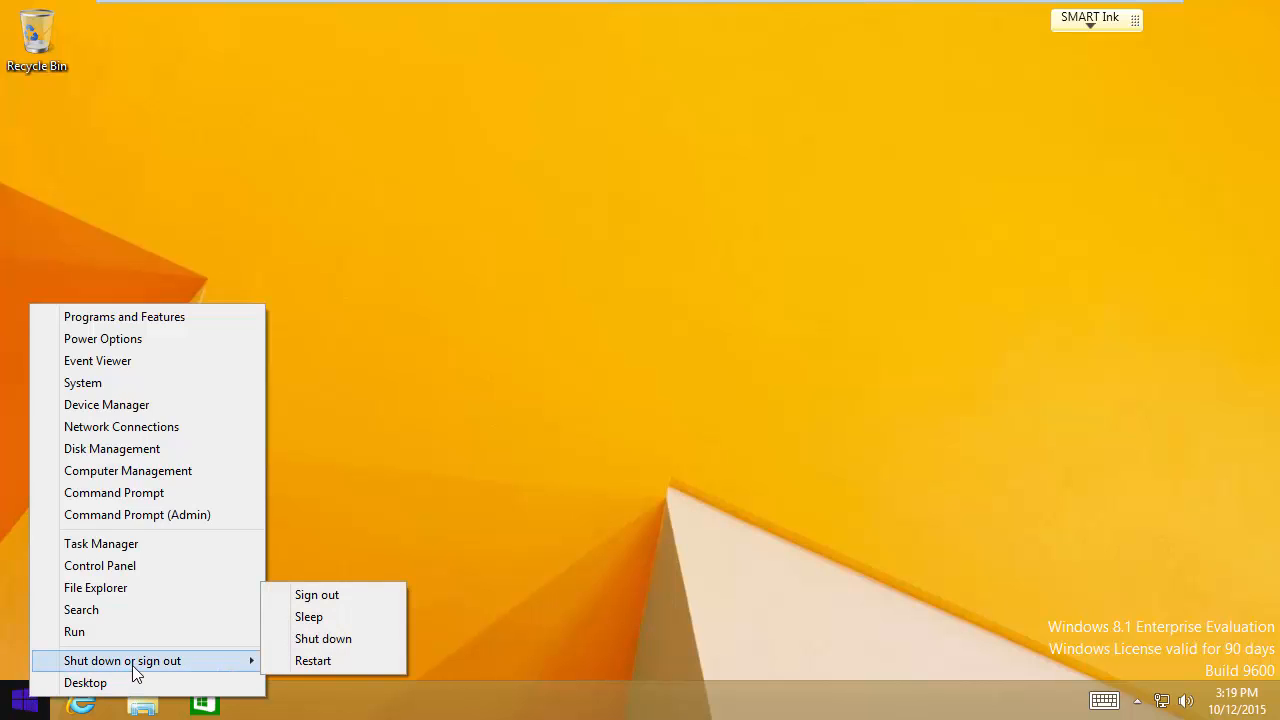
left_click(339, 644)
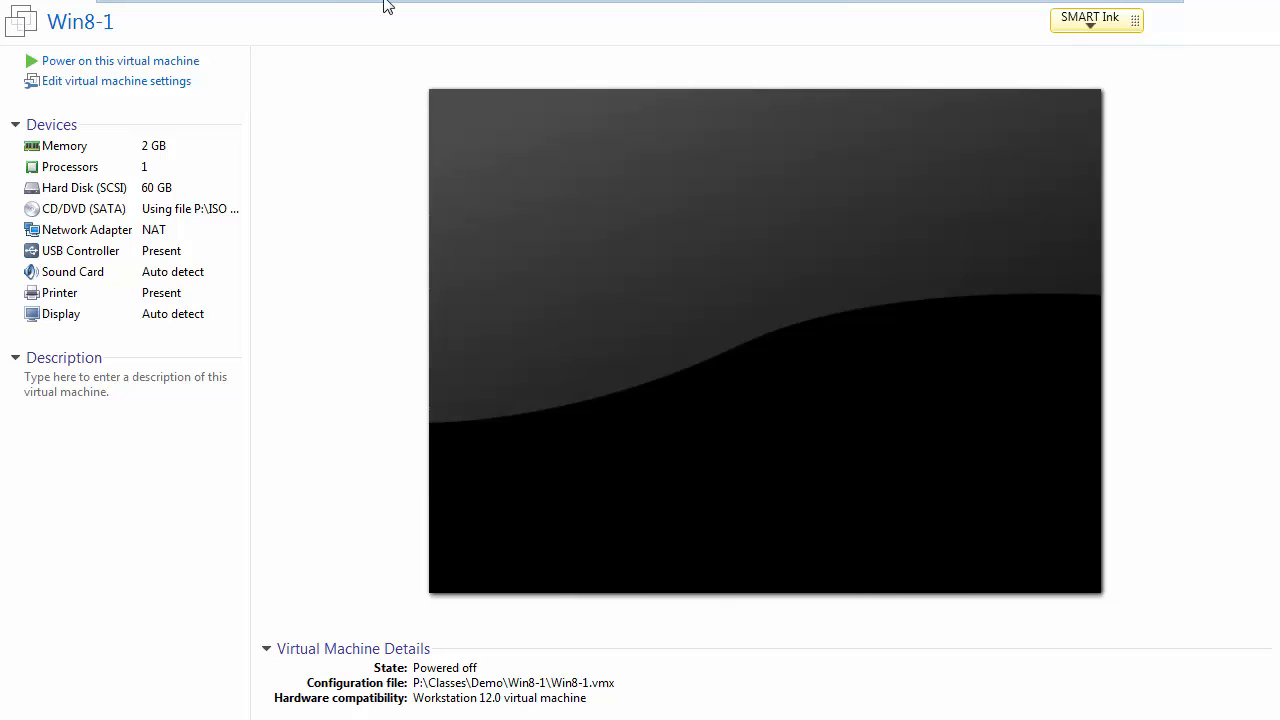
Step: Take a snapshot named 'Base Image' via VM > Snapshot > Take Snapshot
mouse_move(366, 5)
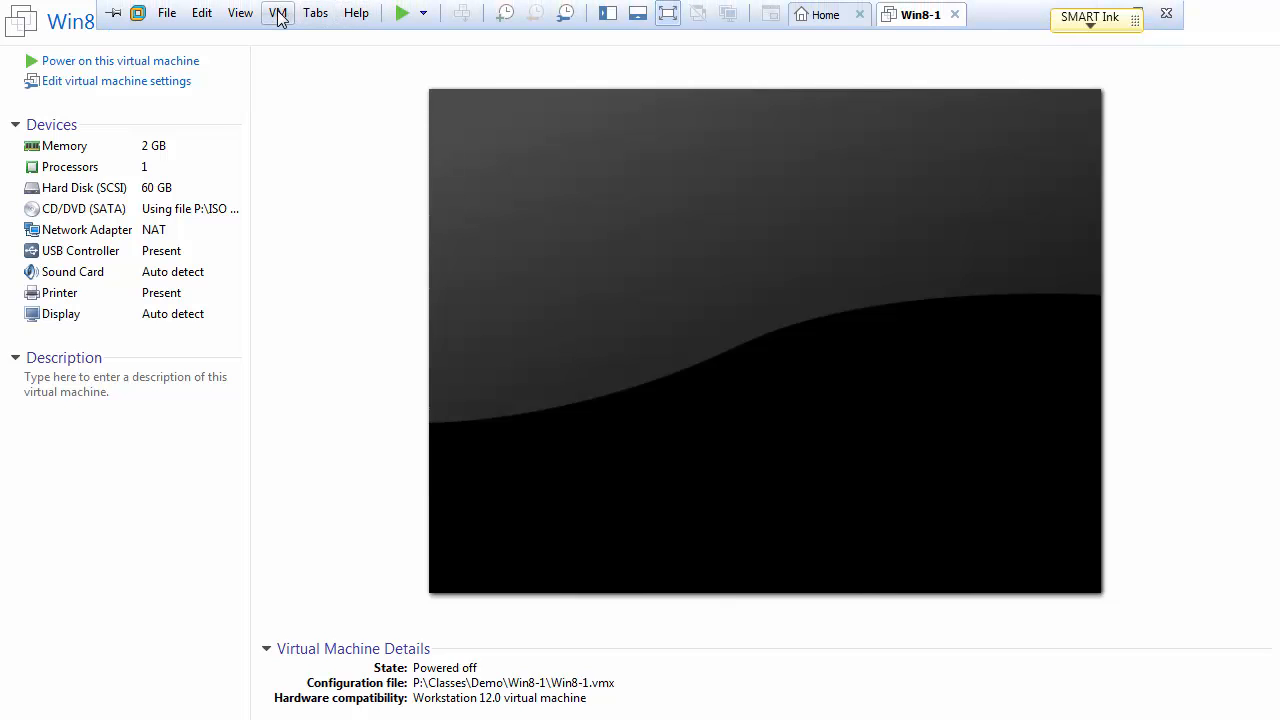
left_click(279, 13)
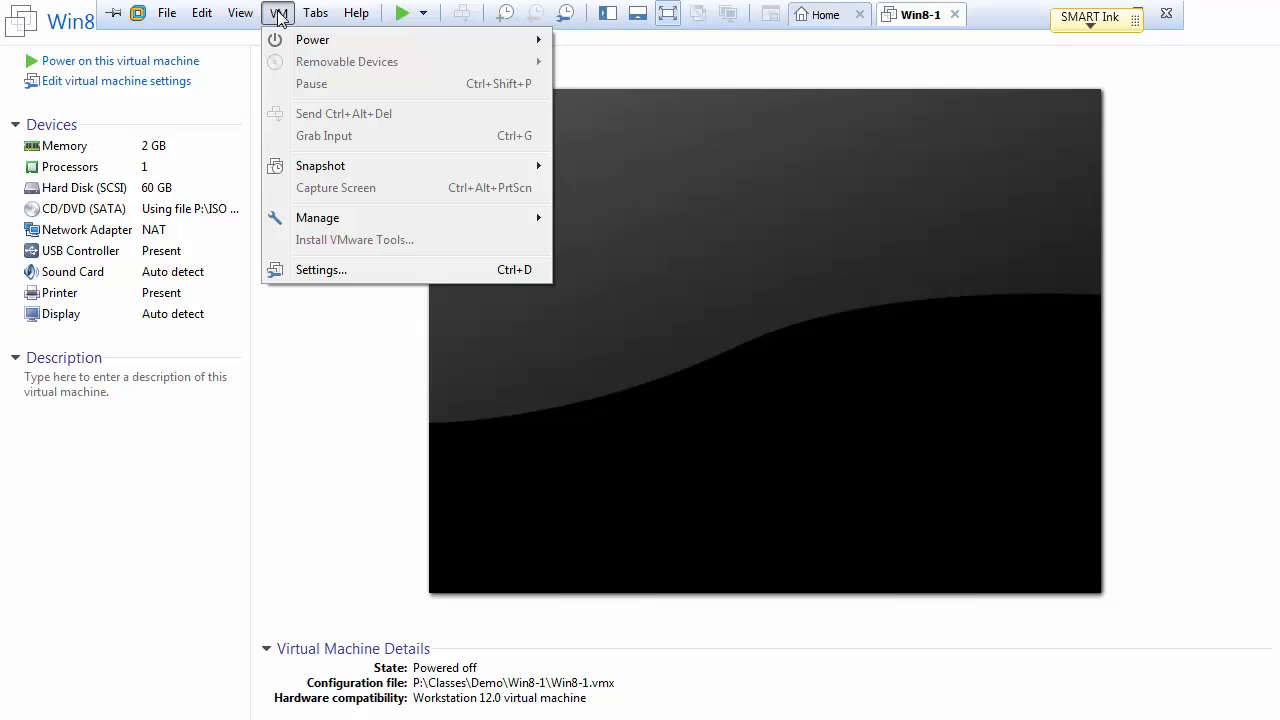
mouse_move(316, 172)
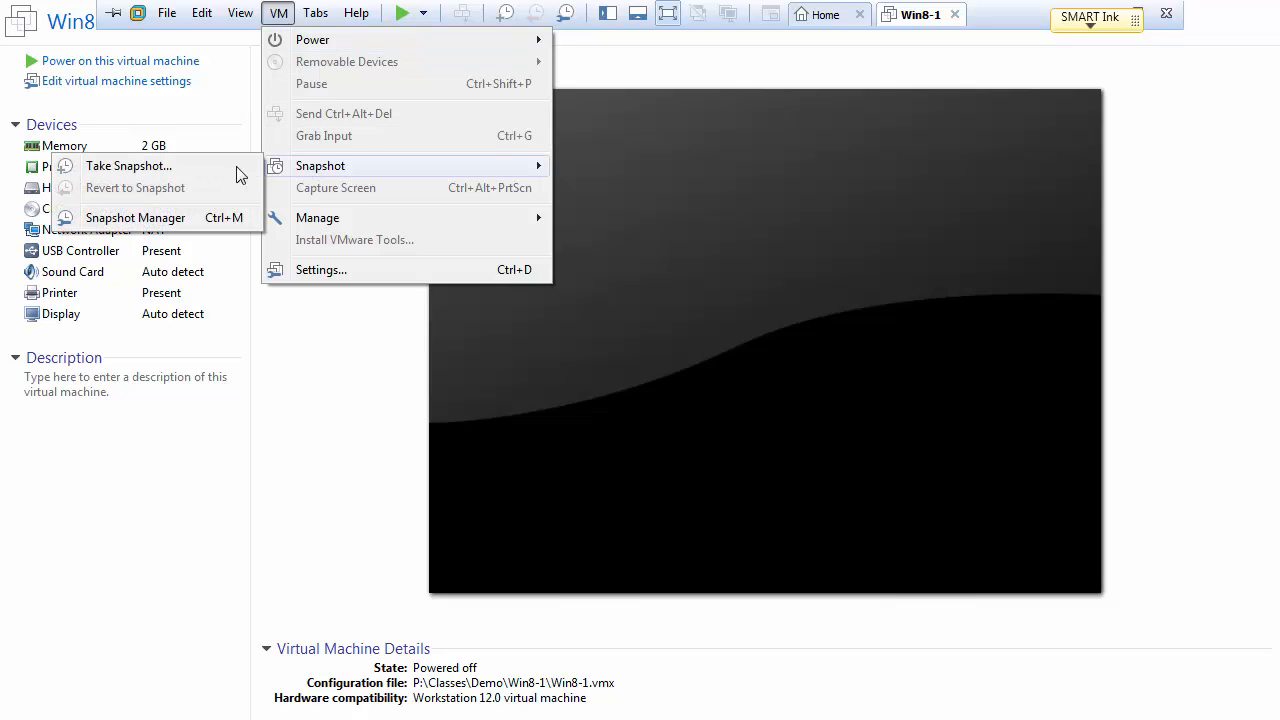
left_click(155, 175)
type("Base")
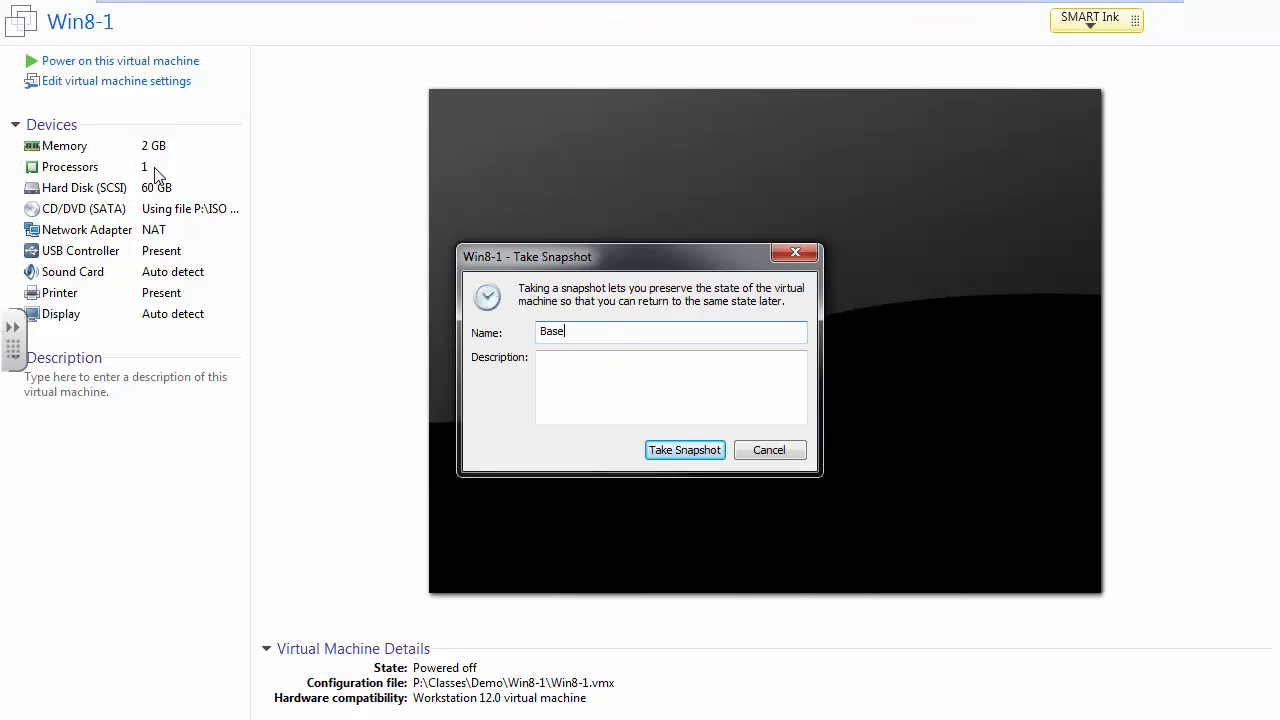
type(" Image")
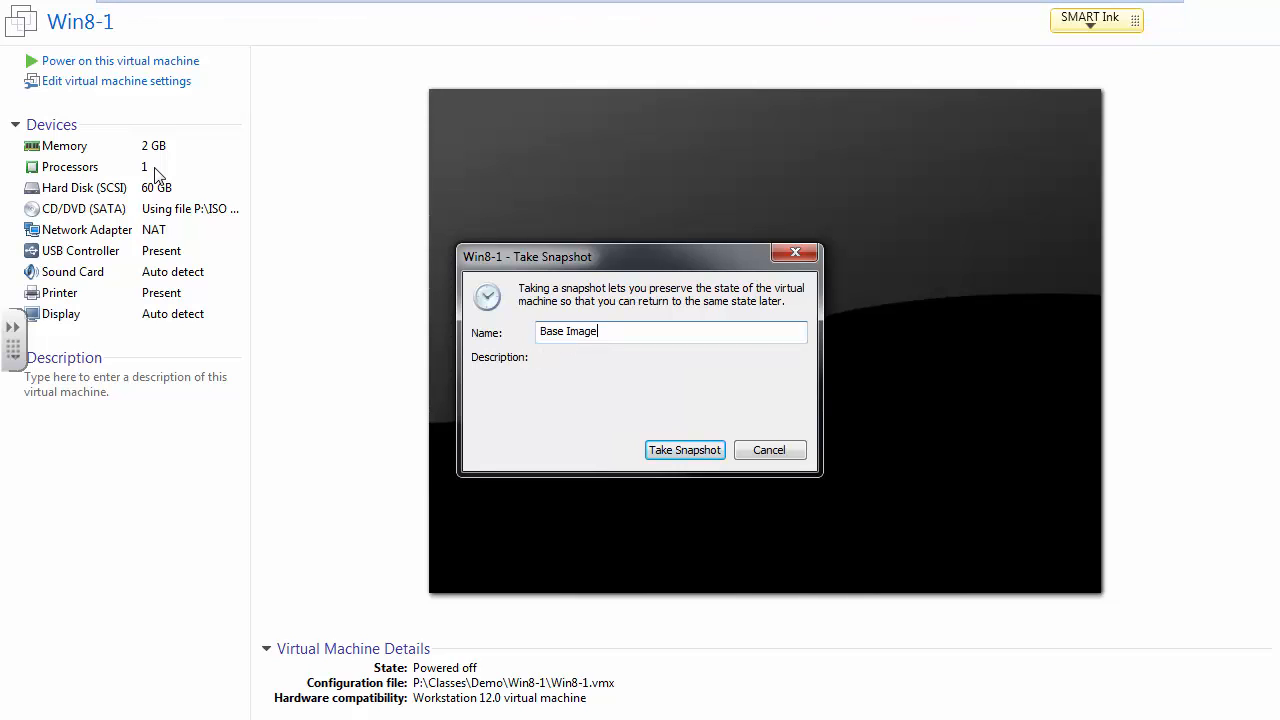
key("Return")
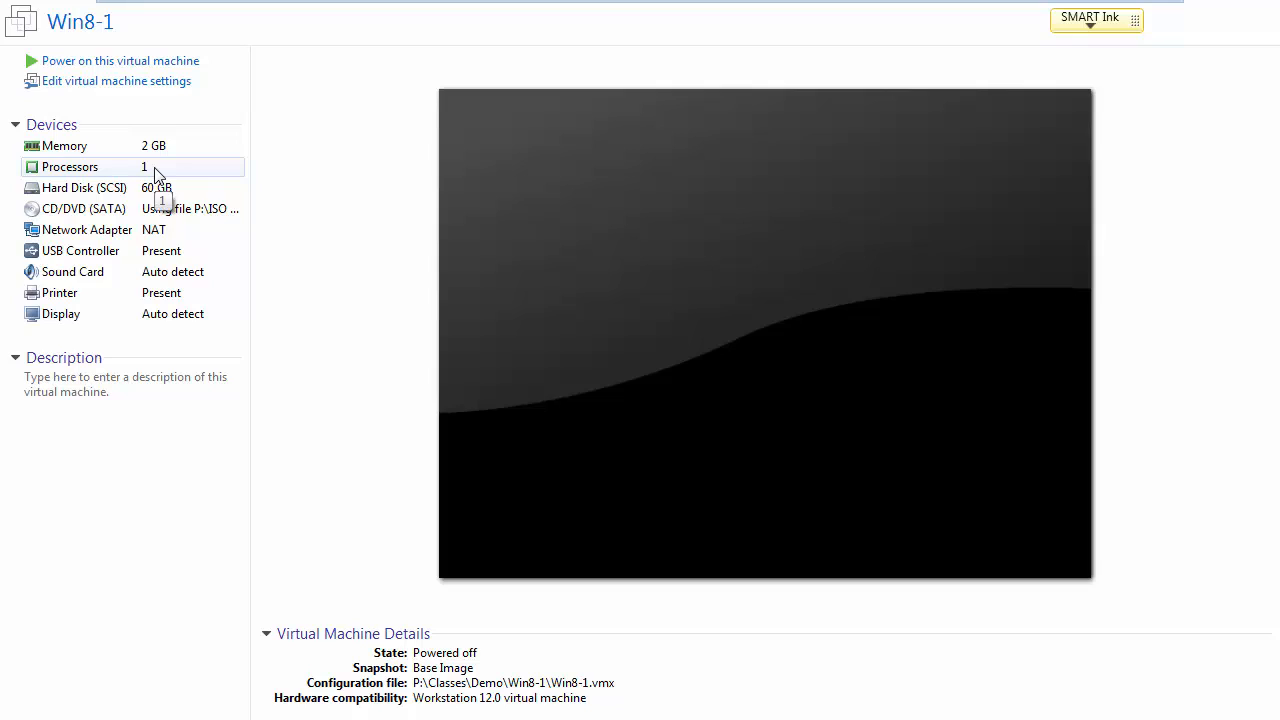